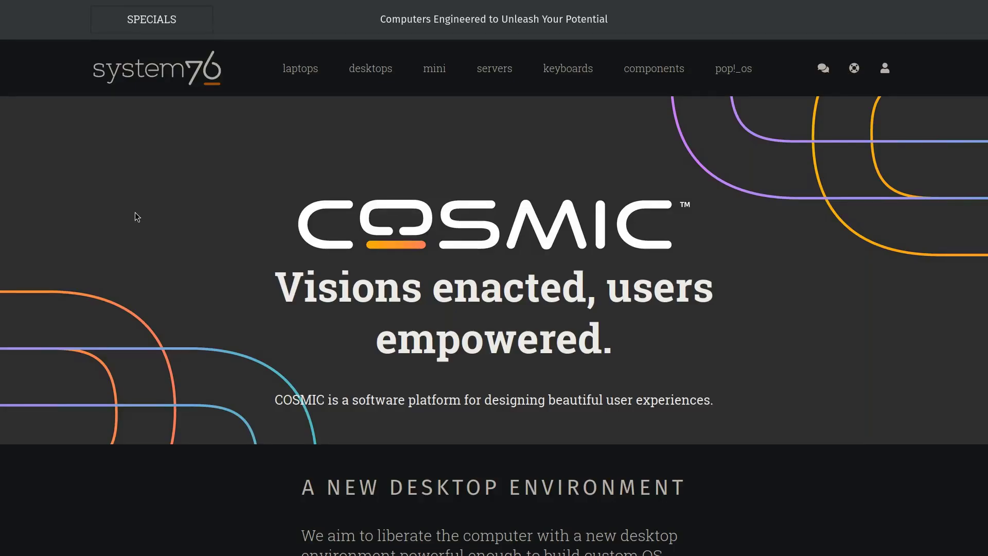
Step: Scroll through the System76 COSMIC page in Firefox, briefly selecting and clearing heading text
scroll(134, 212, "down", 6)
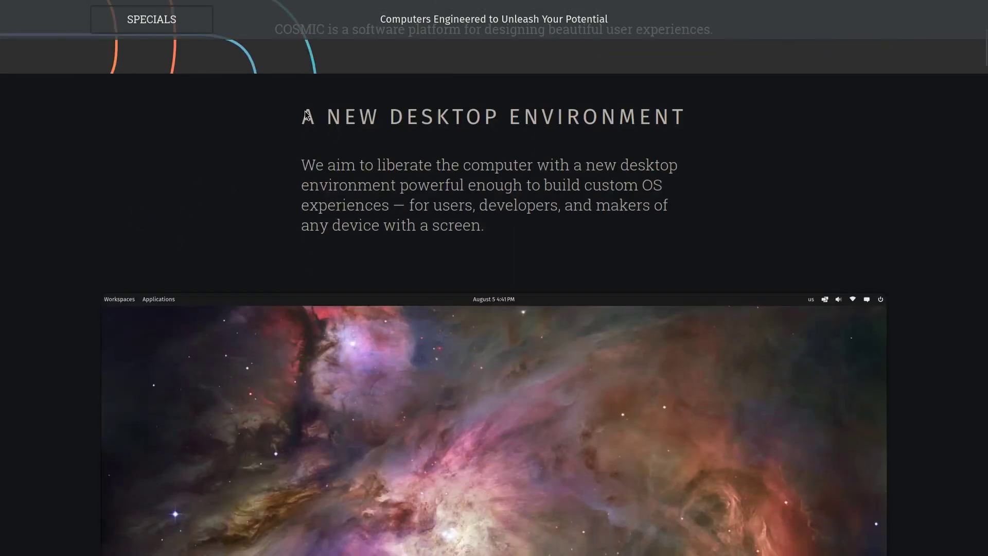
left_click_drag(304, 114, 396, 189)
left_click(437, 216)
scroll(438, 215, "down", 6)
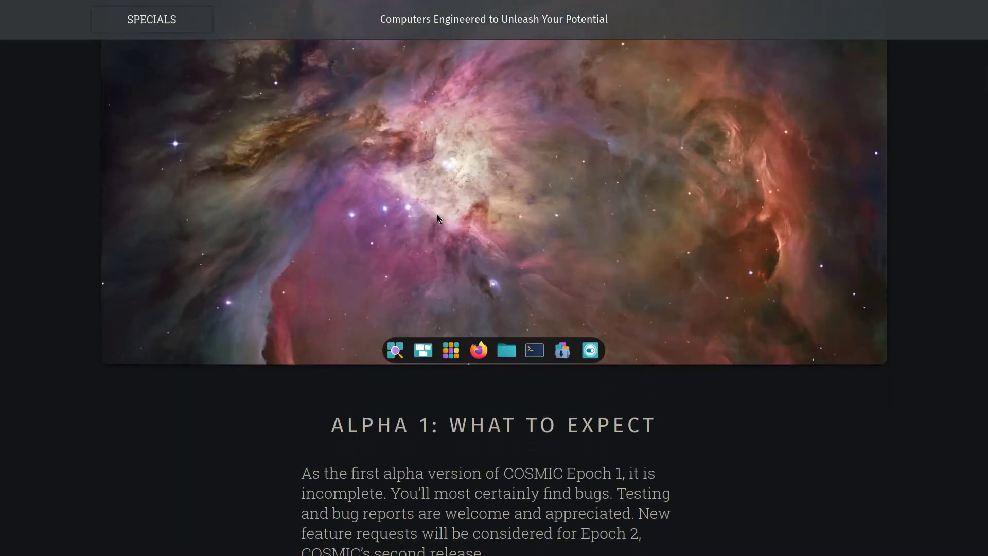
scroll(430, 346, "down", 2)
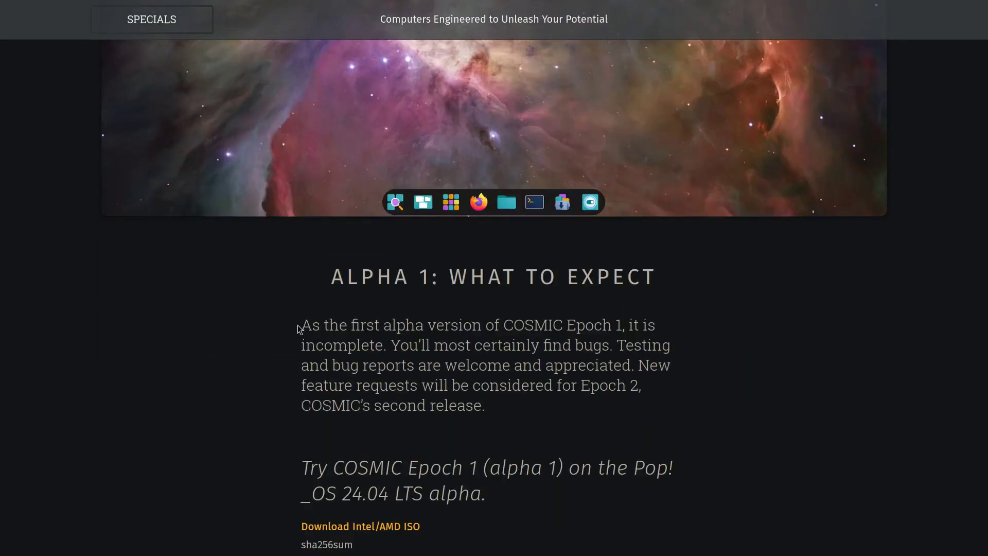
scroll(330, 332, "down", 2)
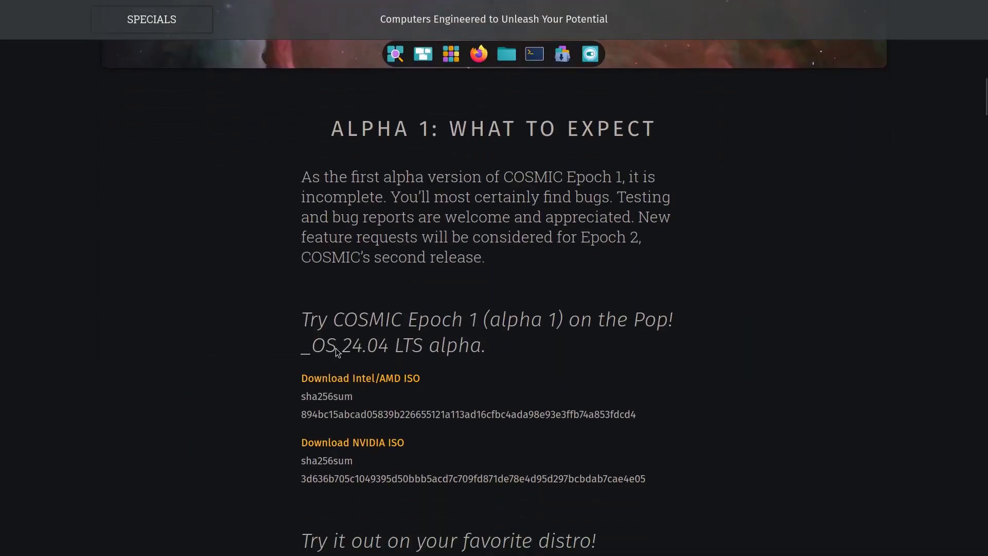
scroll(357, 446, "down", 3)
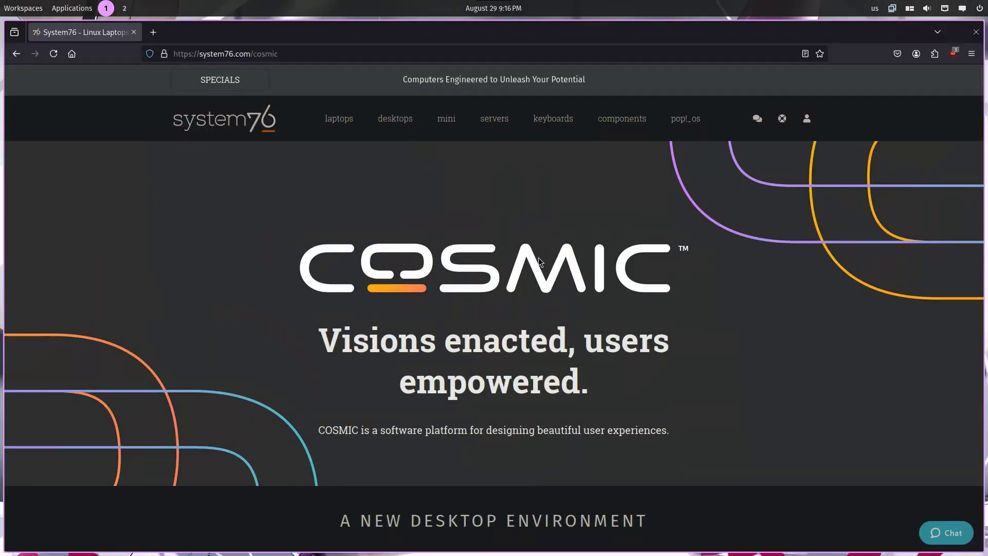
scroll(539, 260, "down", 15)
scroll(538, 260, "up", 10)
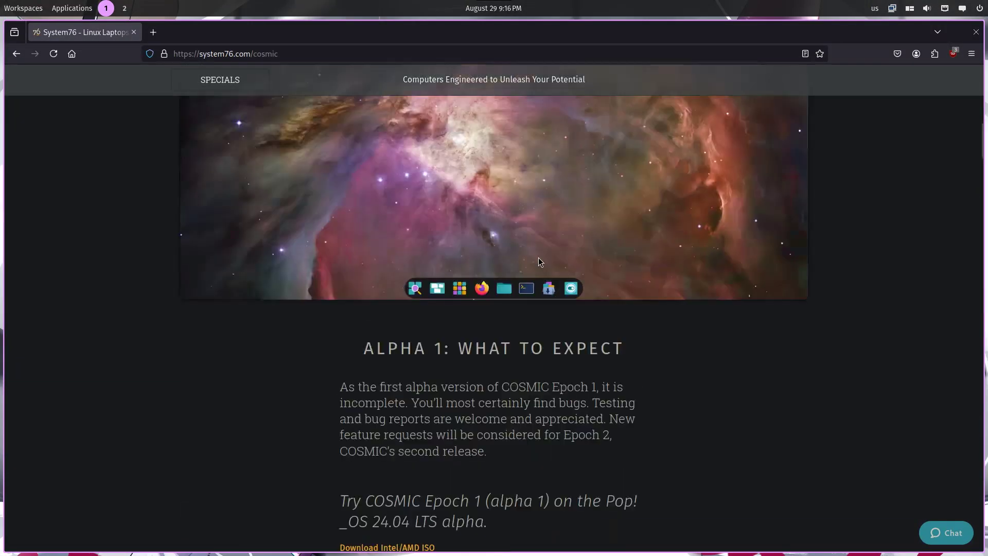
scroll(540, 262, "up", 10)
Step: Launch COSMIC Terminal from the launcher and run htop in it
key("super")
type("termin")
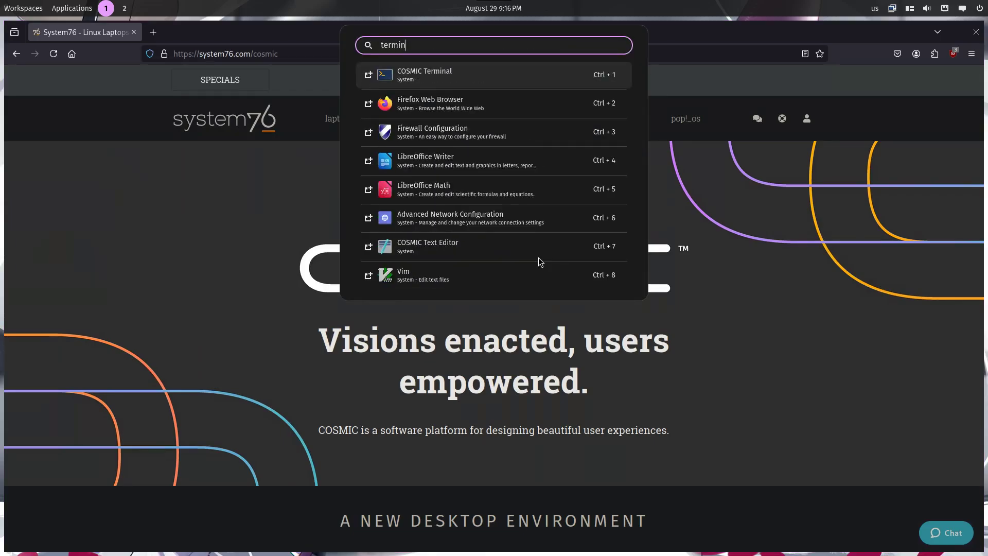
key("Return")
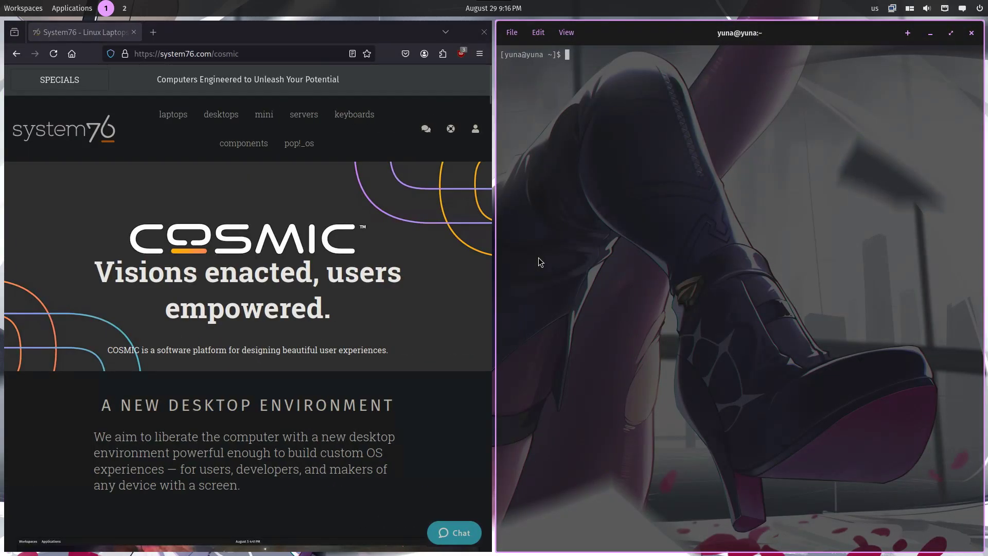
type("htop")
key("Return")
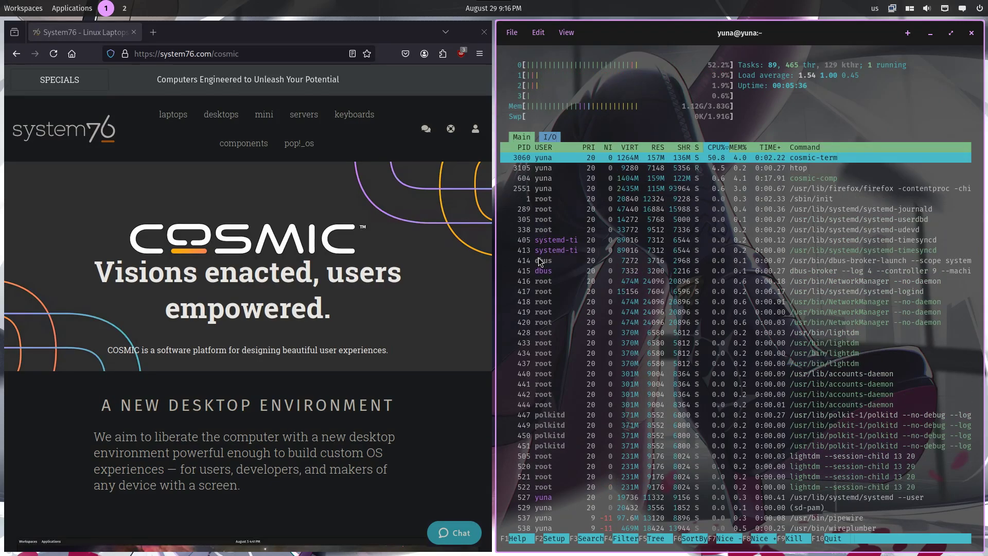
Step: Open a second COSMIC Terminal below htop and run ranger in it
key("super")
type("term")
key("Down")
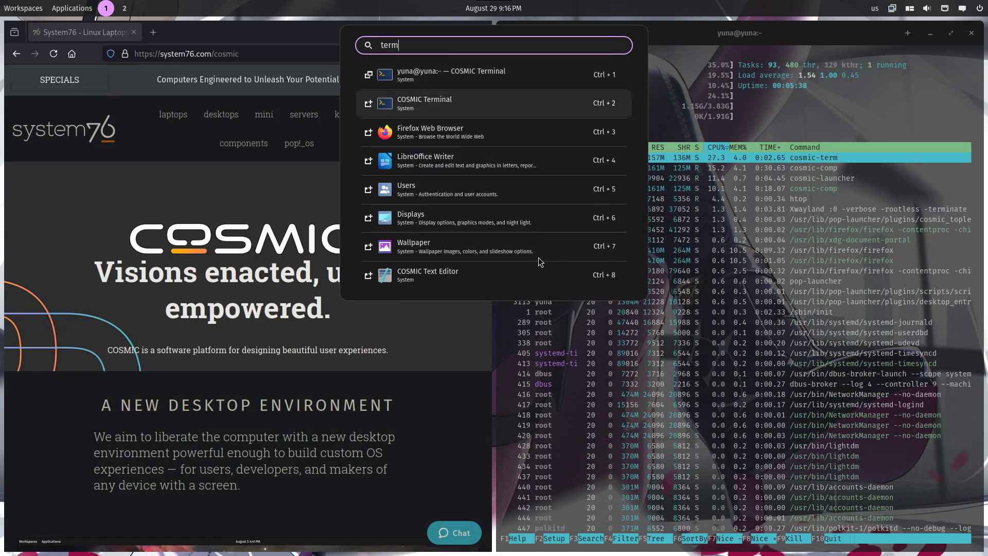
key("Return")
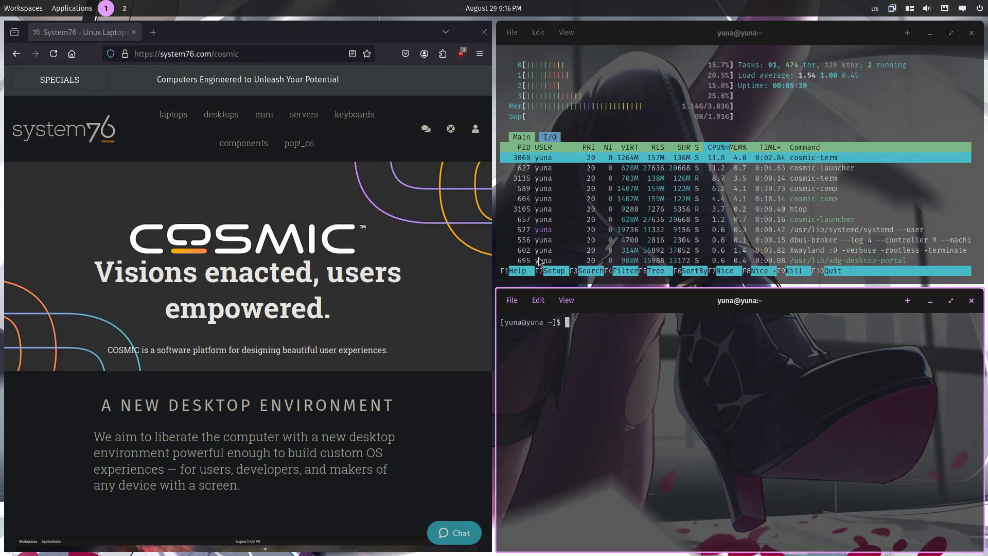
type("ranger")
key("Return")
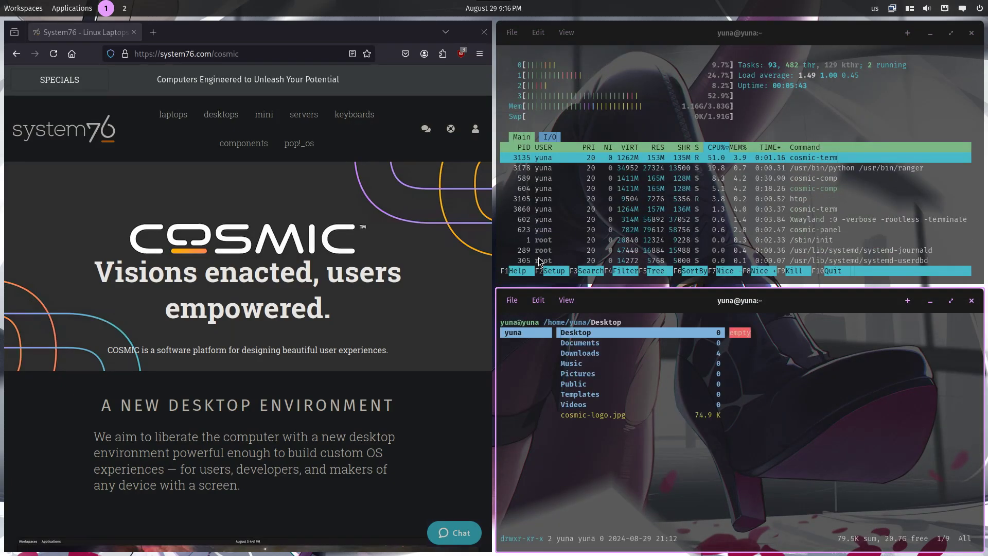
Step: Move the htop terminal into its own column between Firefox and ranger
key("super+Left")
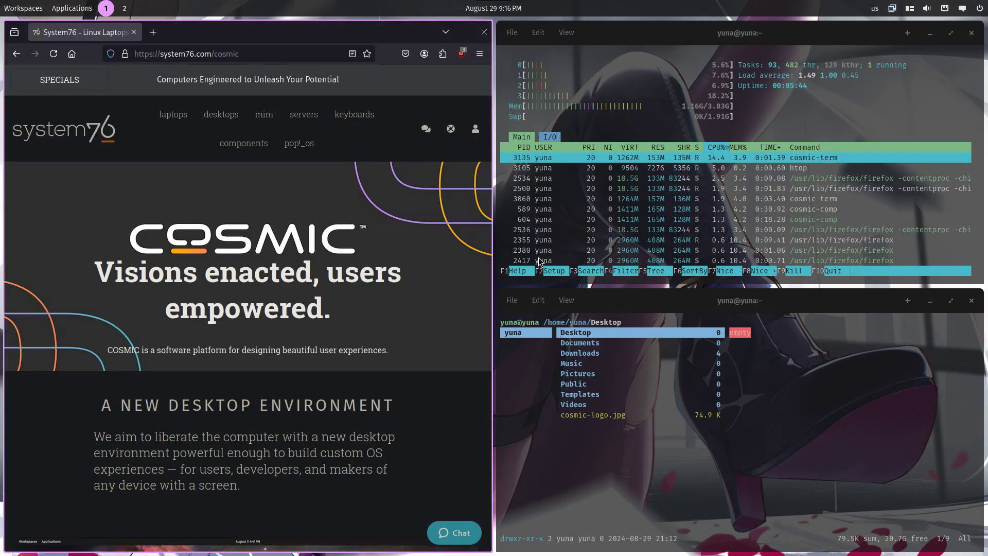
key("super+Right")
key("super+shift+Right")
key("super+shift+Right")
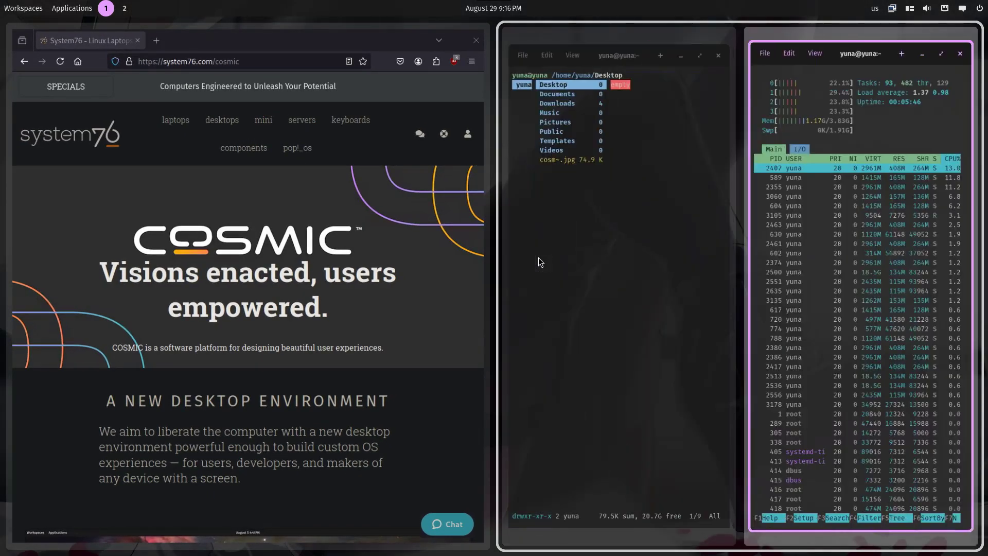
key("super+shift+Left")
key("super+shift+Left")
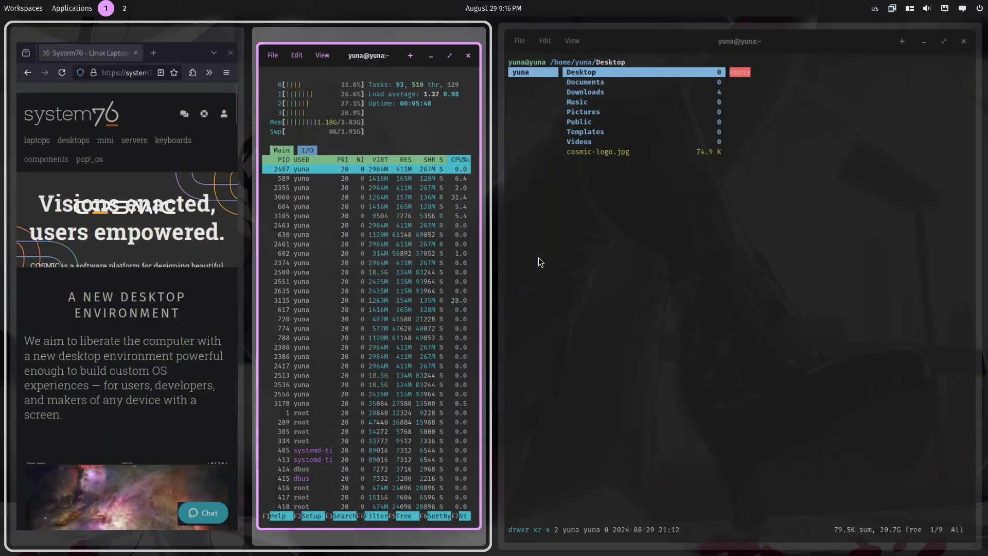
key("super+shift+Right")
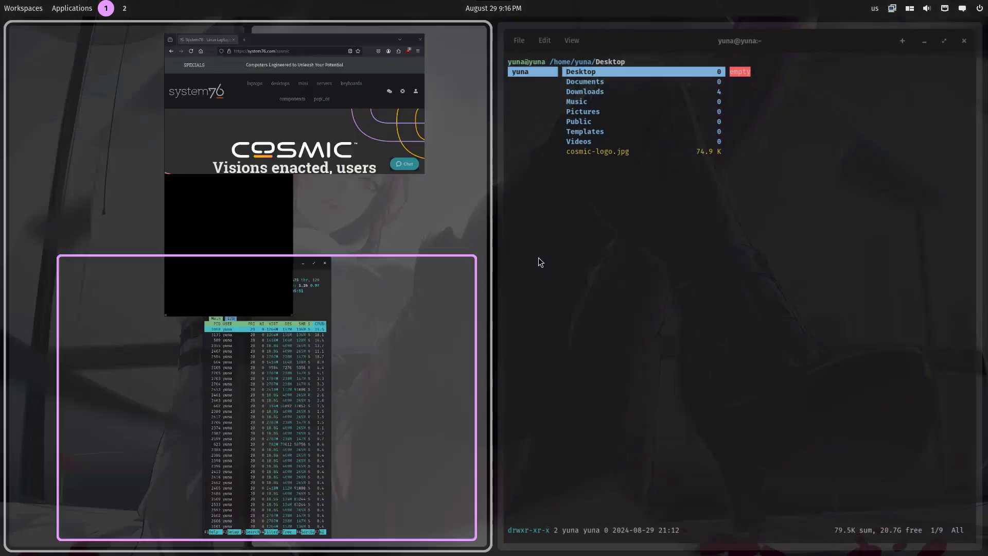
Step: Close the htop, Firefox and ranger windows, then switch to workspace 2
key("super+q")
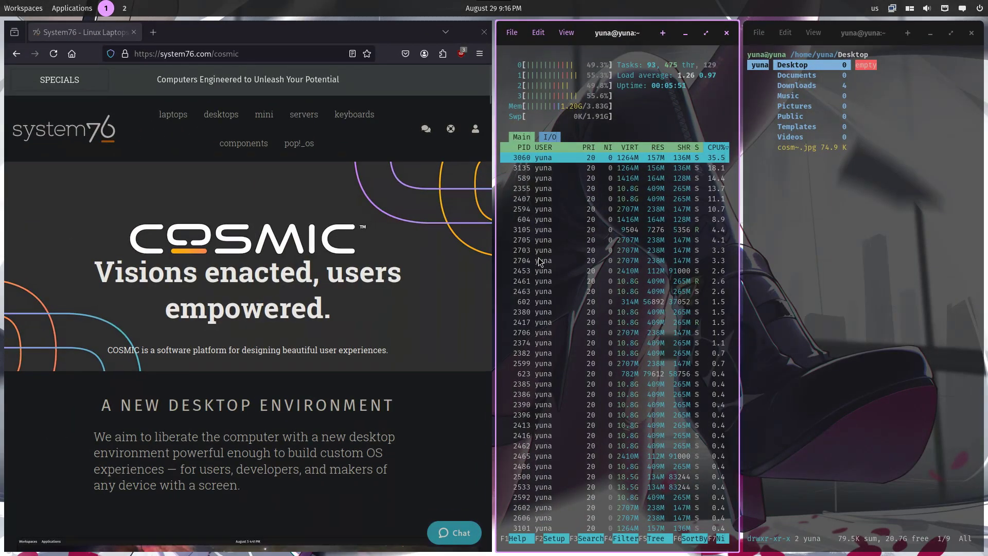
key("super+q")
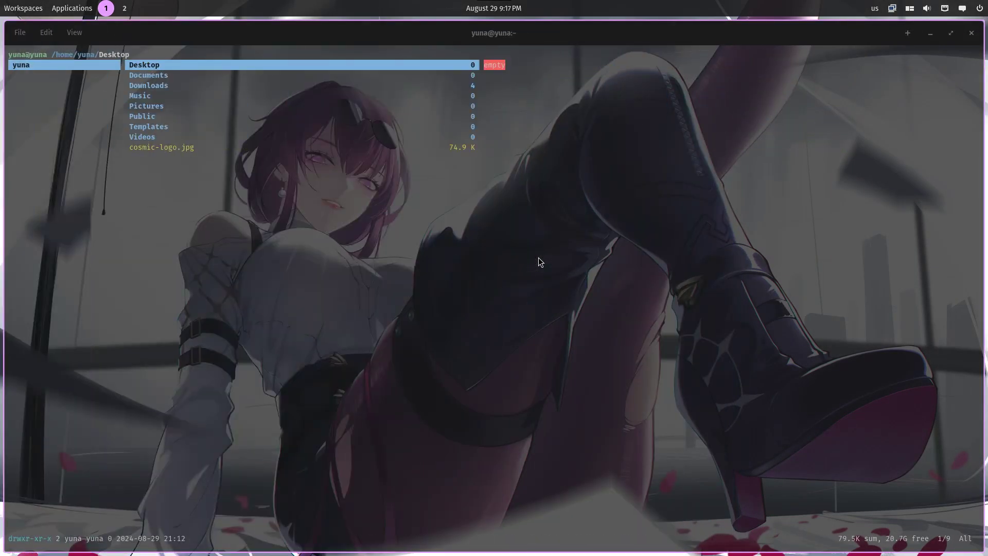
key("super+q")
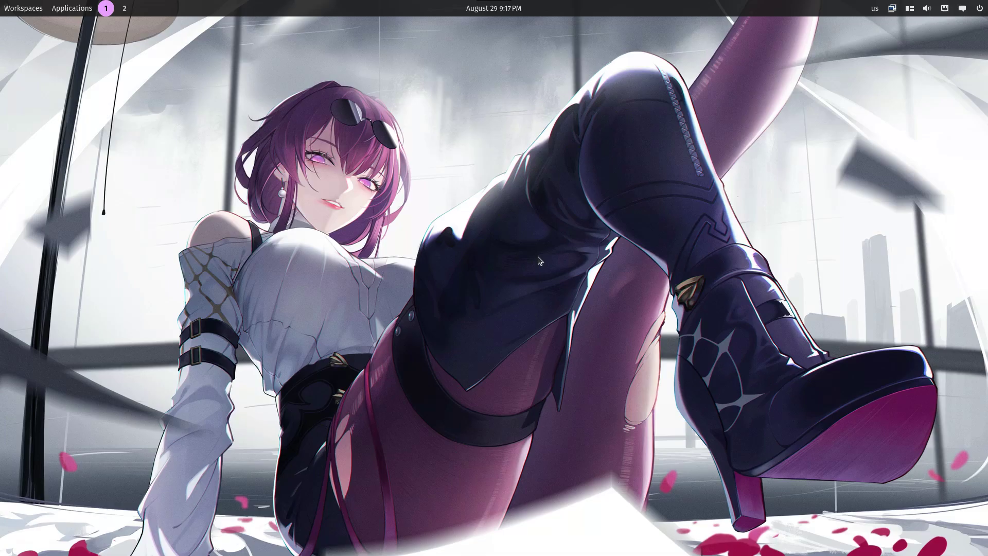
key("super+2")
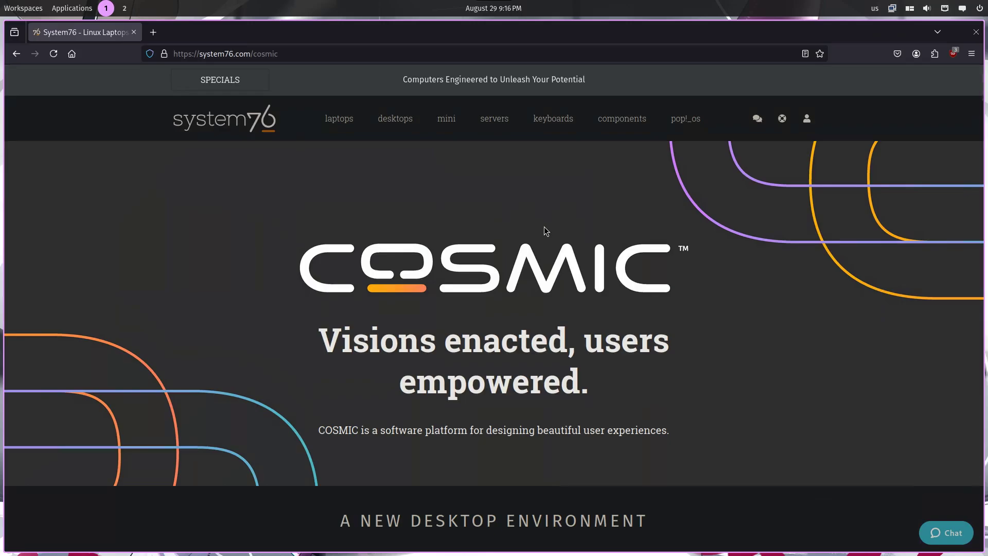
scroll(545, 229, "down", 15)
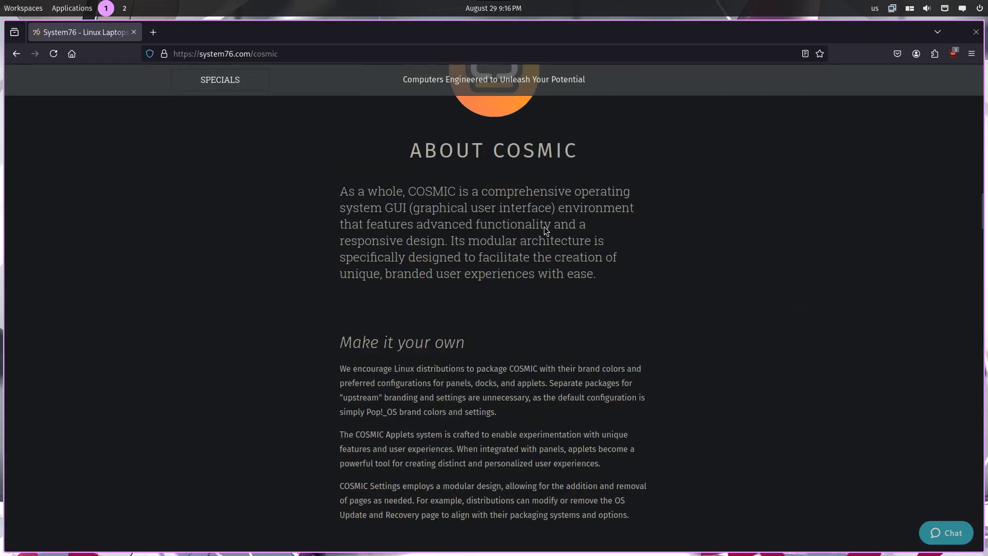
scroll(545, 228, "down", 15)
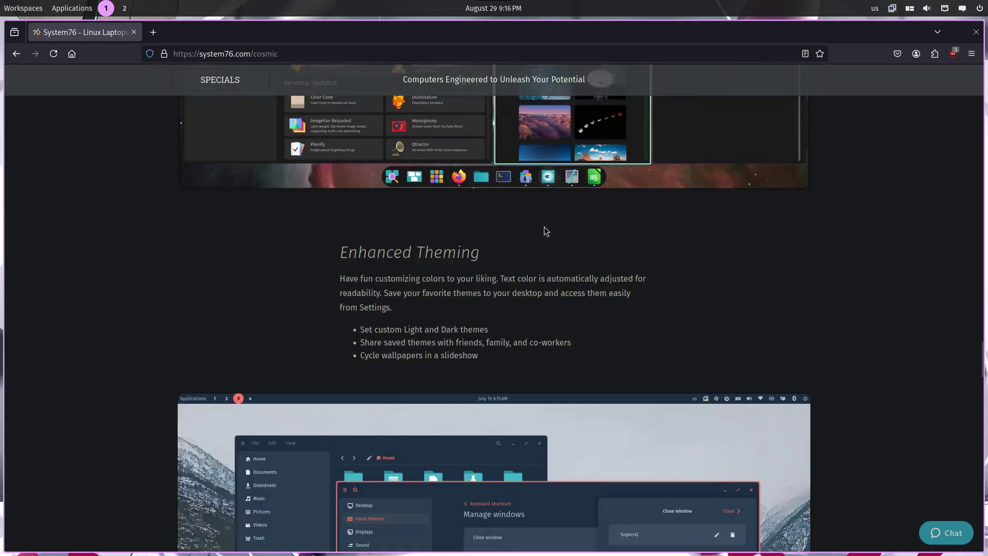
scroll(545, 231, "down", 15)
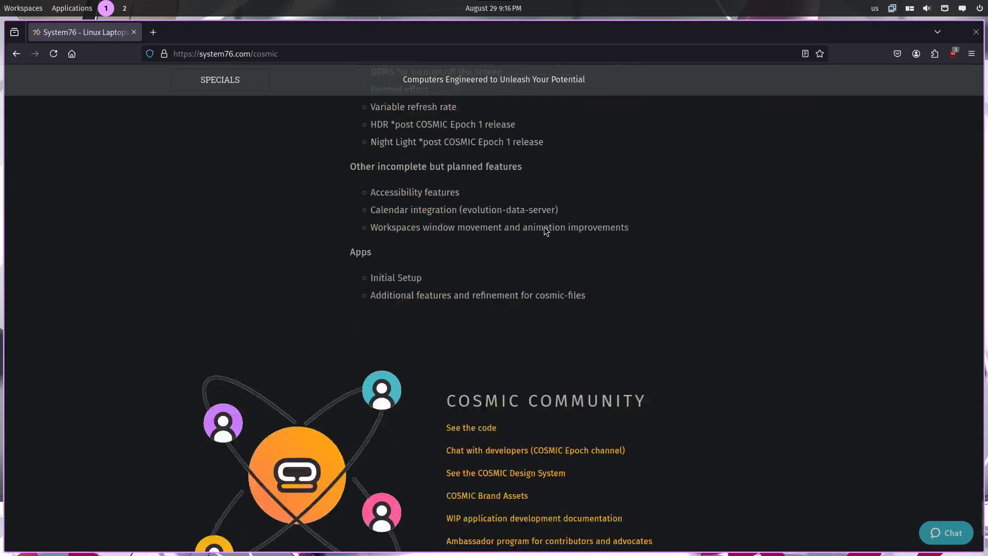
scroll(547, 231, "down", 5)
scroll(546, 230, "up", 20)
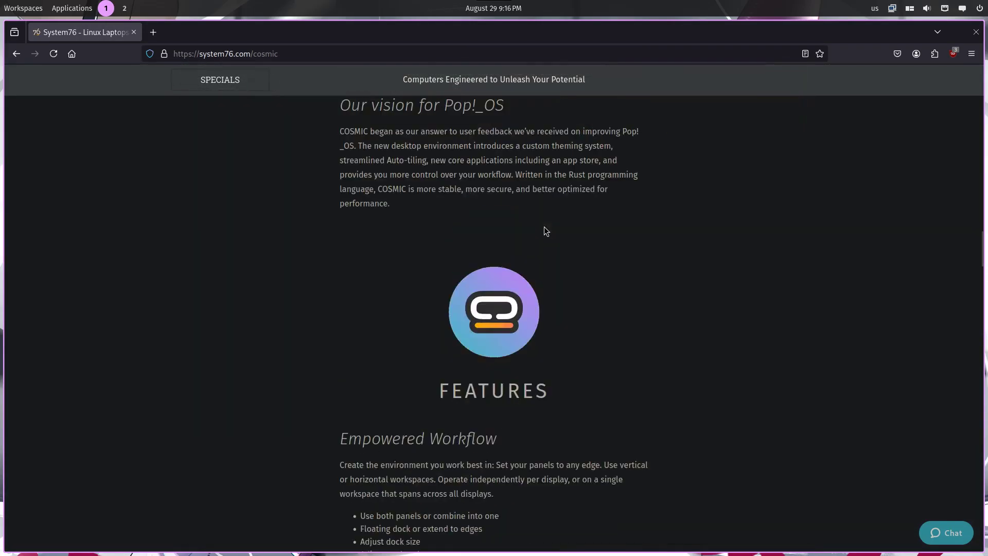
scroll(546, 230, "up", 10)
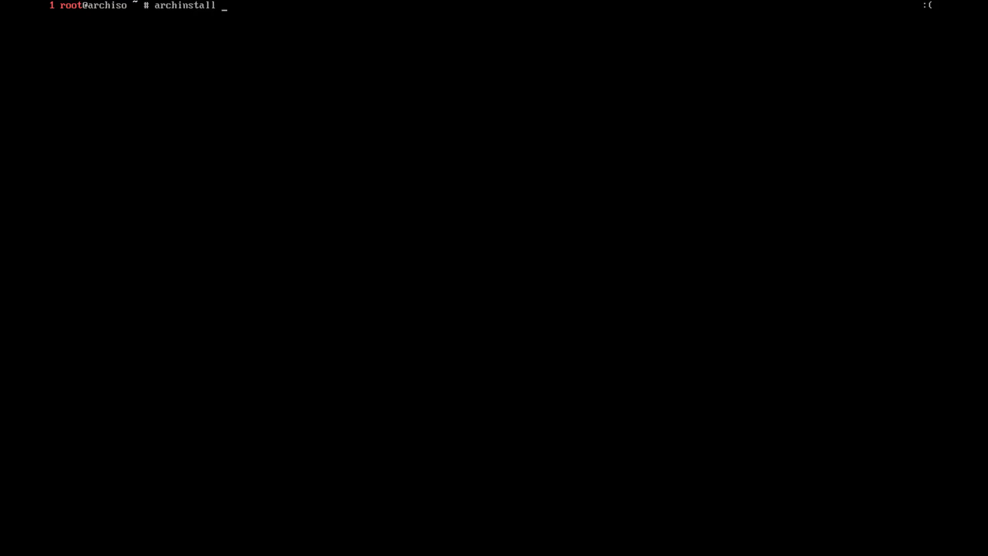
Step: Enter the command archinstall --advanced at the root prompt
type("--advanced")
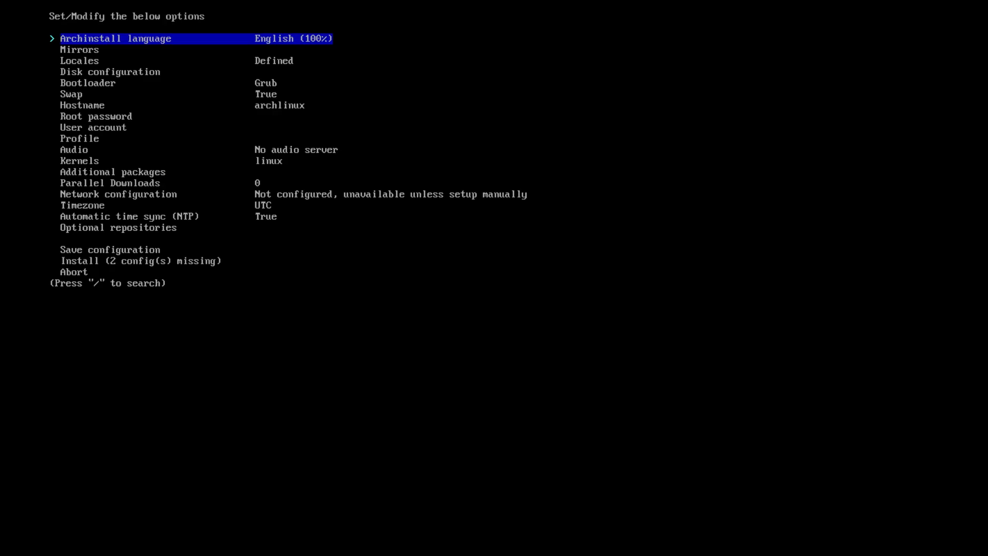
Step: Keep English as installer language and set the mirror region to Worldwide
key("Return")
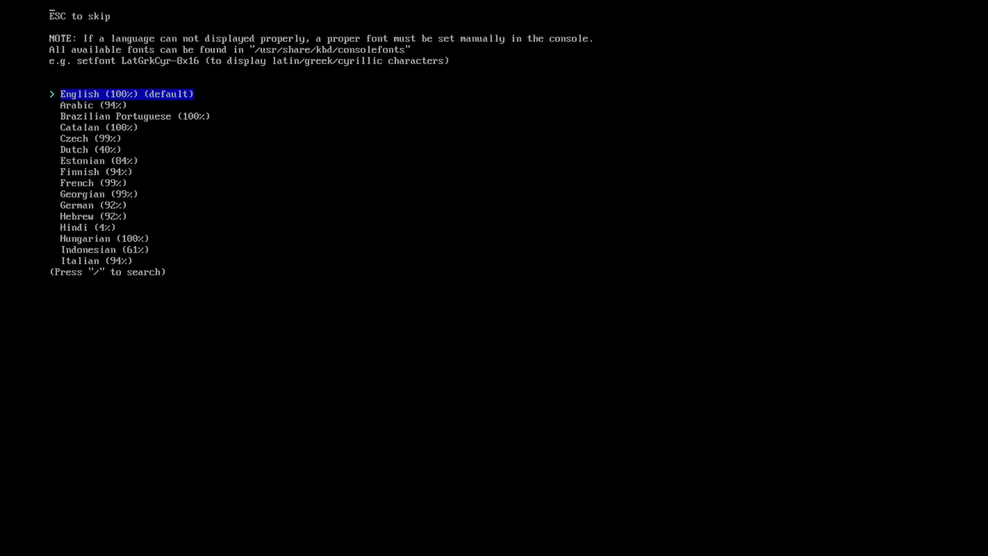
key("Return")
key("Up")
key("Return")
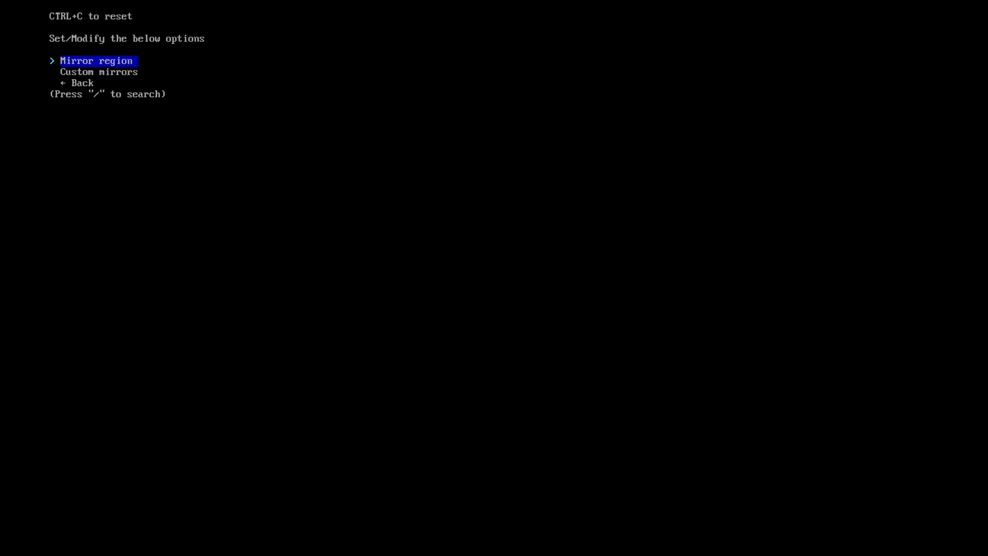
key("Return")
key("Escape")
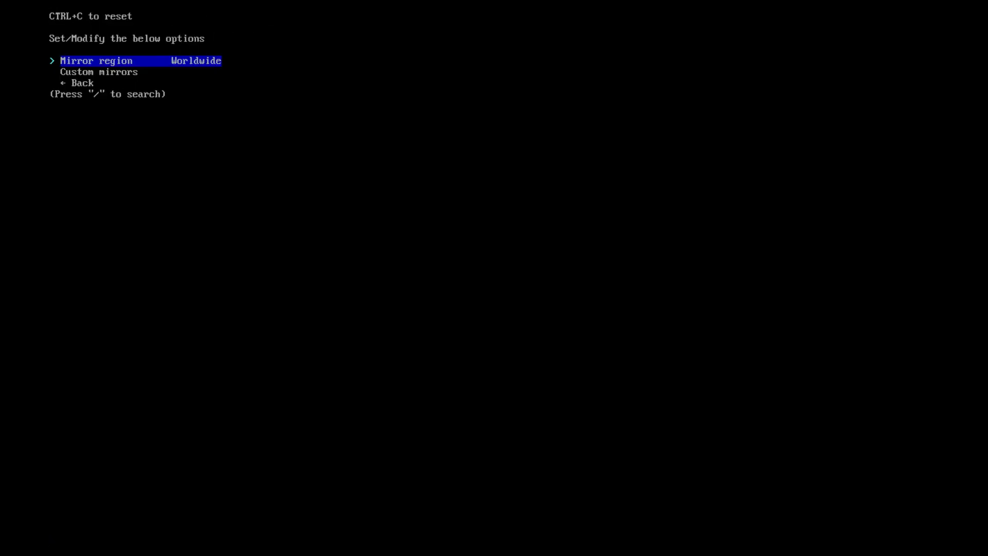
key("Down")
key("Down")
key("Return")
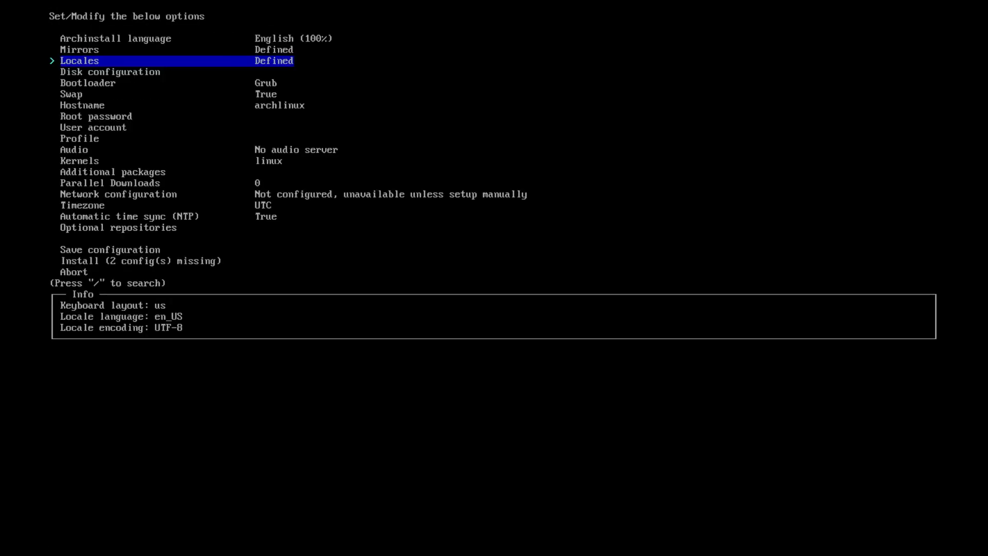
Step: Leave locales unchanged and partition the Virtio disk with the best-effort ext4 layout
key("Return")
key("Up")
key("Return")
key("Return")
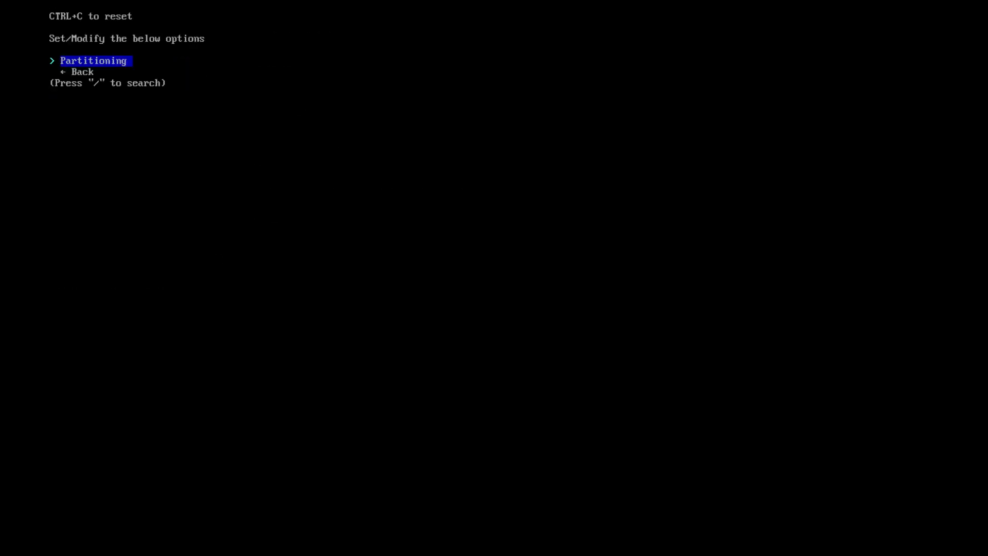
key("Return")
key("Return")
key("Down")
key("Tab")
key("Return")
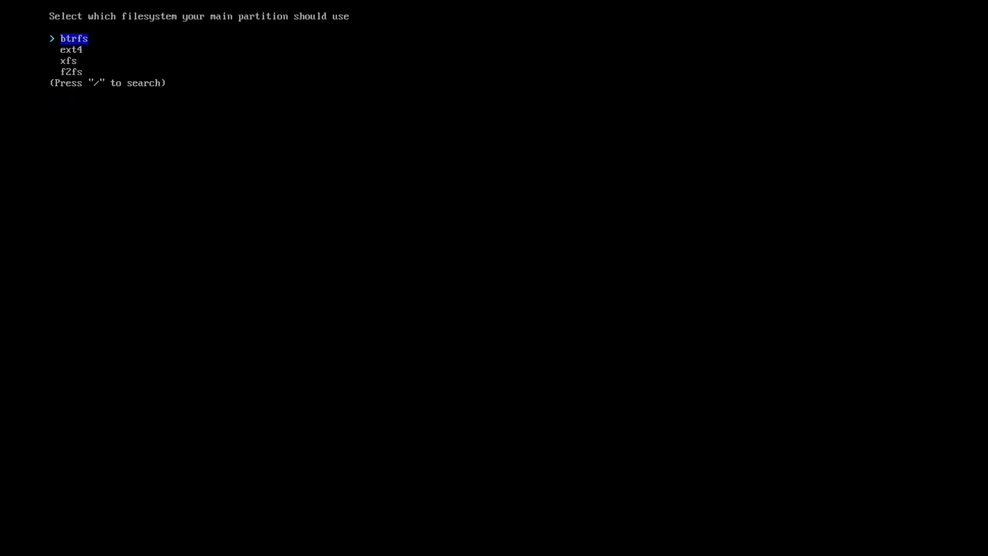
key("Up")
key("Up")
key("Up")
key("Return")
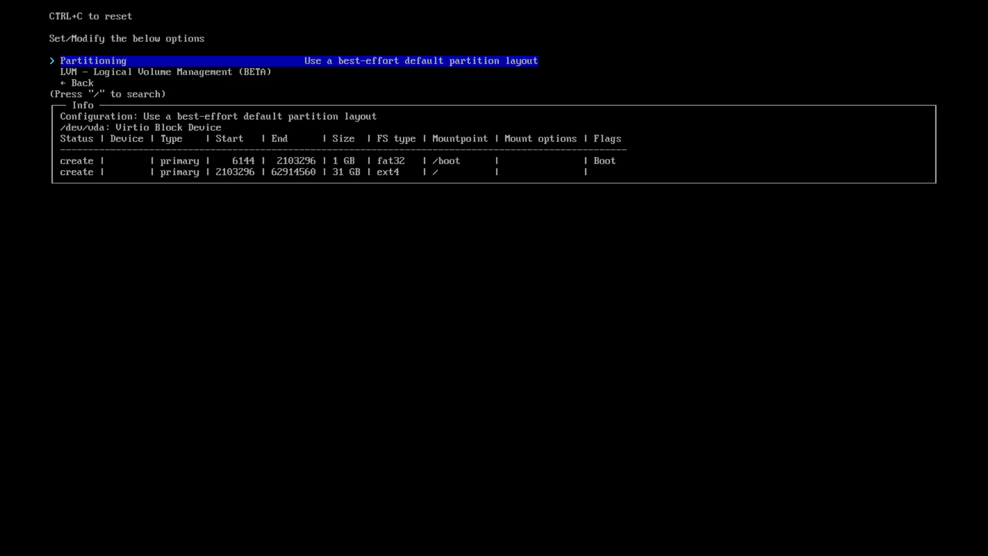
key("Down")
key("Down")
key("Return")
Step: Set the hostname to cosmic and set the root password
key("Down")
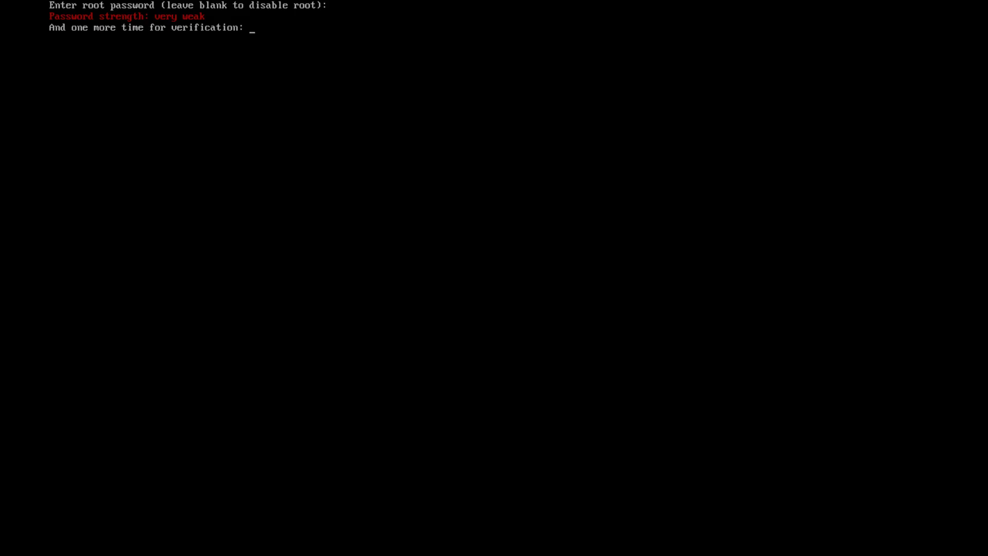
key("Return")
key("Return")
key("Return")
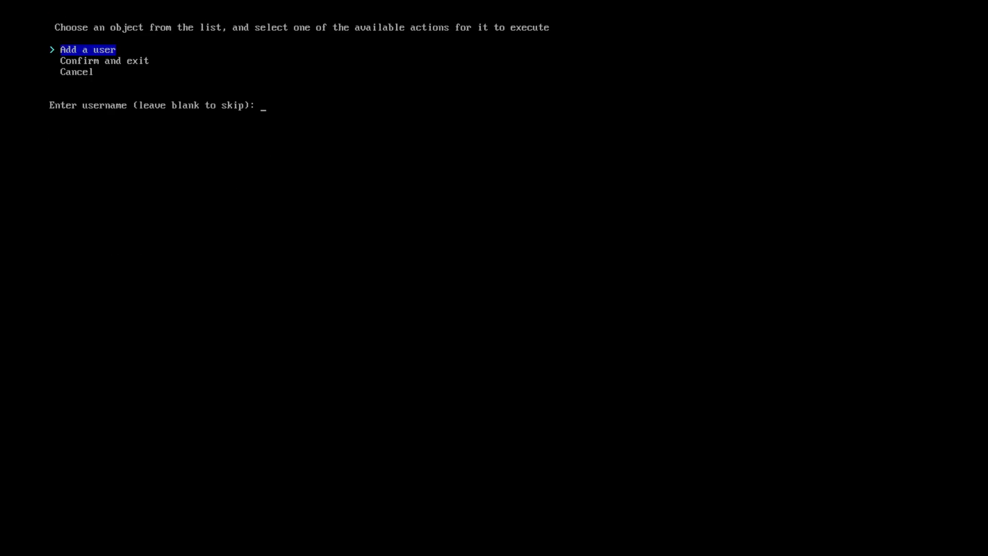
type("cosmic")
key("Return")
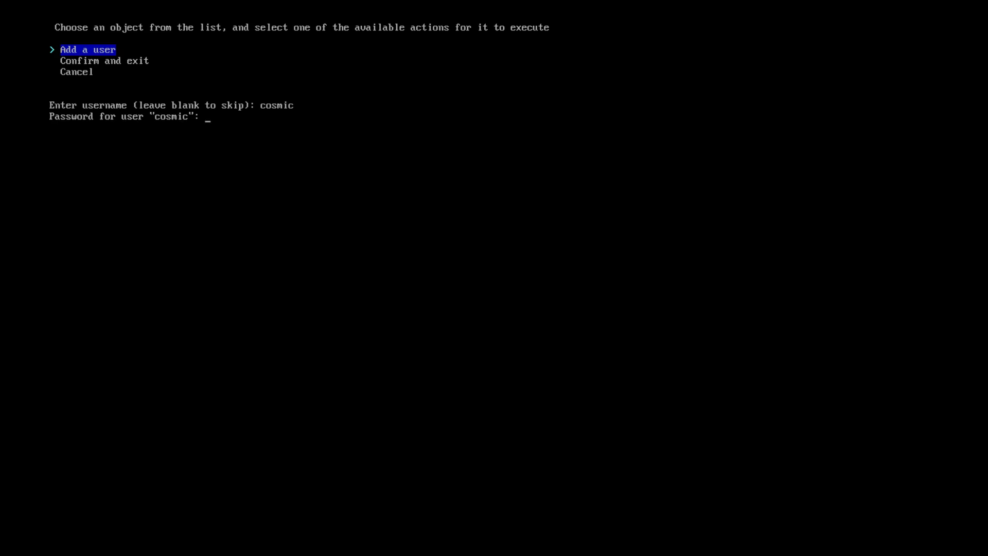
Step: Add a user account with its password and sudo rights, then confirm the user list
key("Return")
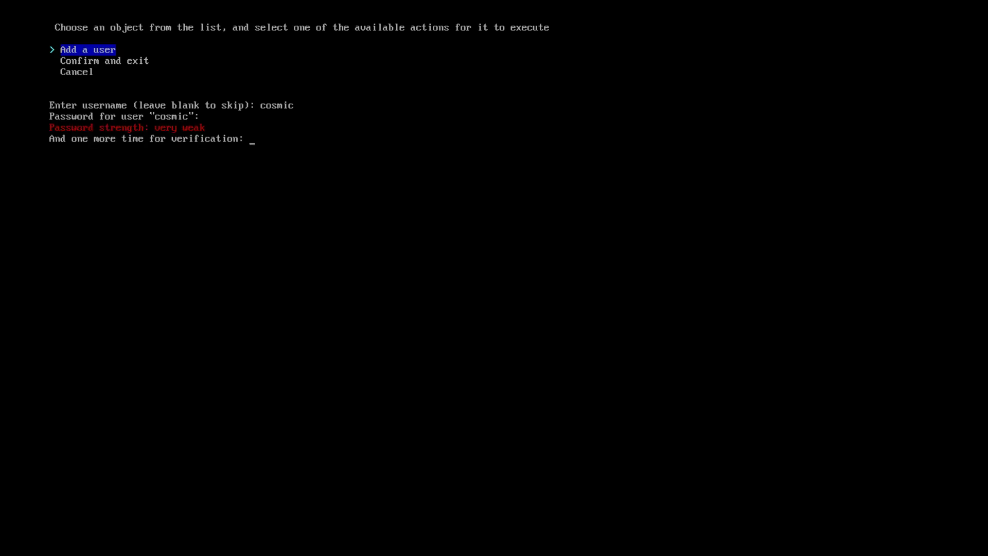
key("Return")
key("Return")
key("Down")
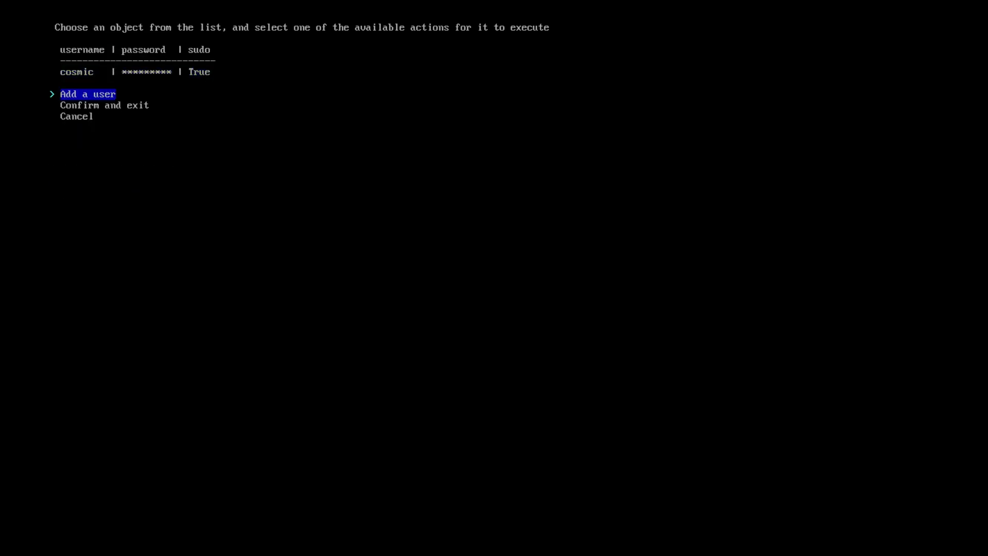
key("Down")
key("Return")
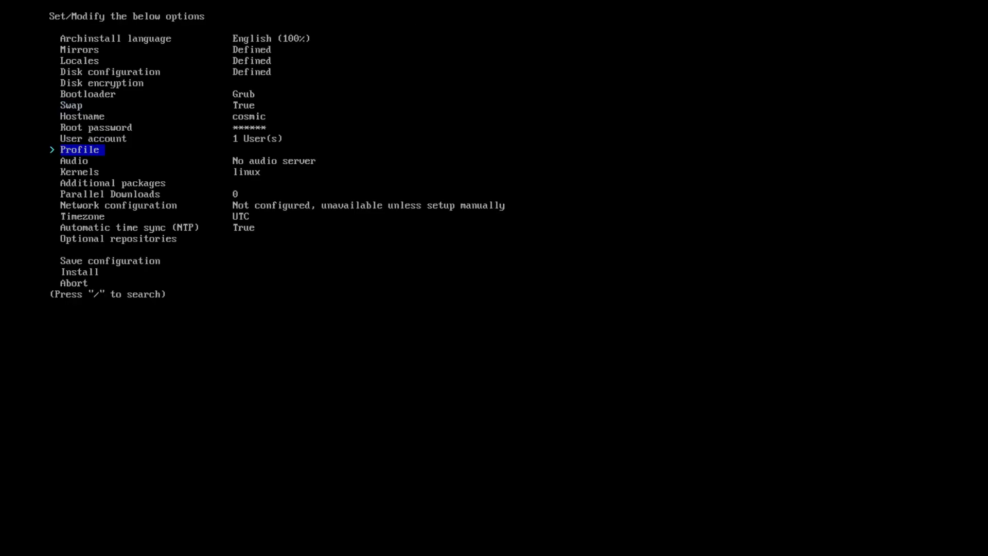
Step: Choose the Desktop profile with cosmic-epoch and the All open-source graphics driver
key("Return")
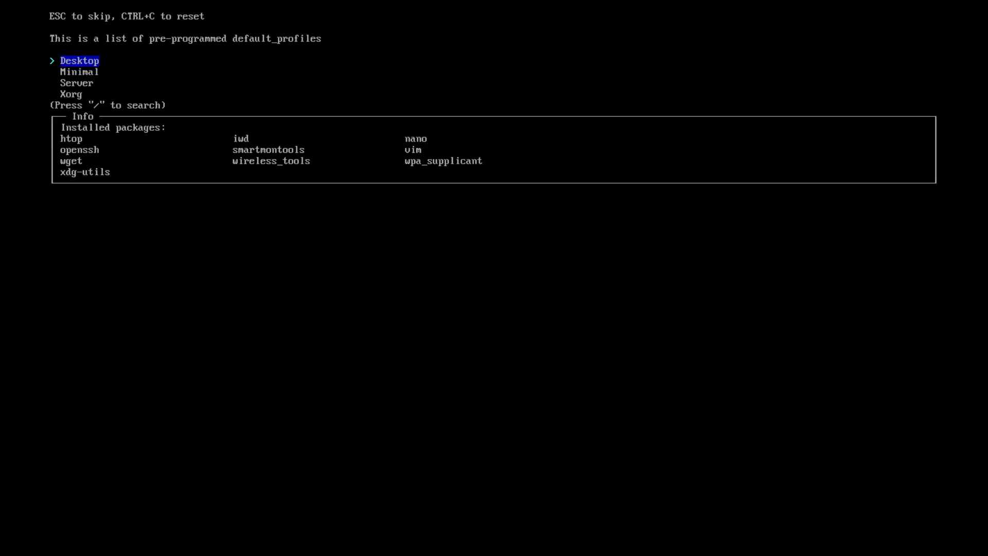
key("Return")
key("Down")
key("Down")
key("Down")
key("Down")
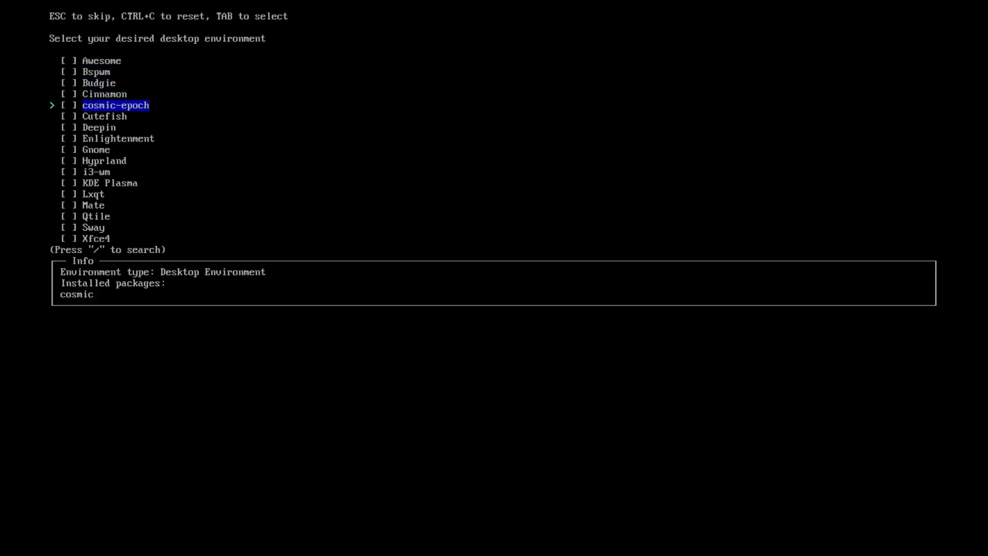
key("Return")
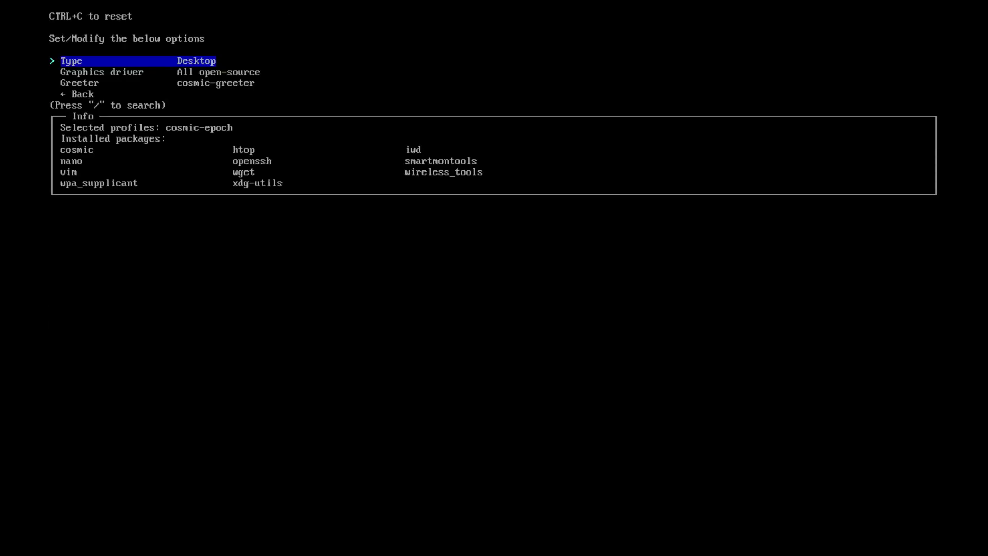
key("Down")
key("Return")
key("Return")
key("Down")
key("Down")
key("Down")
key("Return")
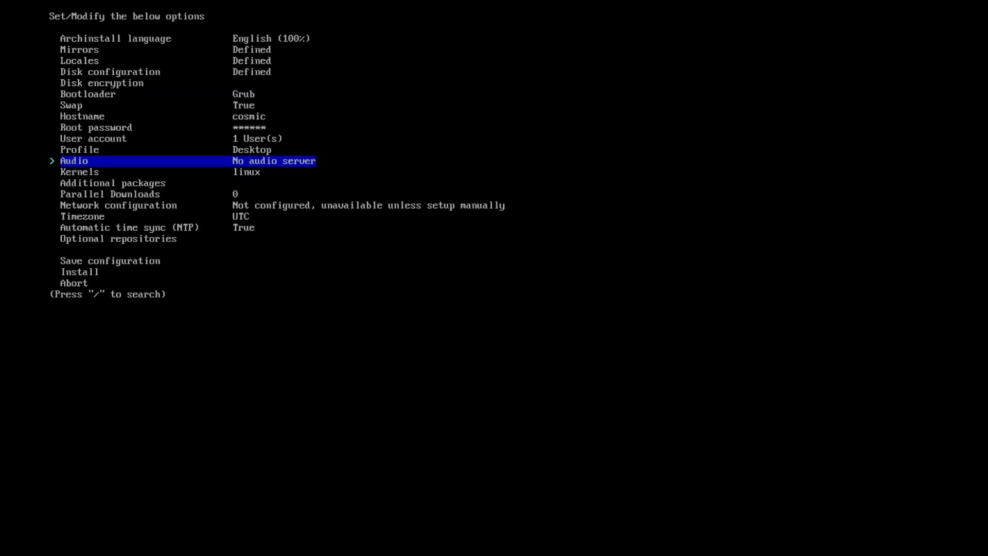
Step: Keep the default linux kernel and set the audio server to Pulseaudio
key("Return")
key("Return")
key("Return")
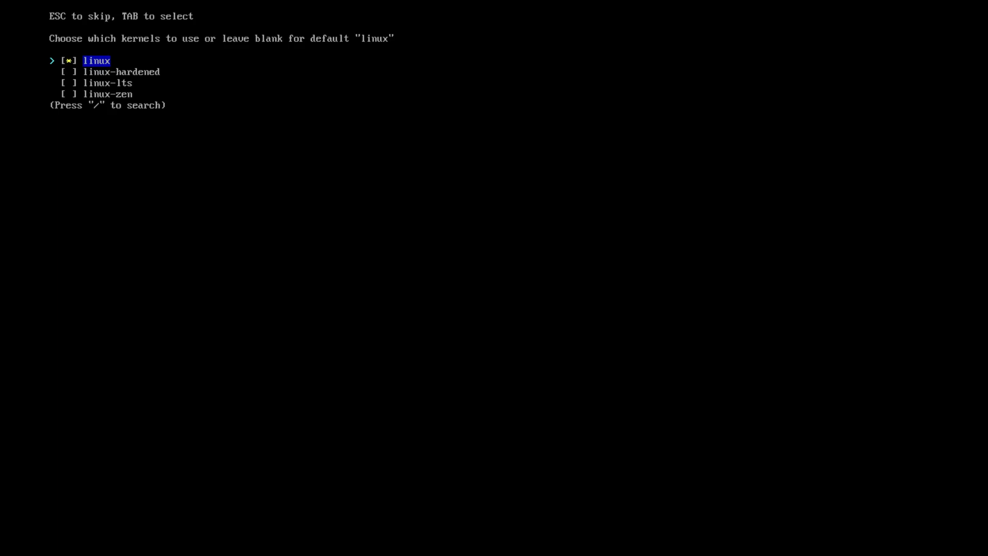
key("Return")
key("Up")
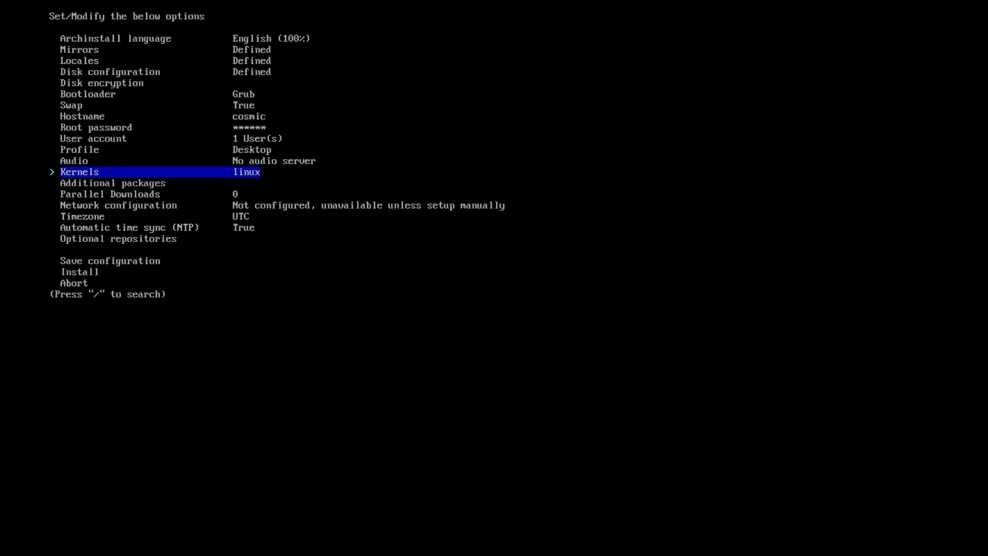
key("Up")
key("Return")
key("Down")
key("Down")
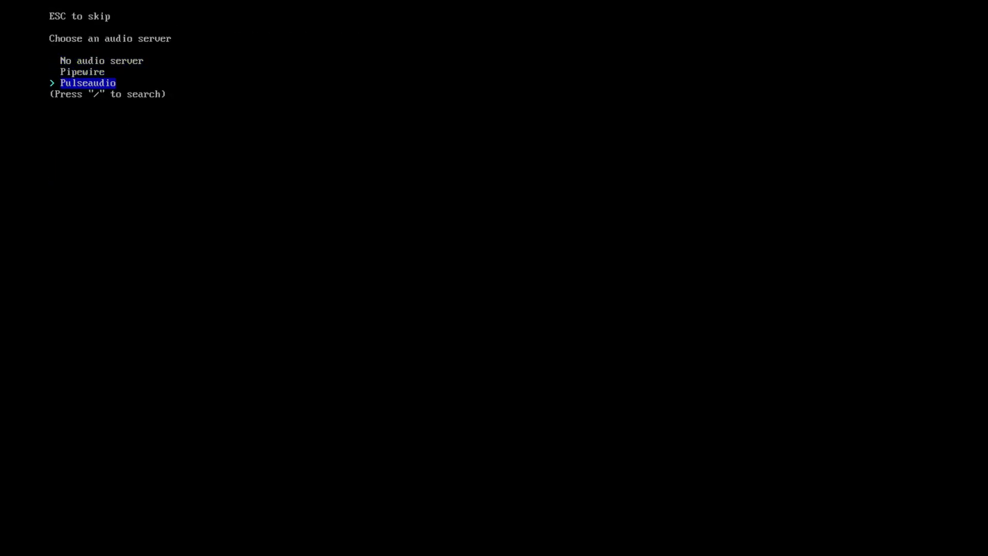
key("Return")
key("Down")
key("Down")
key("Up")
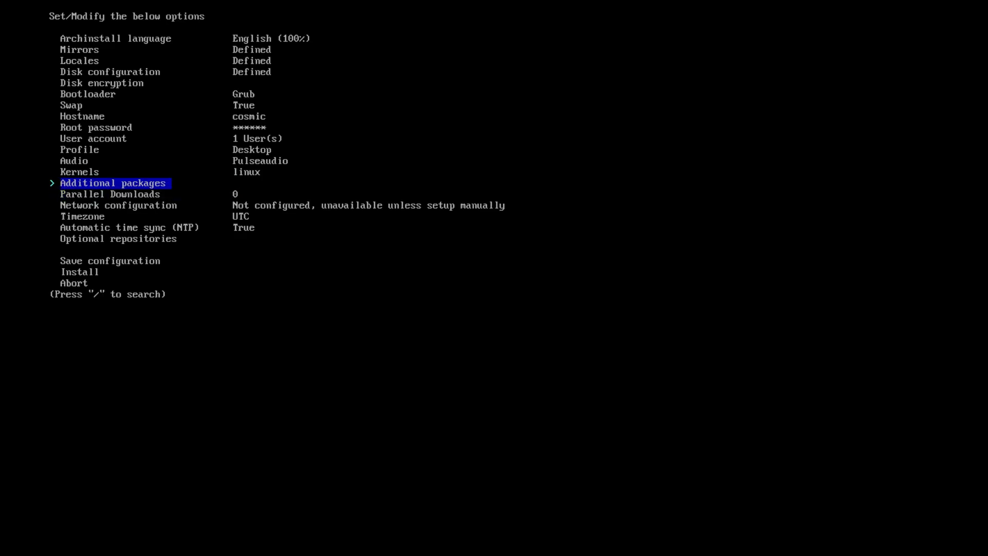
Step: Add firefox as an extra package and use NetworkManager for networking
key("Return")
type("firefox")
key("Return")
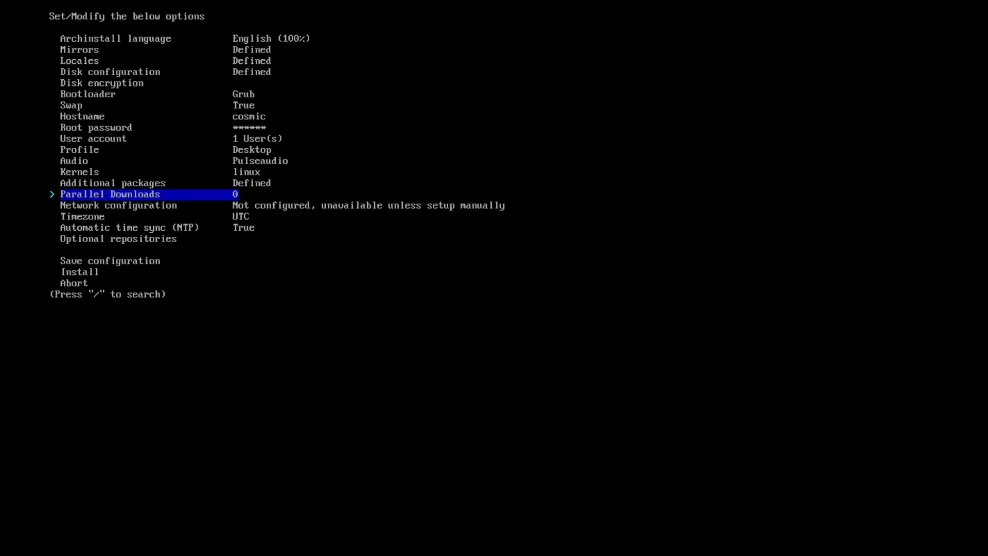
key("Down")
key("Return")
key("Down")
key("Return")
key("Down")
key("Down")
key("Down")
key("Down")
key("Down")
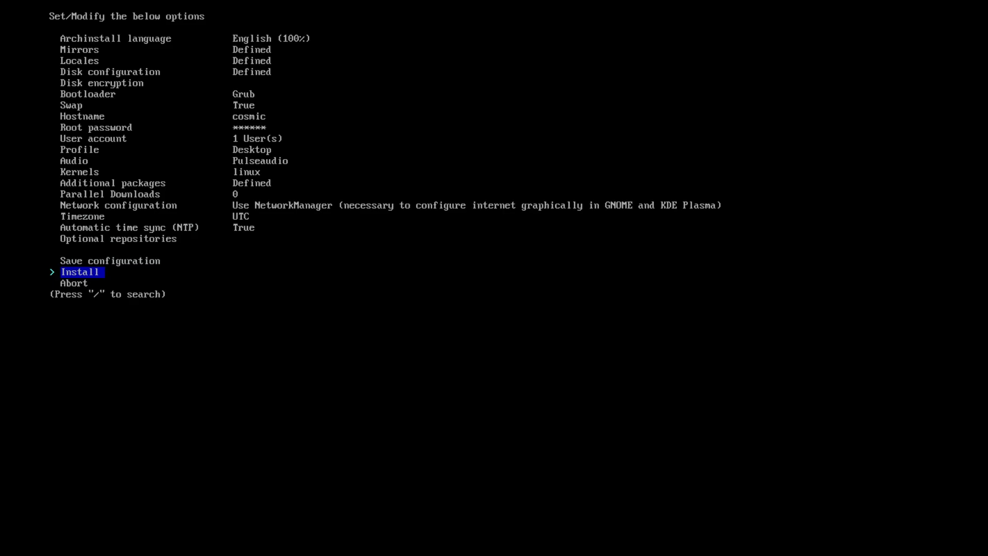
Step: Run the installation and decline entering the new system via chroot
key("Return")
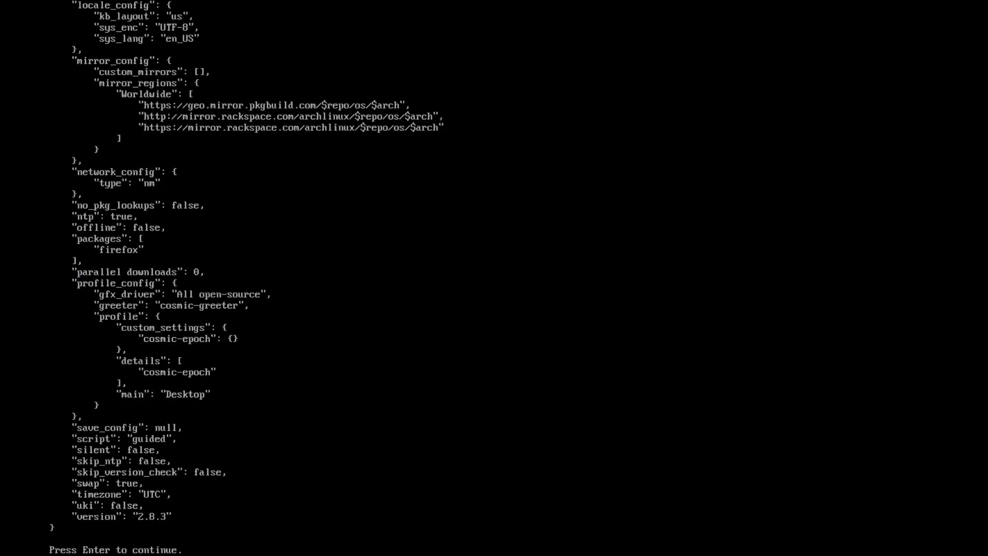
key("Return")
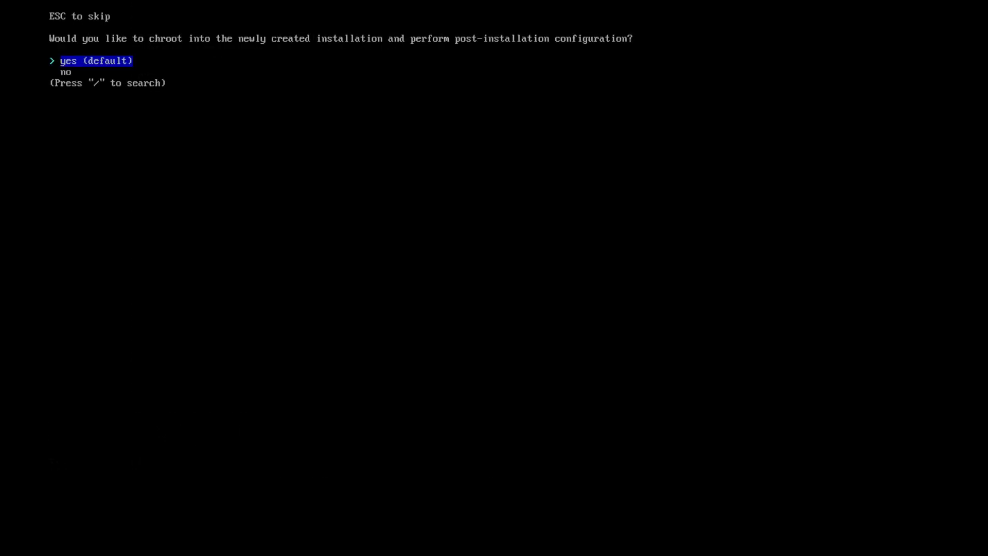
key("Down")
key("Return")
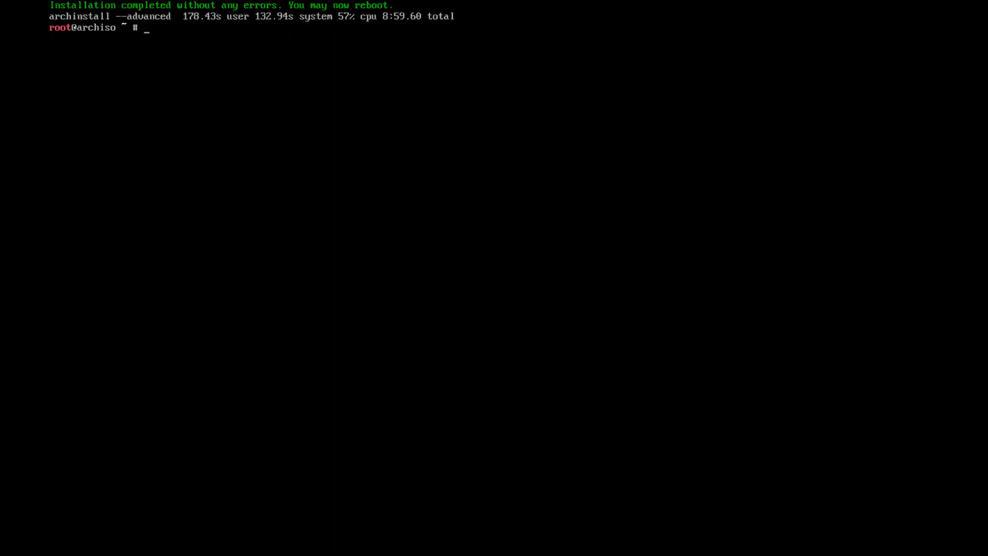
Step: Shut down the live system with shutdown now
type("shutdown now")
key("Return")
mouse_move(497, 5)
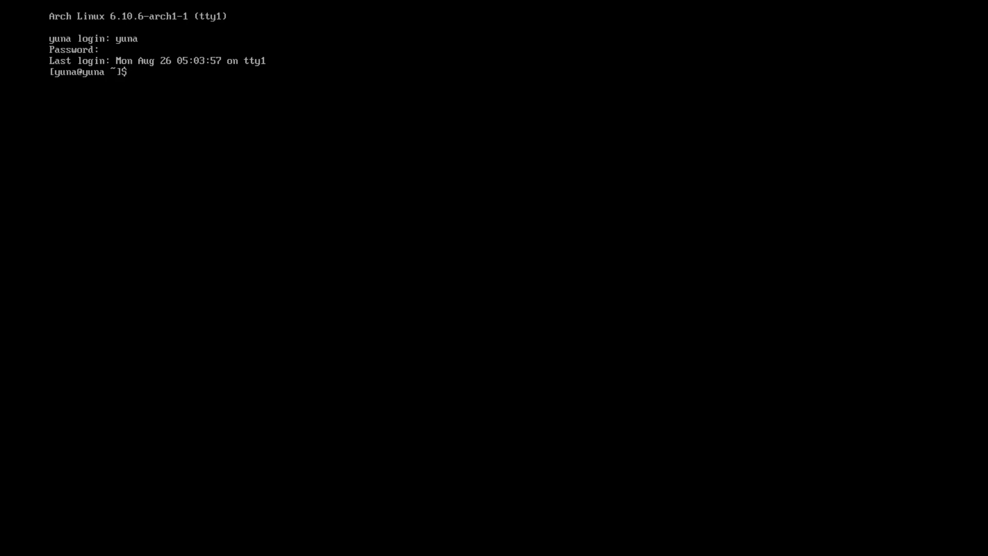
Step: Install lightdm and lightdm-gtk-greeter with sudo pacman -S, then reinstall vim
type("sudo pacman -S lightdm l")
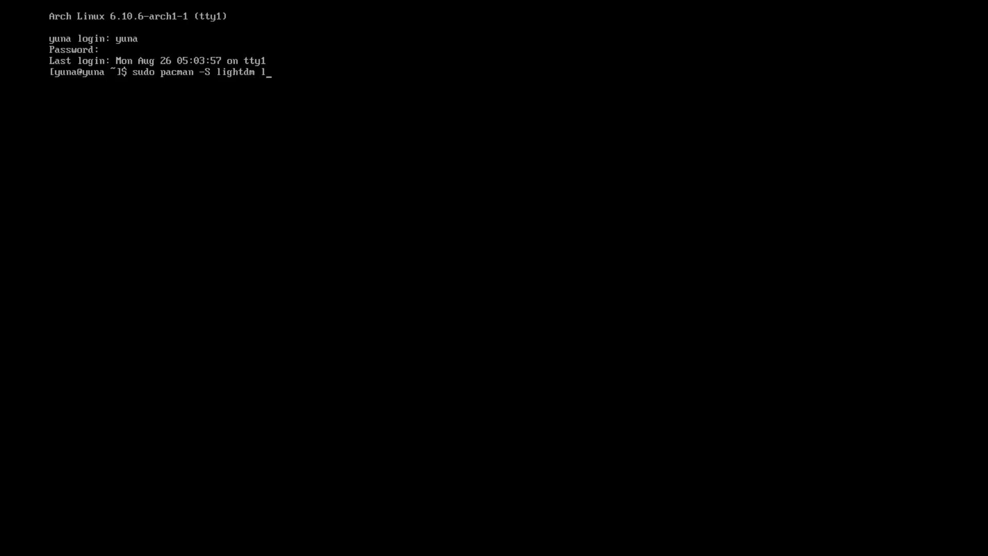
type("ightdm-gtk-greeter")
key("Return")
key("Return")
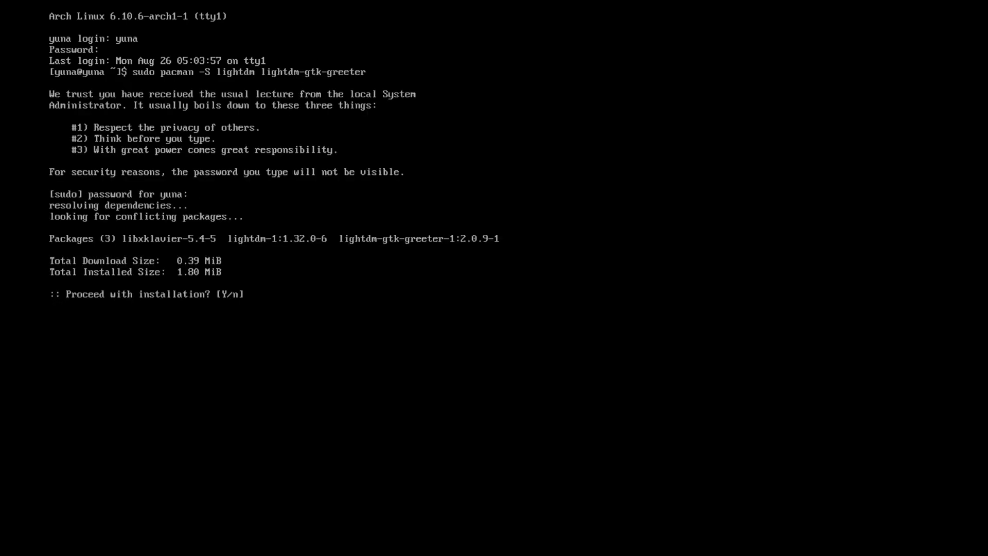
key("Return")
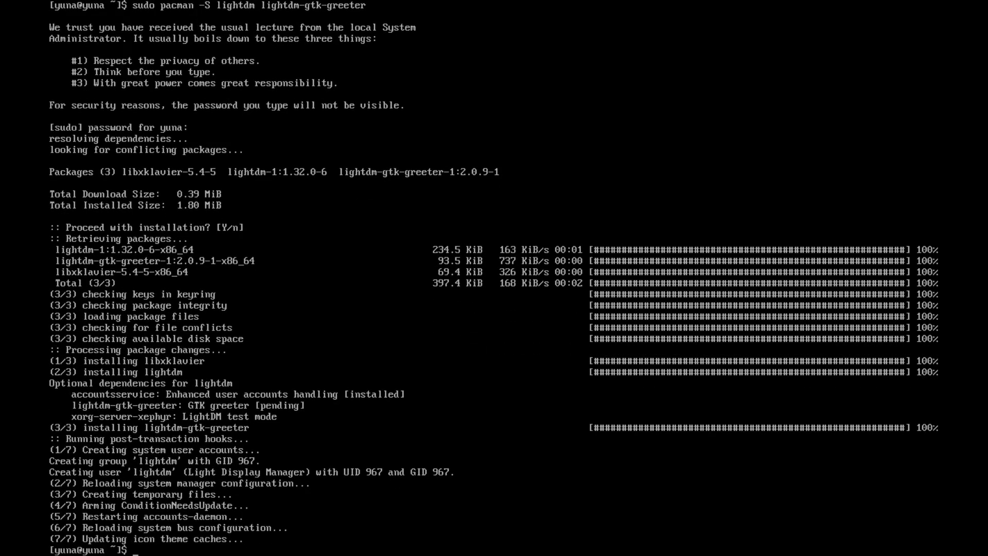
type("sudo pacman -S vim")
key("Return")
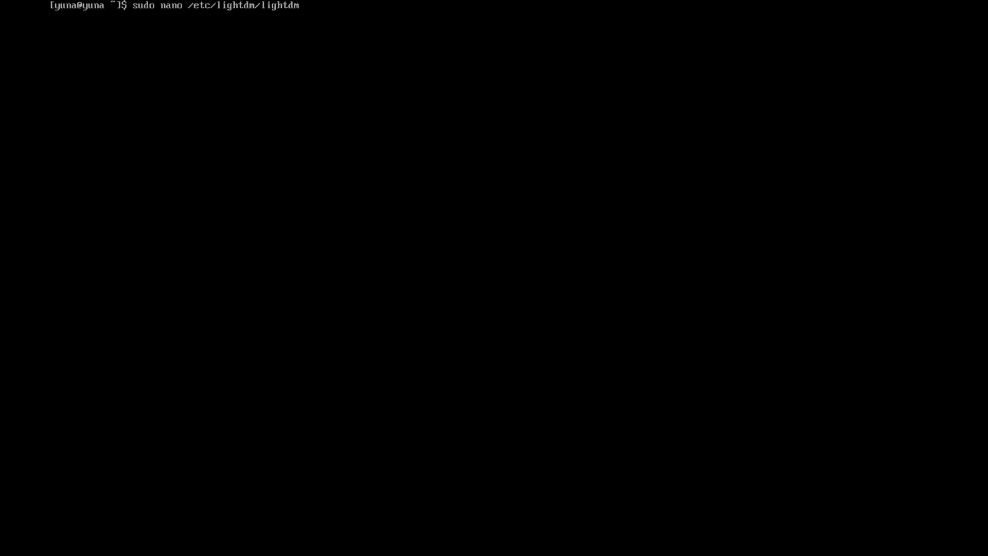
Step: Add greeter-session=lightdm-gtk-greeter under [Seat:*] in /etc/lightdm/lightdm.conf using nano and save
type(".co")
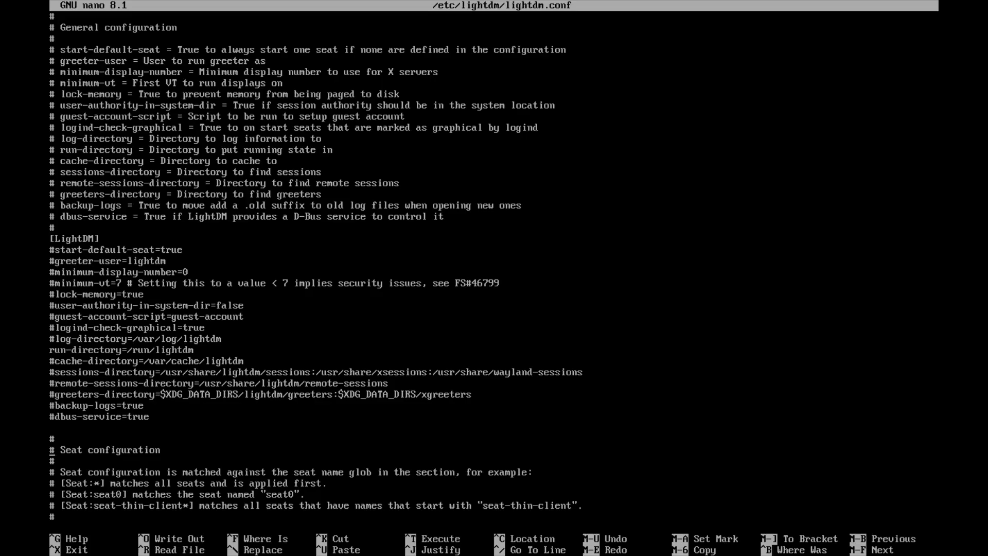
key("Down")
key("Down")
key("Down")
key("Down")
key("Down")
key("Down")
key("Down")
key("Down")
key("Down")
key("Down")
key("Down")
key("Down")
key("Down")
key("Down")
key("Down")
key("Down")
key("Down")
key("Down")
key("Down")
key("Down")
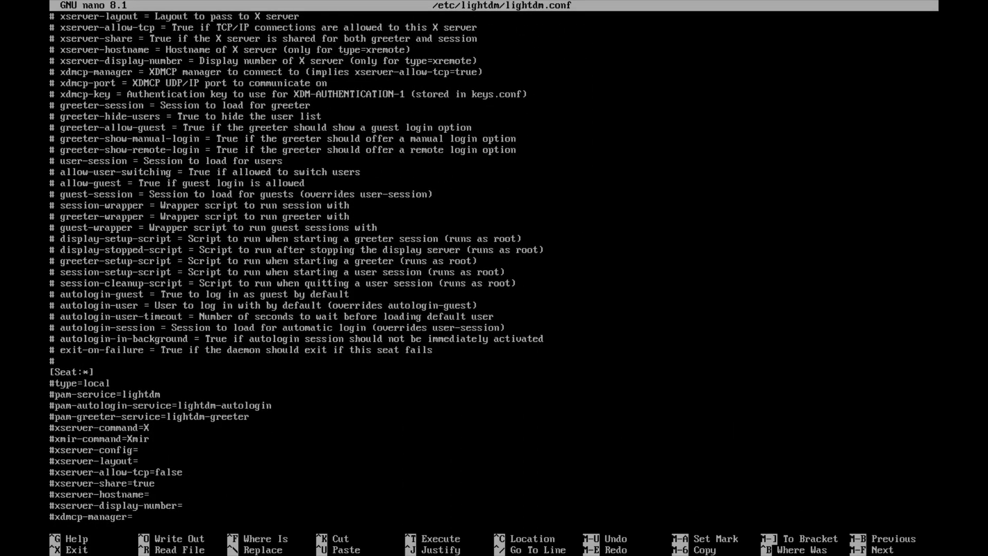
key("Down")
key("Down")
key("Down")
key("Down")
key("Down")
key("Down")
key("Down")
key("Down")
key("Down")
key("Down")
key("Down")
key("Down")
key("Down")
key("Down")
key("Down")
key("Down")
key("Down")
key("Down")
key("Down")
key("Up")
key("Up")
key("Up")
key("Up")
key("Up")
key("Up")
key("Up")
key("Up")
key("Up")
key("Up")
key("Up")
key("Up")
key("Up")
key("Up")
key("Up")
key("Up")
key("Up")
key("Up")
key("Up")
key("Up")
key("Return")
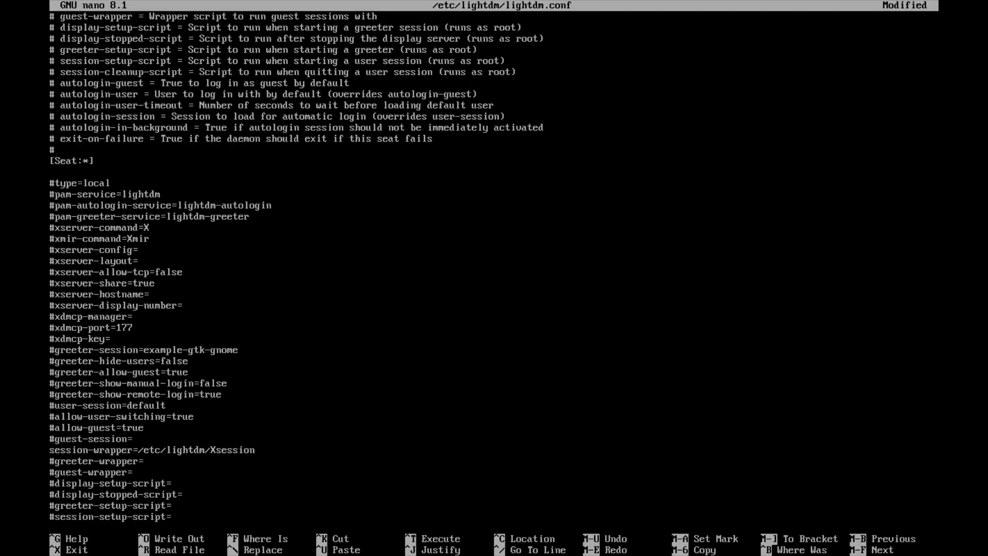
type("greeter-session-=lightdm-")
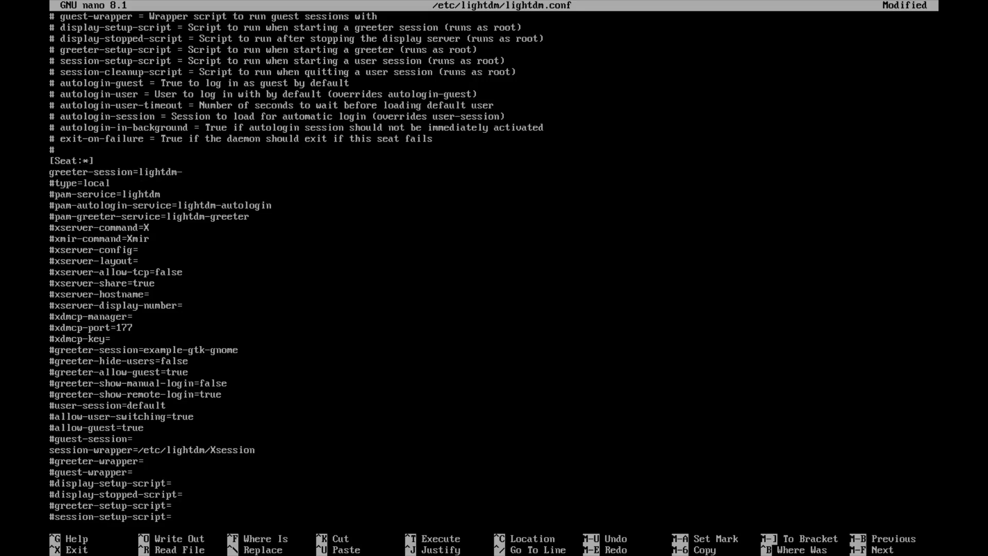
type("gtk-greeter")
key("ctrl+o")
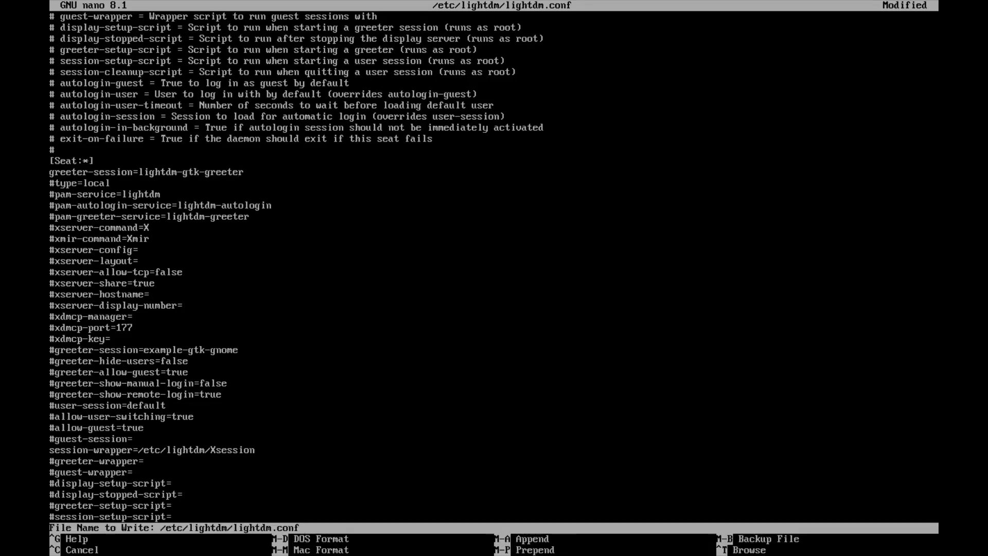
key("Return")
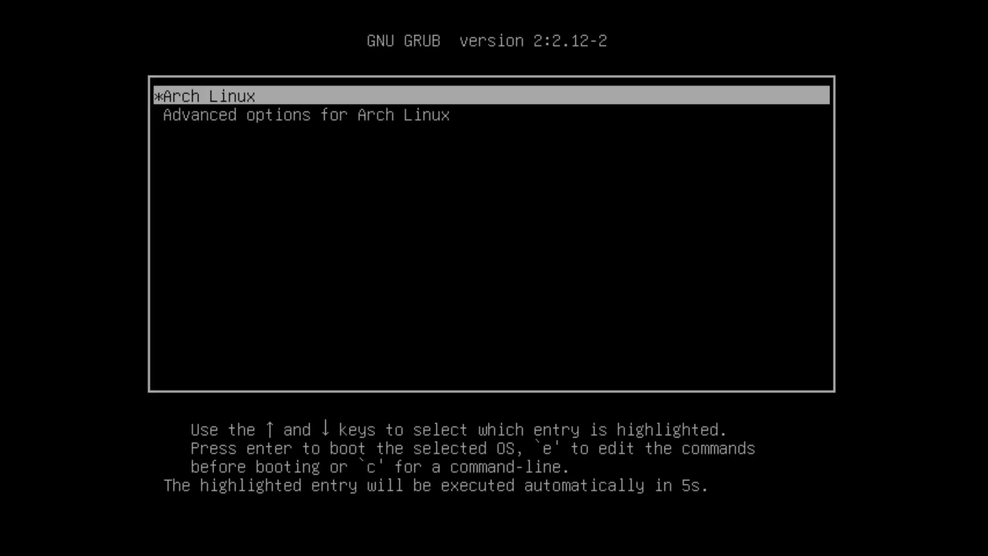
Step: Boot Arch Linux from GRUB, pick the COSMIC session in LightDM and log in
key("Return")
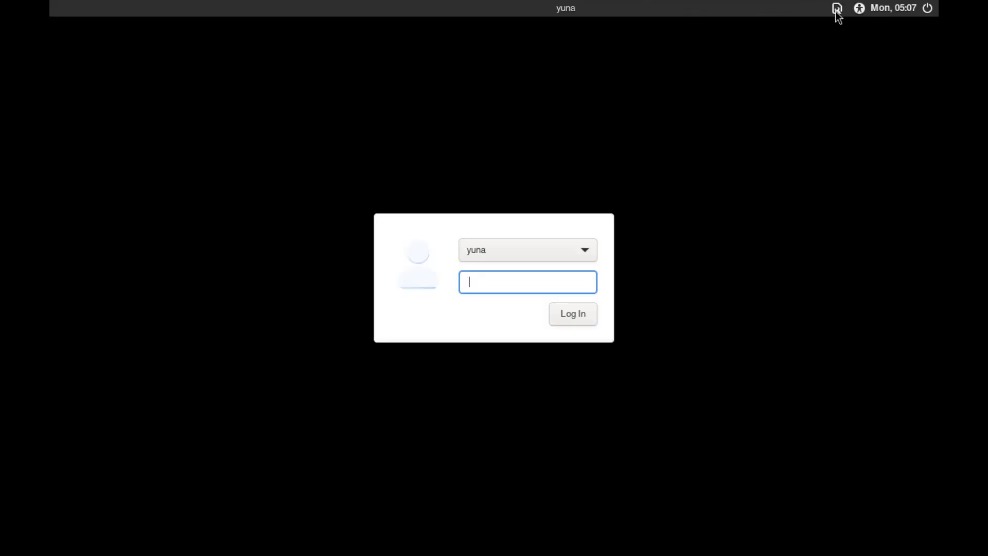
left_click(837, 9)
left_click(834, 91)
type("yuna")
key("Return")
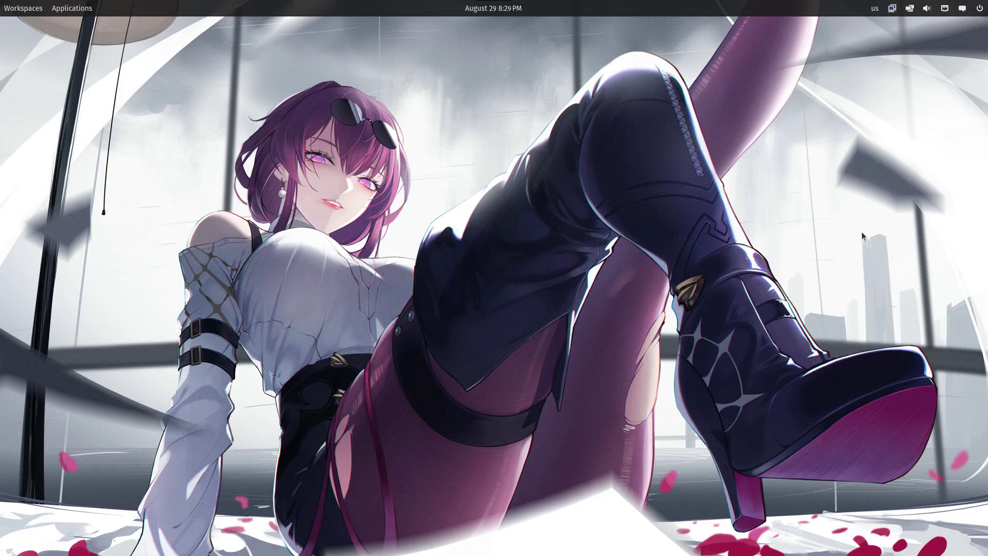
Step: Toggle the Workspaces overview to review both workspaces, then open the Applications library
left_click(3, 5)
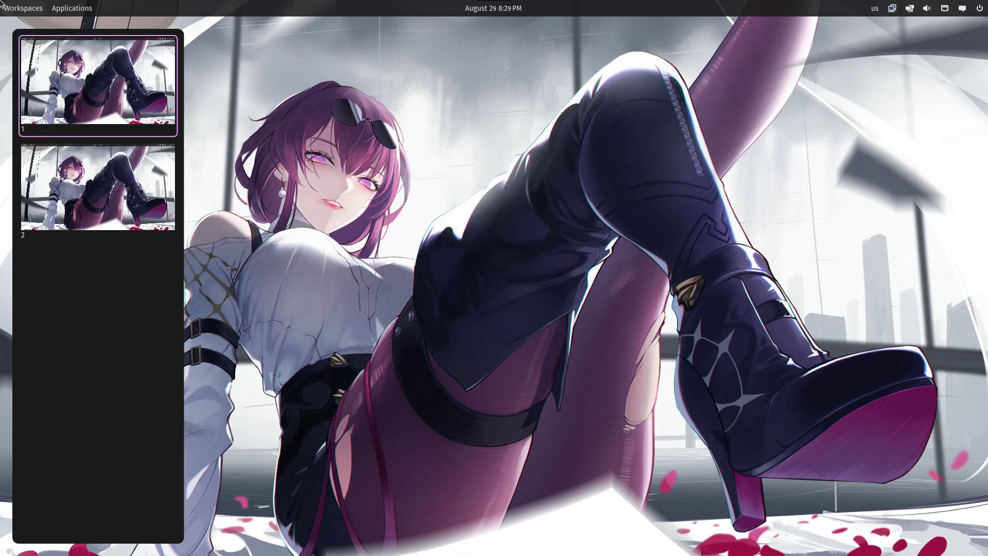
left_click(2, 4)
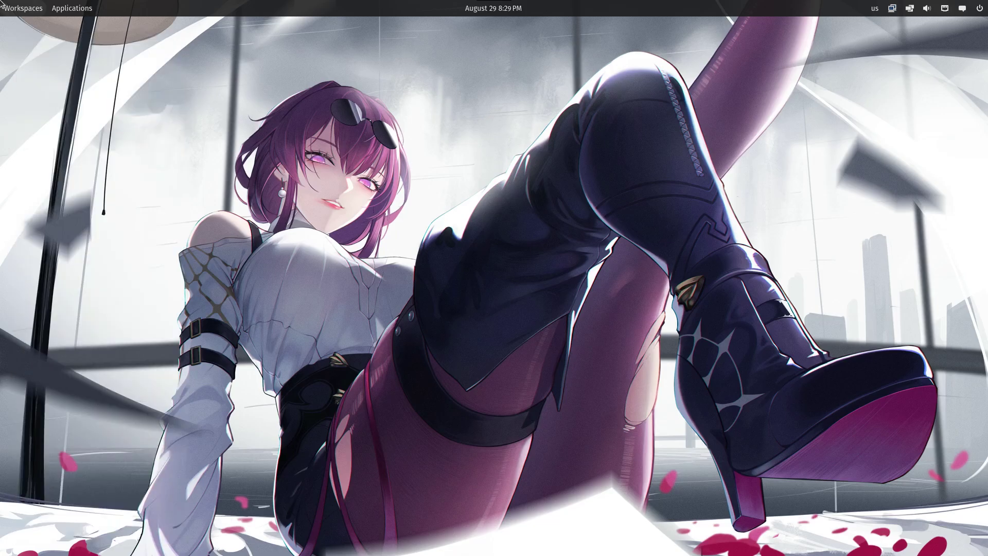
key("super")
key("Escape")
left_click(2, 4)
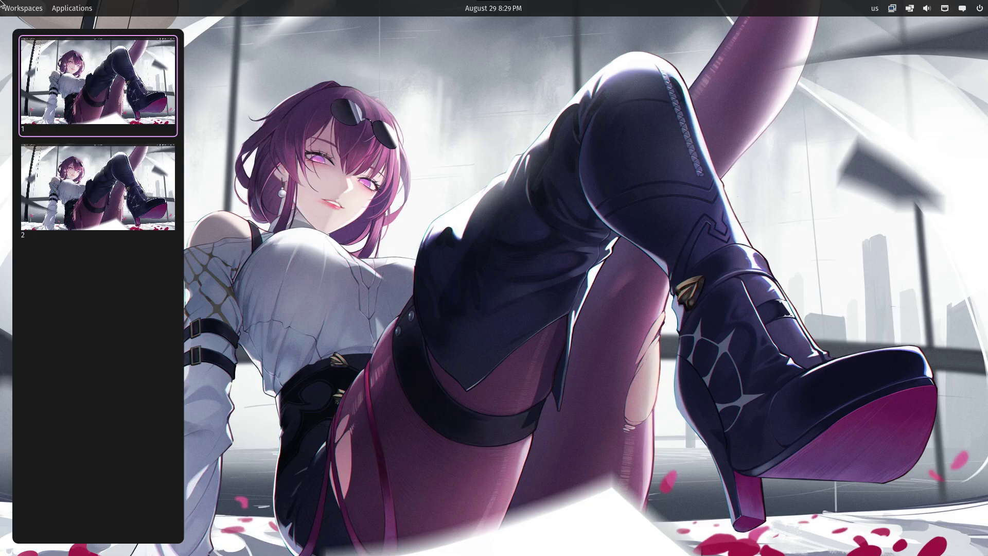
left_click(3, 5)
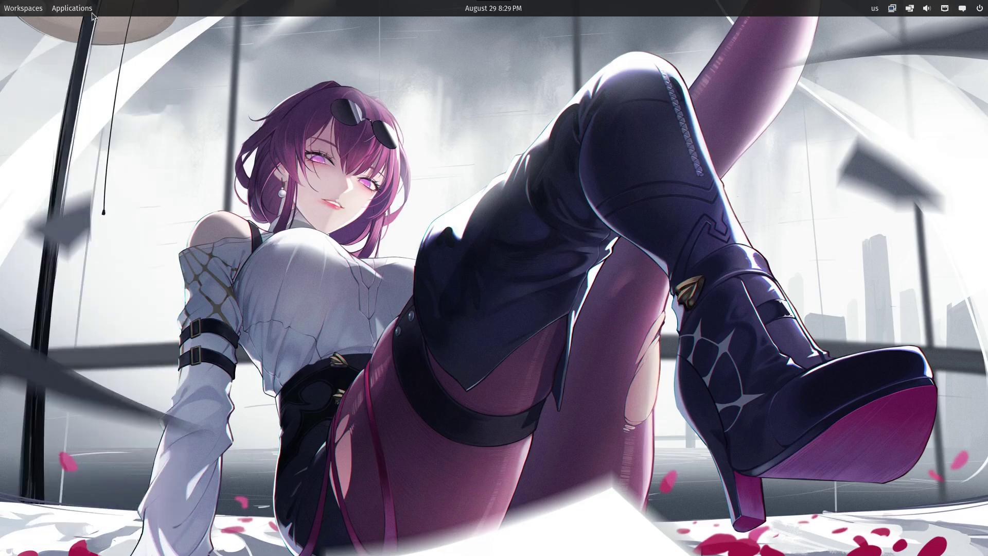
left_click(66, 8)
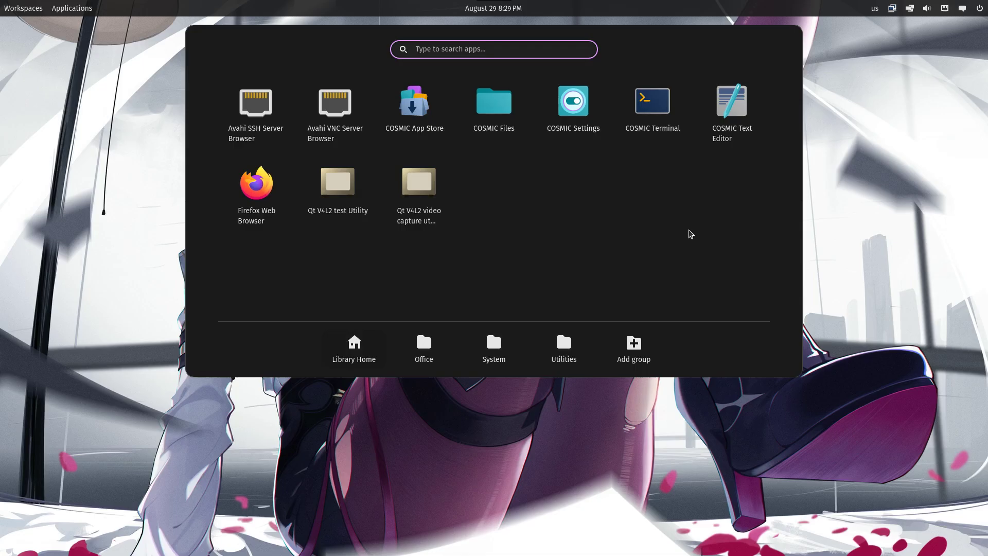
Step: Look through the calendar (advanced to October 2024), keyboard layout, network and tiling panel menus
key("Escape")
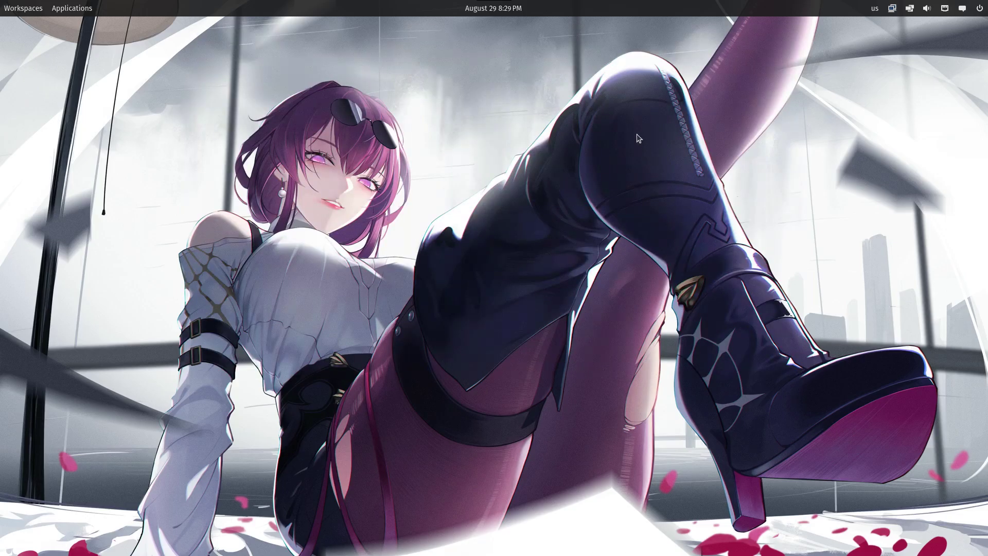
left_click(501, 5)
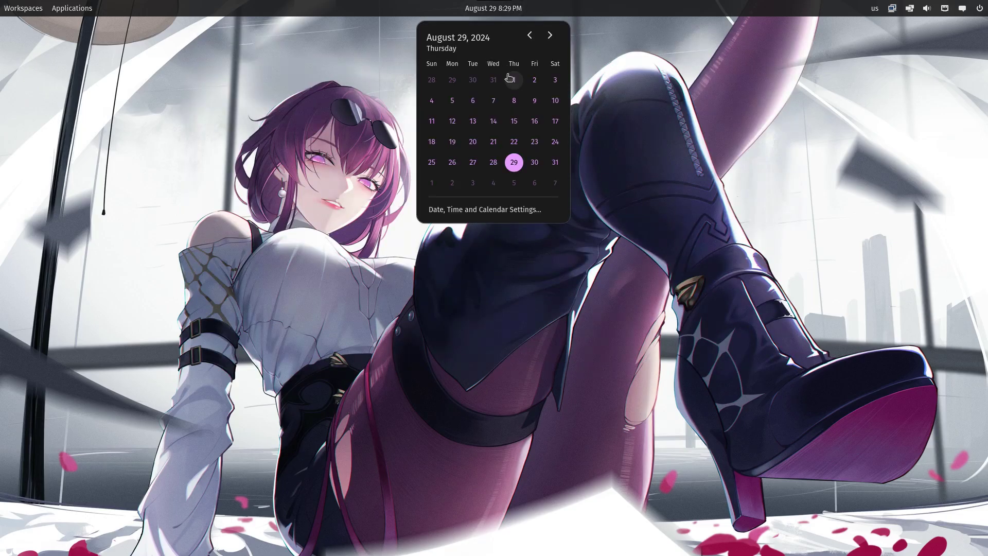
double_click(550, 35)
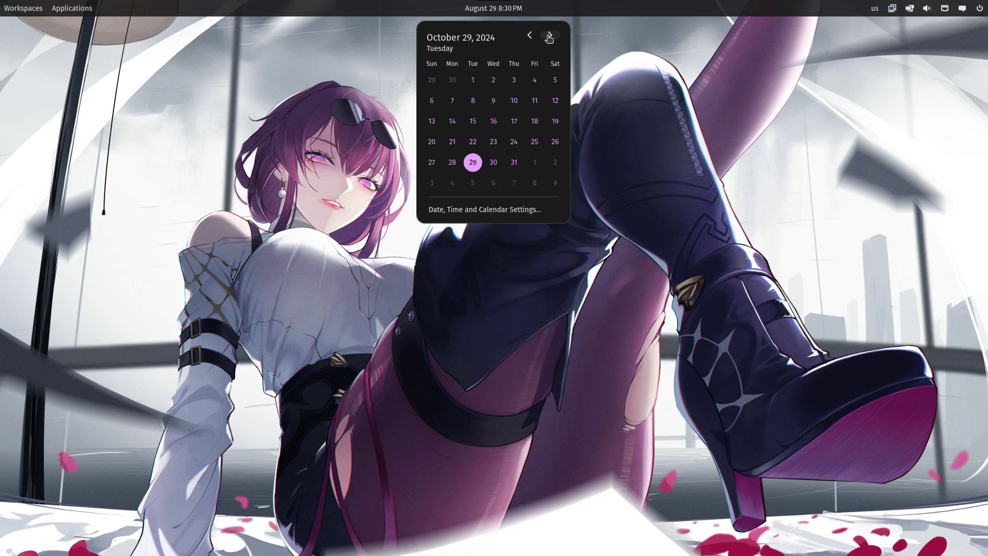
left_click(639, 129)
left_click(870, 8)
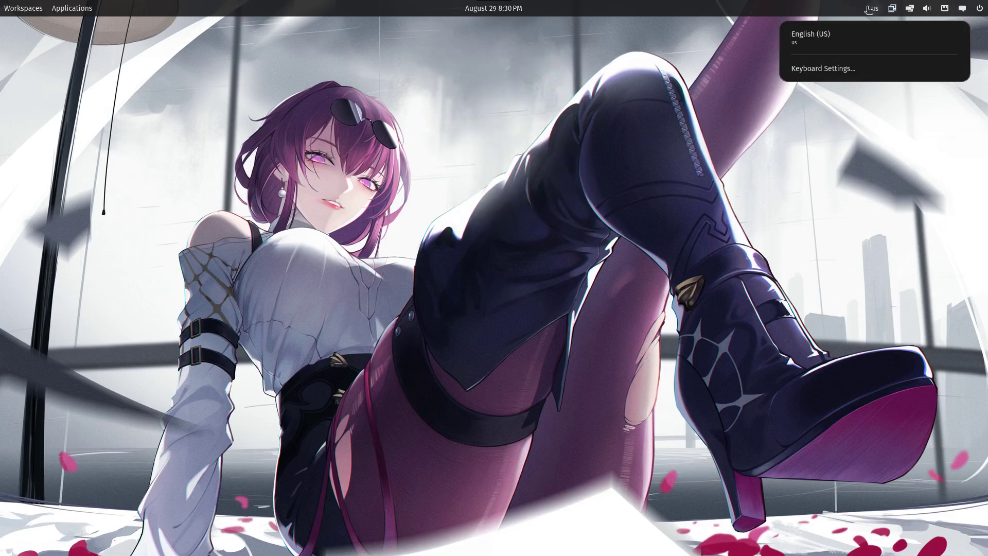
left_click(869, 9)
left_click(893, 8)
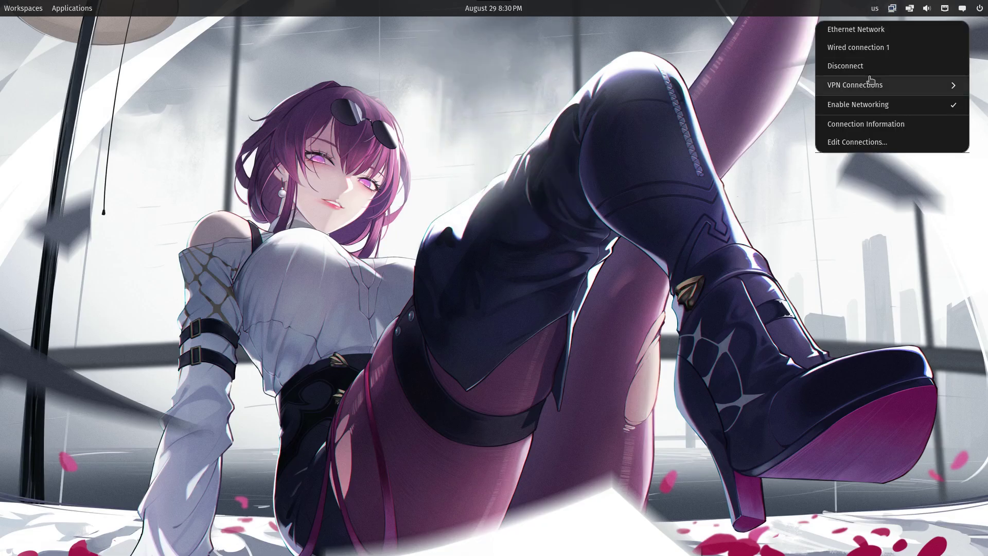
left_click(910, 9)
left_click(909, 10)
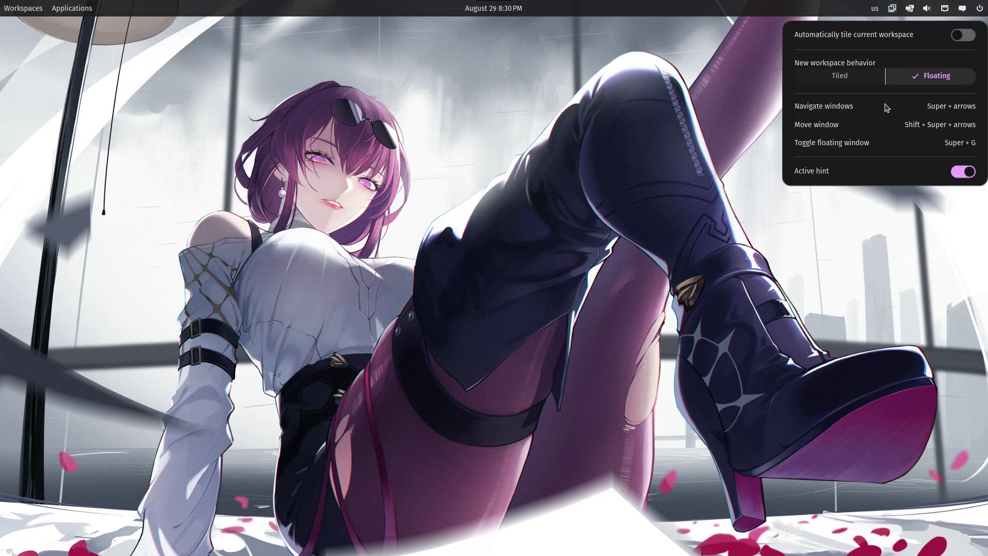
left_click(826, 239)
Step: Launch Firefox and then COSMIC Terminal from the launcher search
key("super")
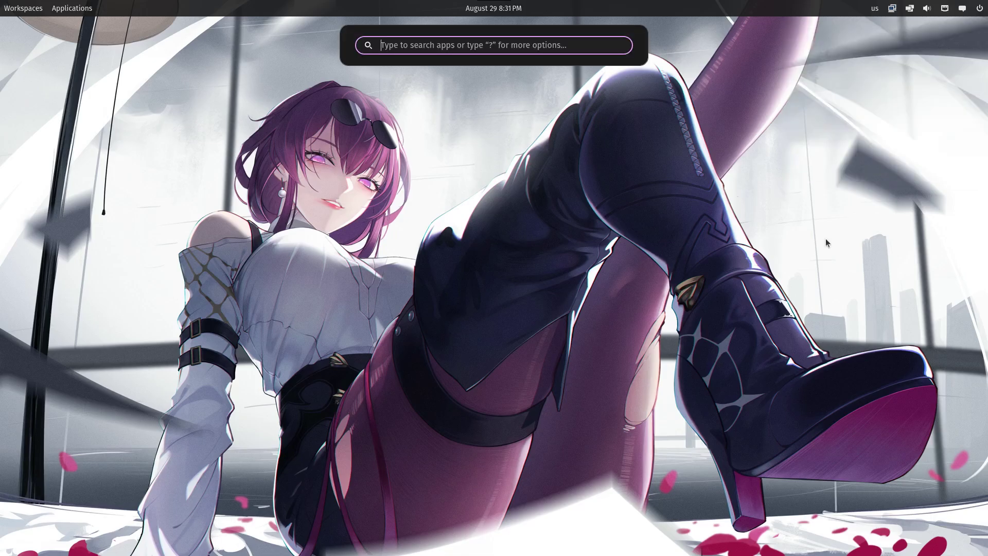
type("firef")
key("Return")
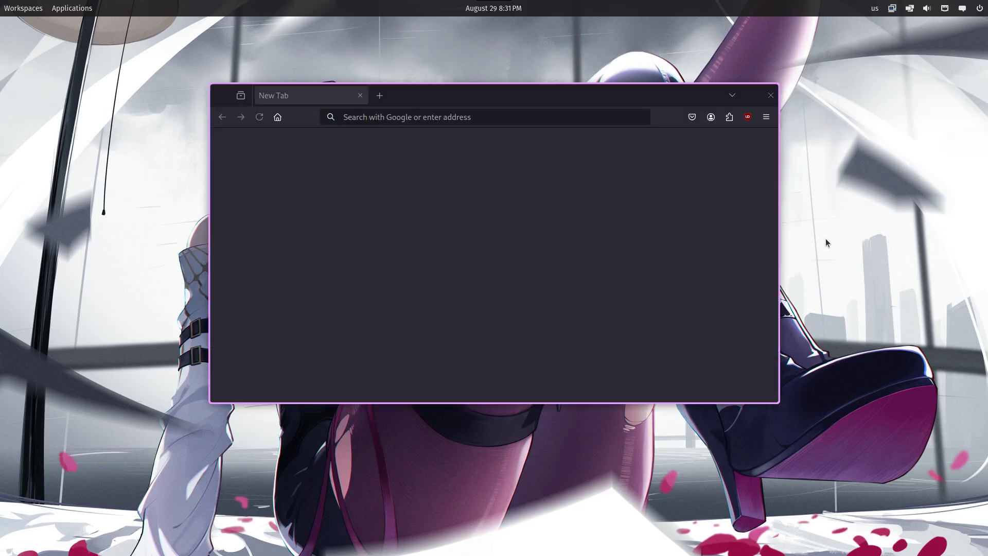
key("super")
type("termina")
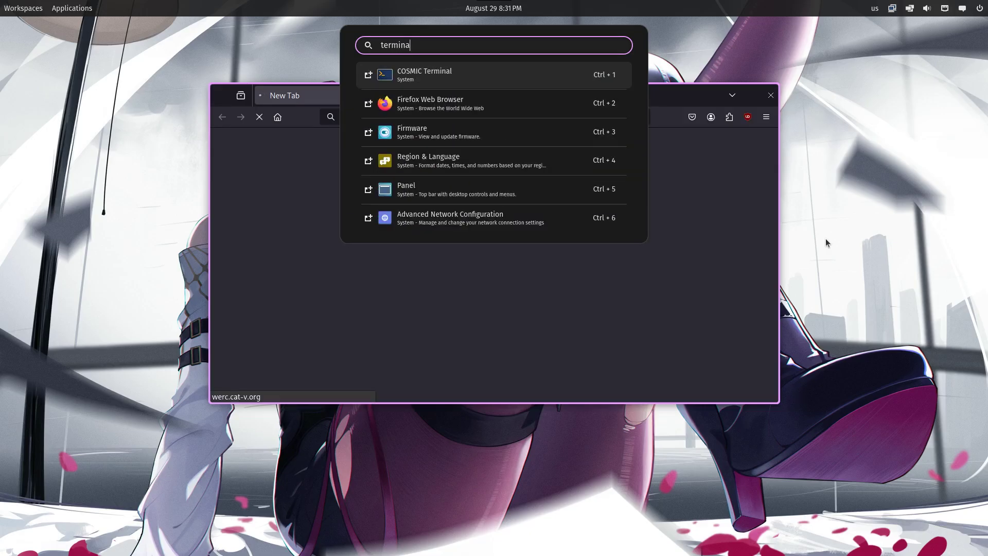
key("Return")
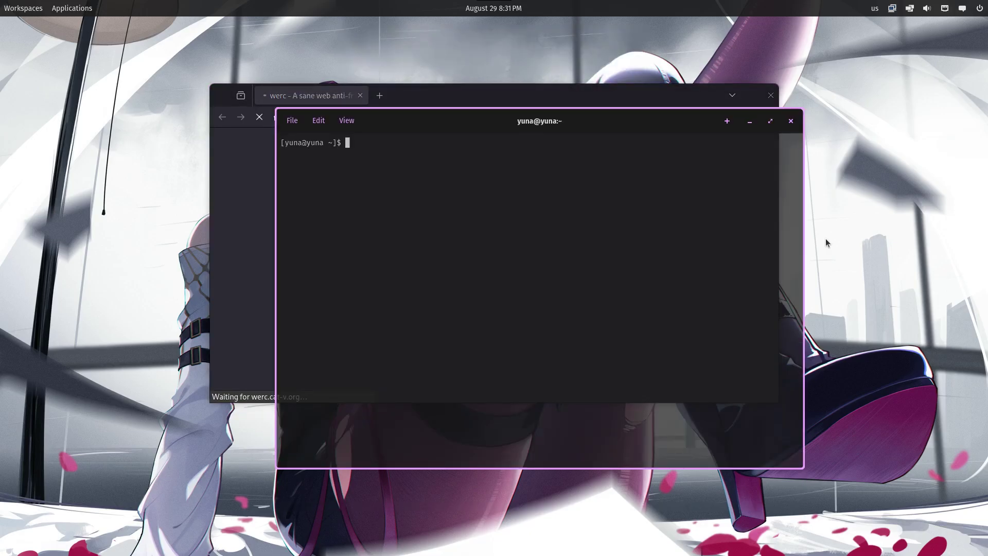
Step: Switch between the Firefox and terminal windows and close them with Super+Q
key("super")
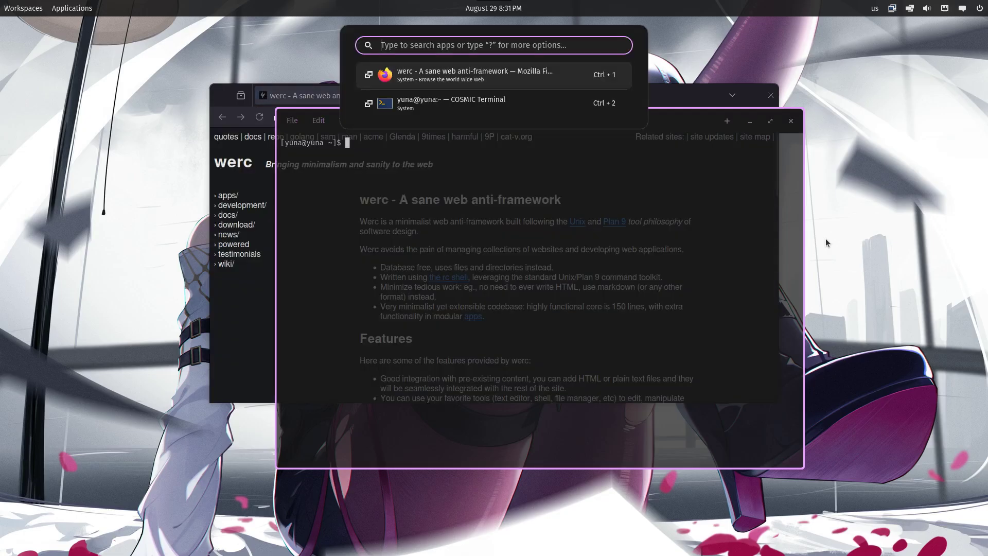
key("Return")
key("super")
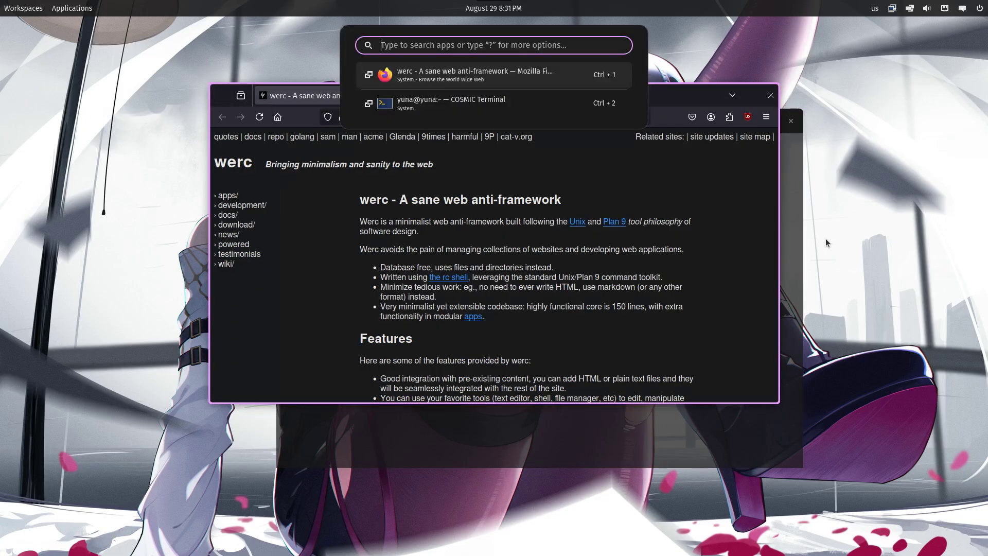
key("Down")
key("Return")
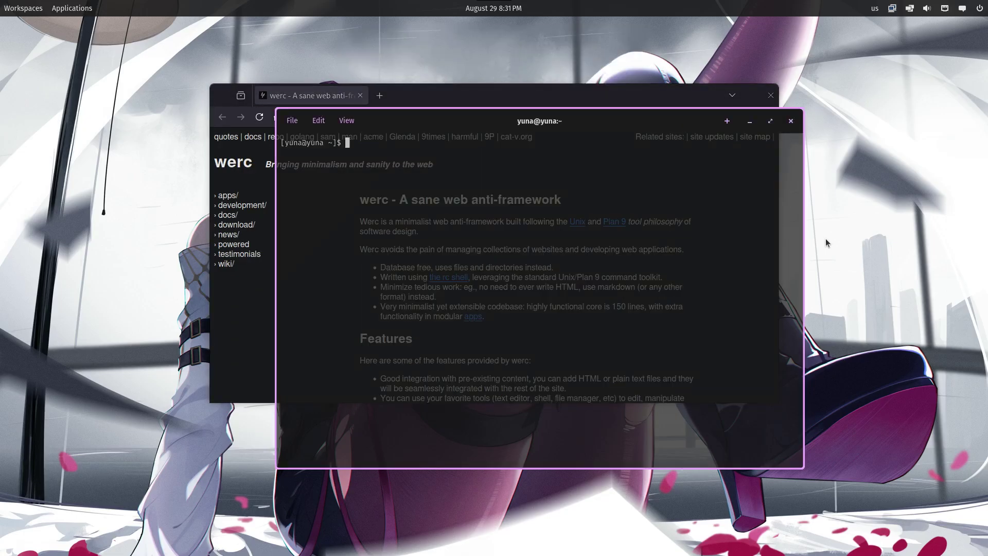
key("super+q")
key("super+q")
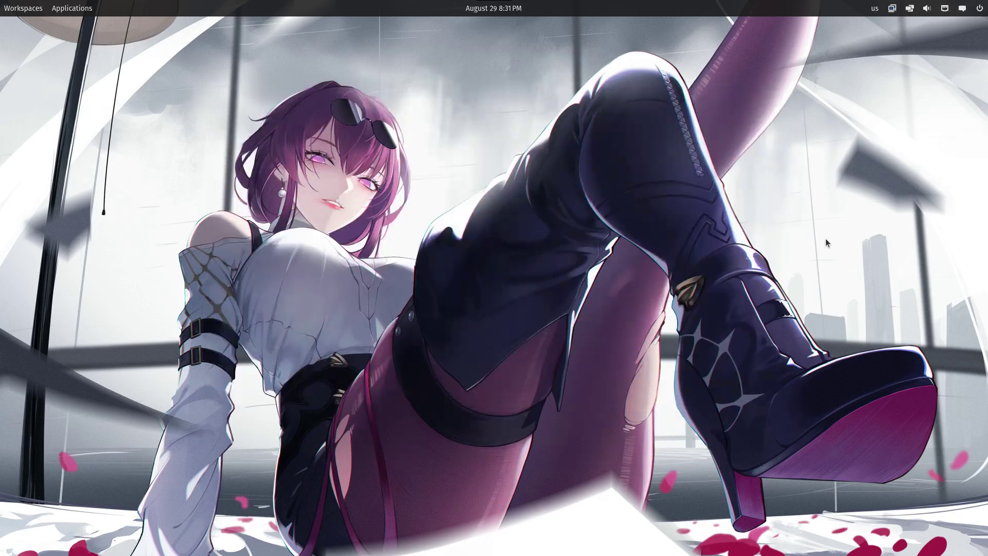
Step: Launch COSMIC Settings by searching 'setti' in the launcher
key("super")
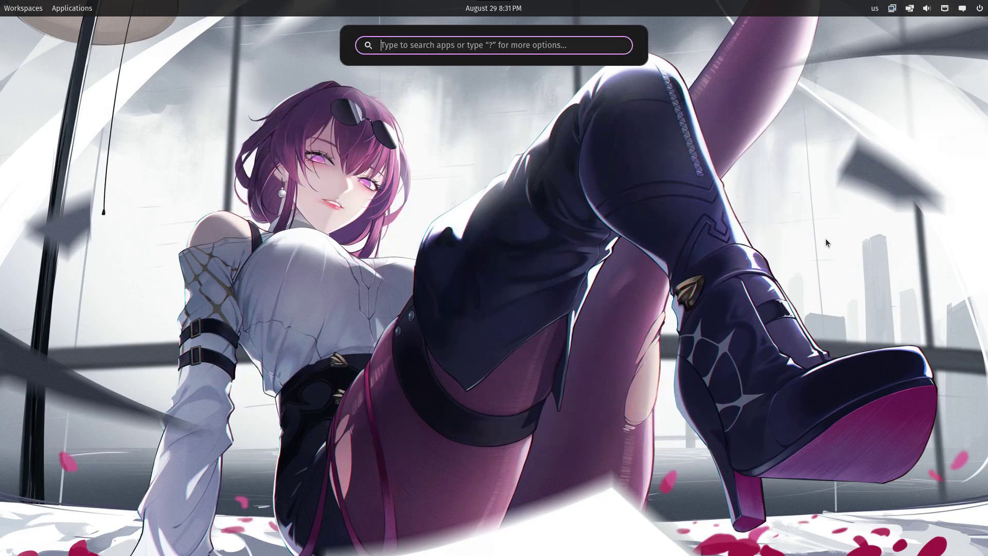
type("setti")
key("Return")
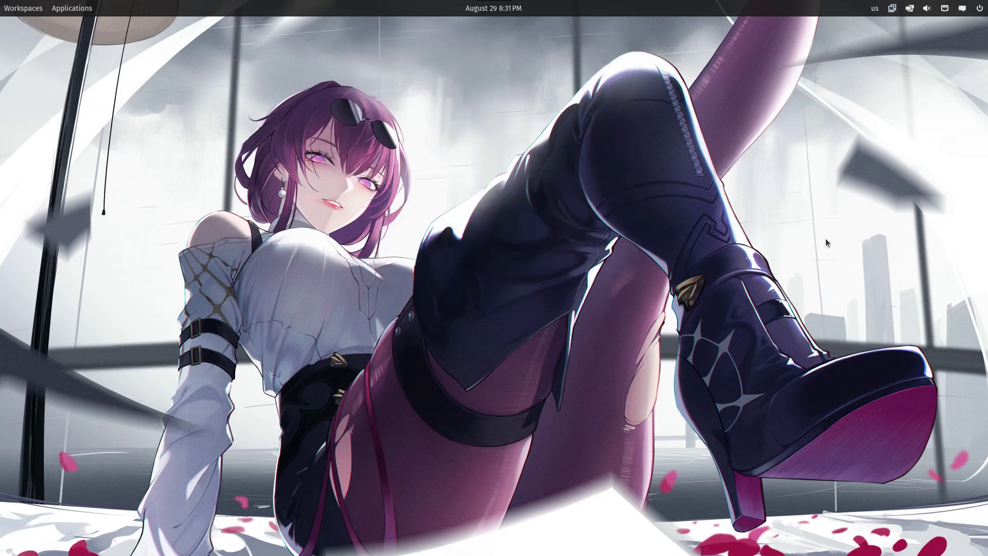
Step: Open Desktop > Wallpaper and toggle 'Same wallpaper on all displays' off and back on
left_click(332, 117)
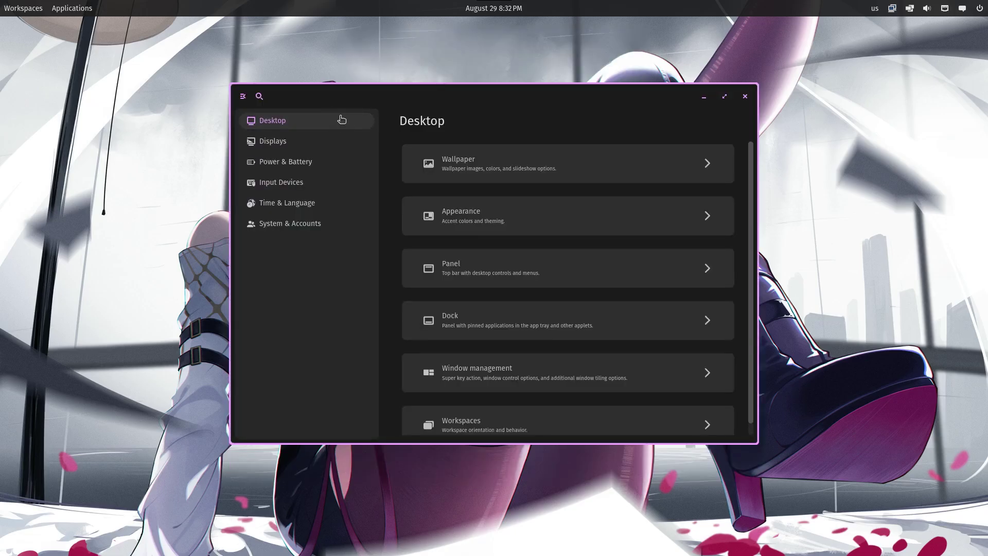
left_click(490, 150)
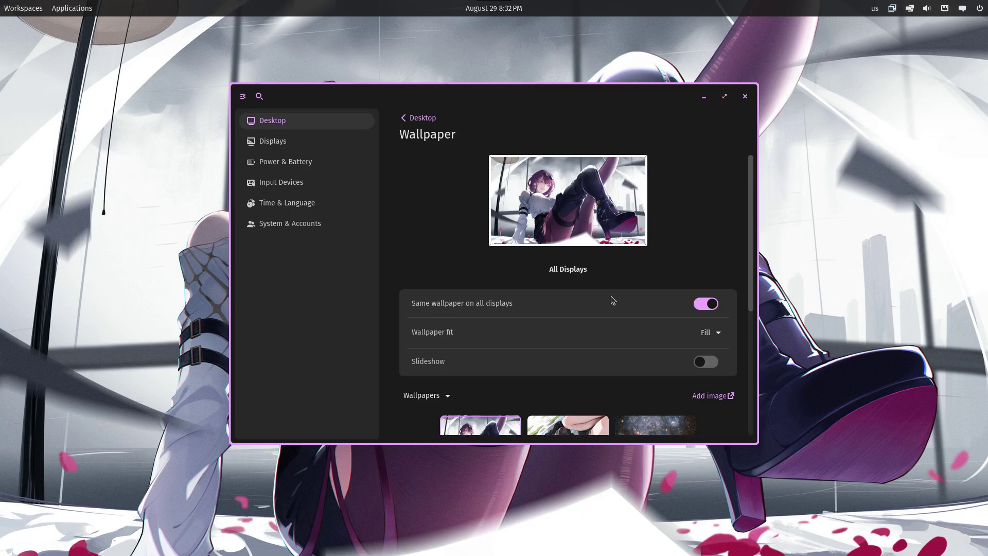
left_click(706, 303)
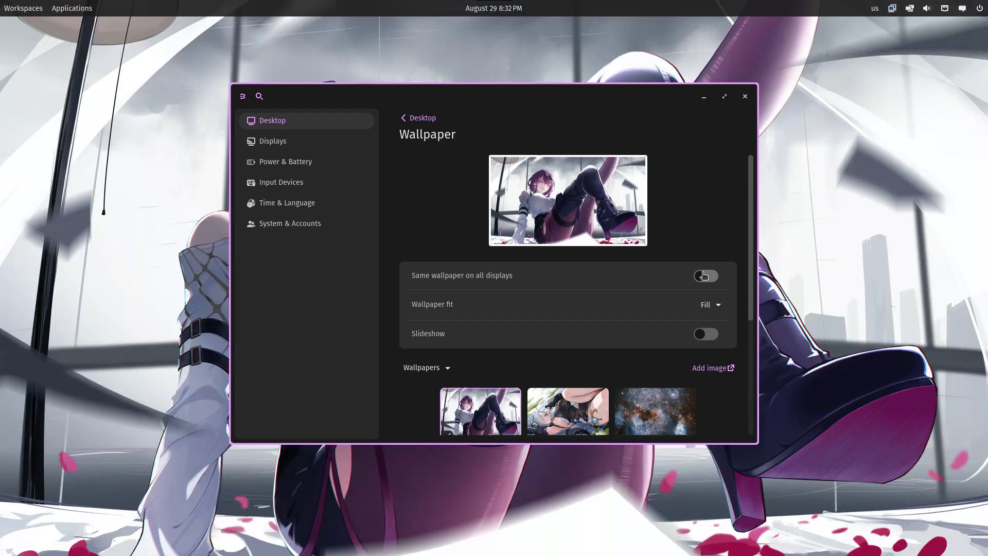
left_click(704, 277)
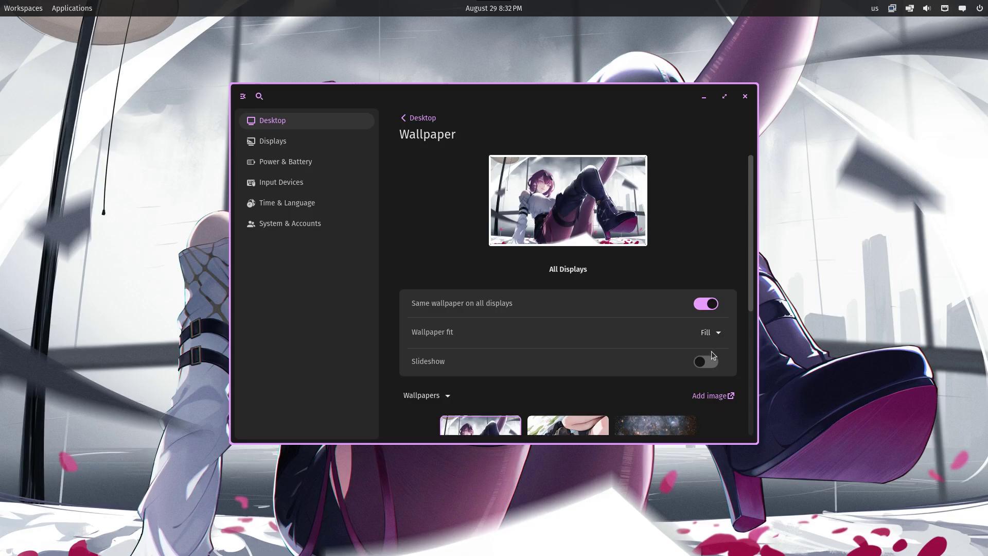
Step: In Appearance, try light mode, then keep the dark theme with a purple accent color
left_click(418, 117)
left_click(515, 206)
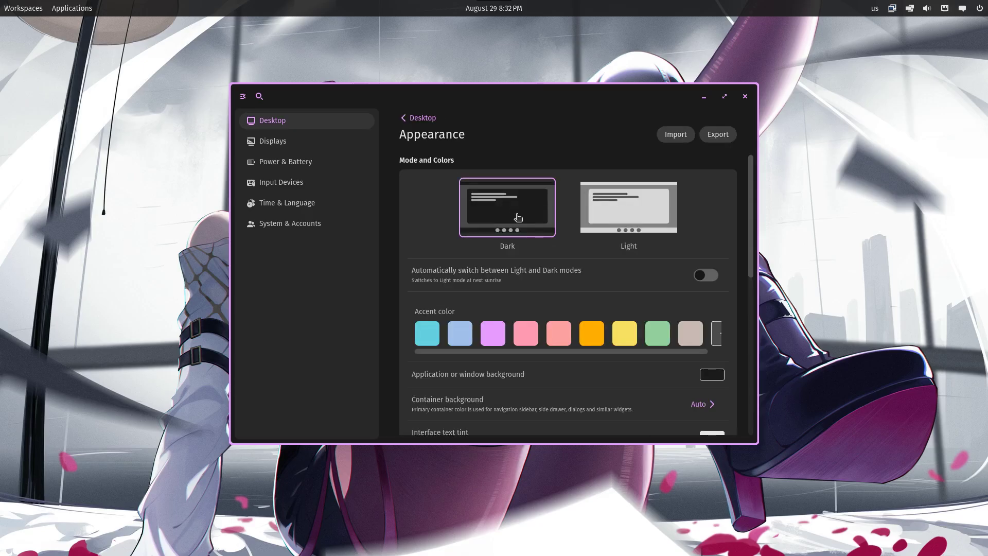
left_click(586, 227)
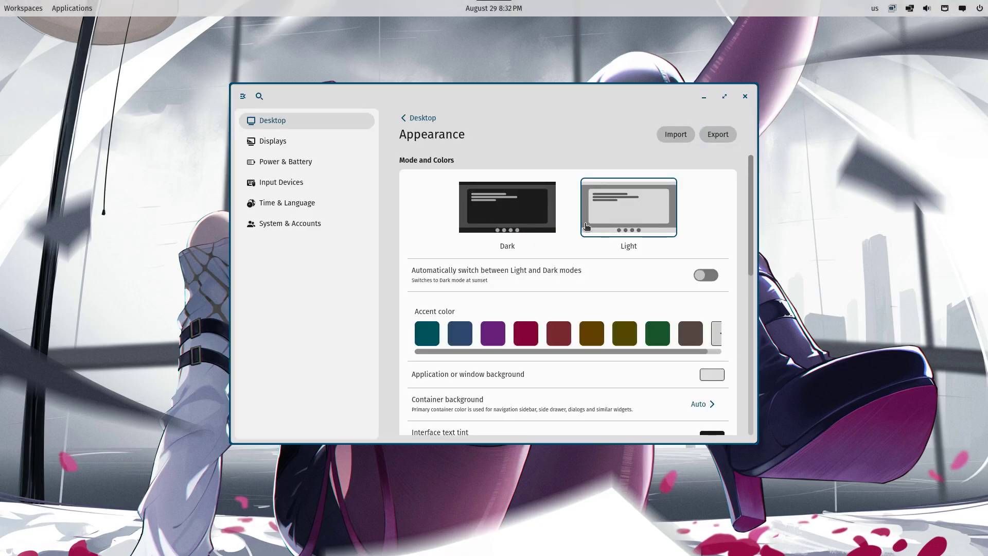
left_click(508, 217)
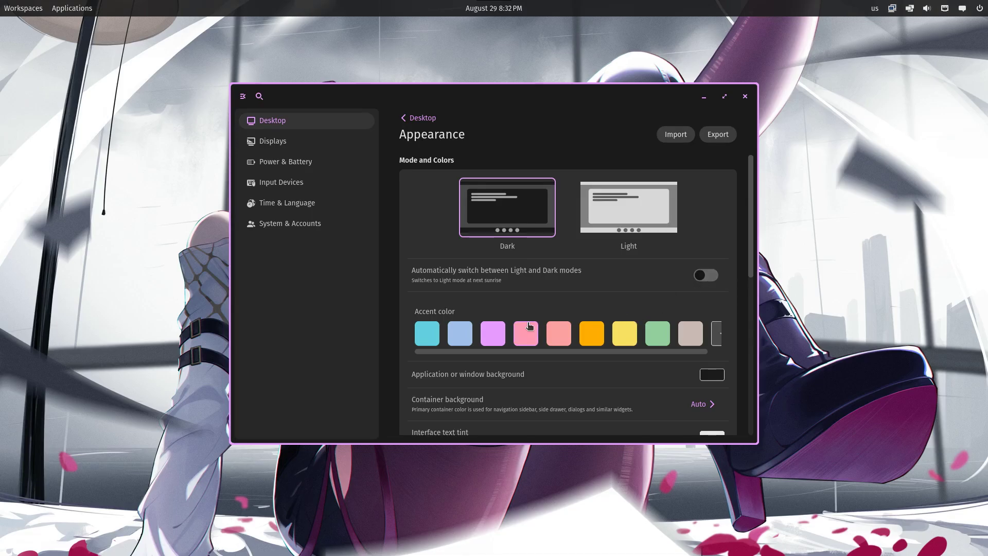
left_click(459, 336)
left_click(492, 336)
Step: Try the Slightly round and Square interface styles, then return to Round
scroll(647, 375, "down", 2)
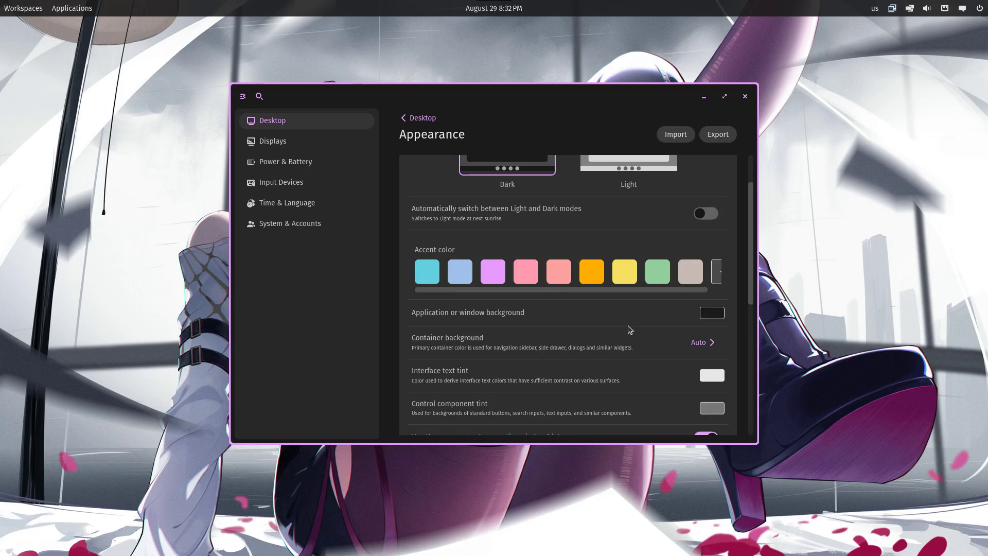
scroll(628, 325, "down", 2)
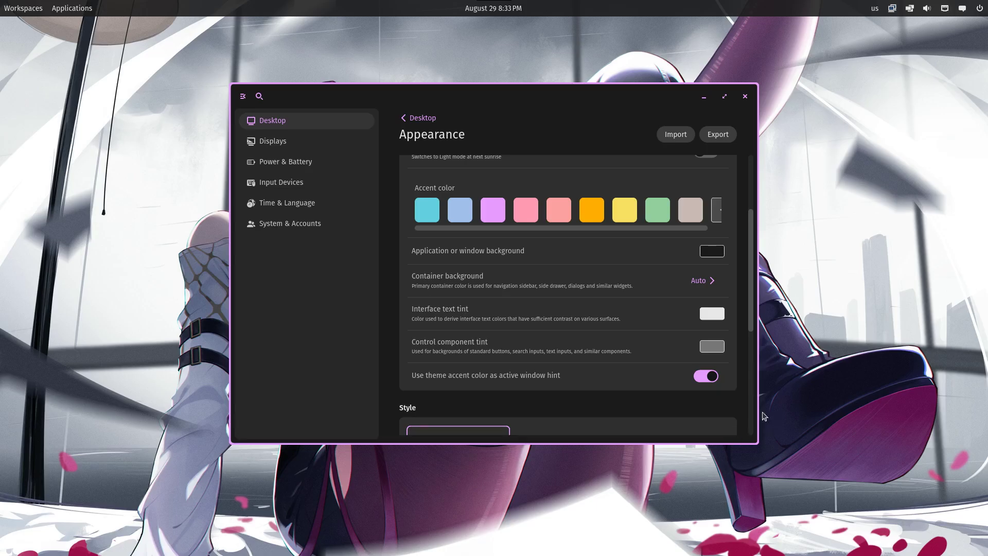
scroll(710, 409, "down", 6)
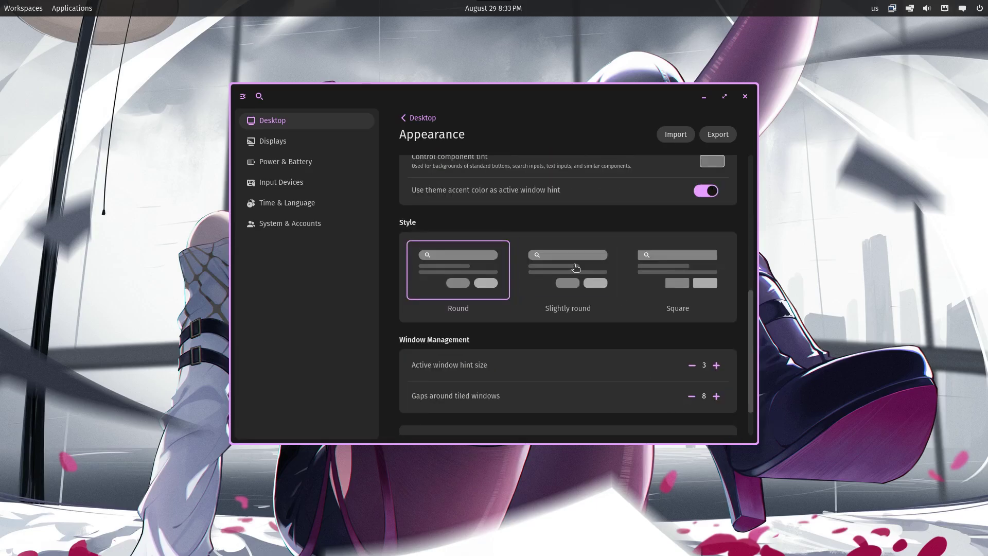
left_click(576, 268)
left_click(659, 270)
left_click(504, 273)
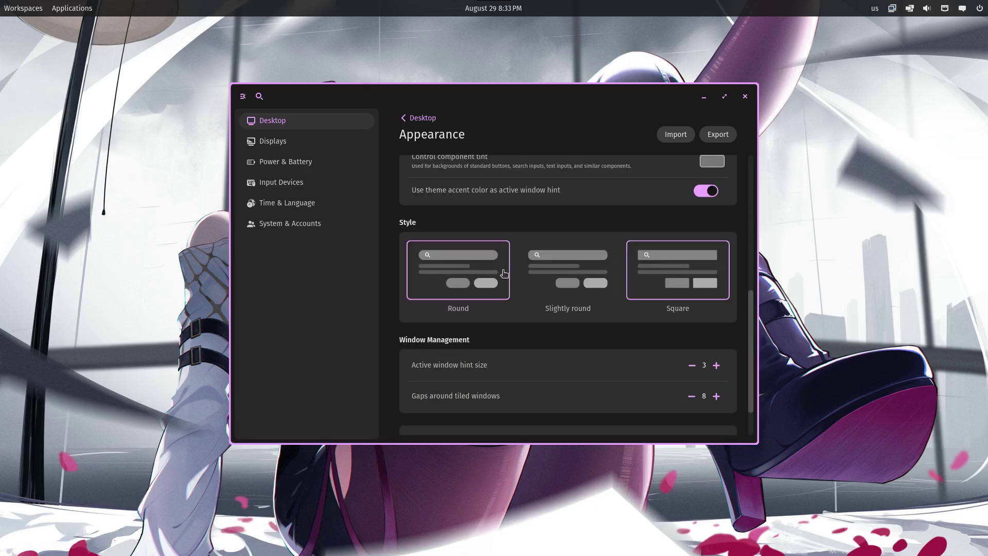
left_click(475, 274)
Step: Set the active window hint size to 2
scroll(476, 278, "down", 2)
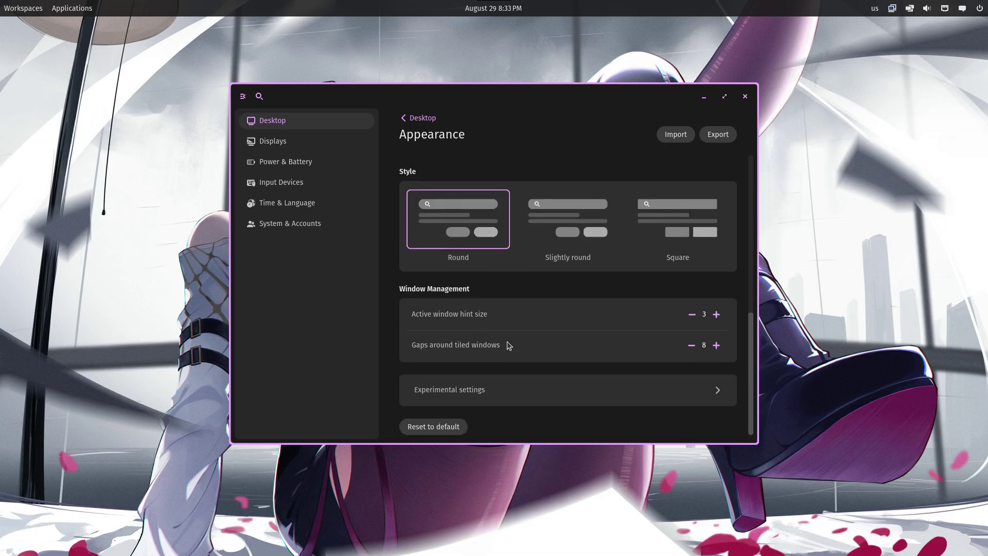
left_click(691, 315)
left_click(692, 314)
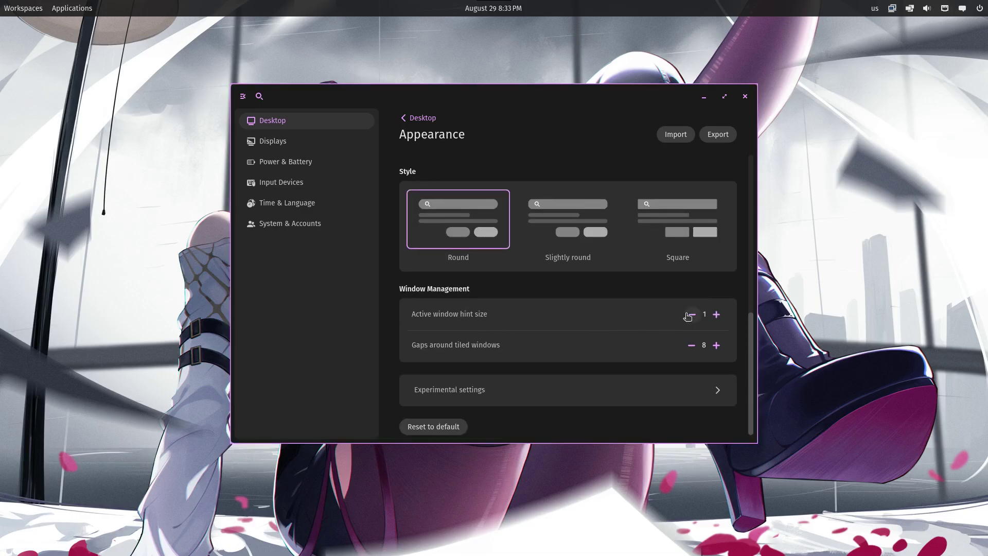
left_click(717, 314)
scroll(635, 346, "up", 3)
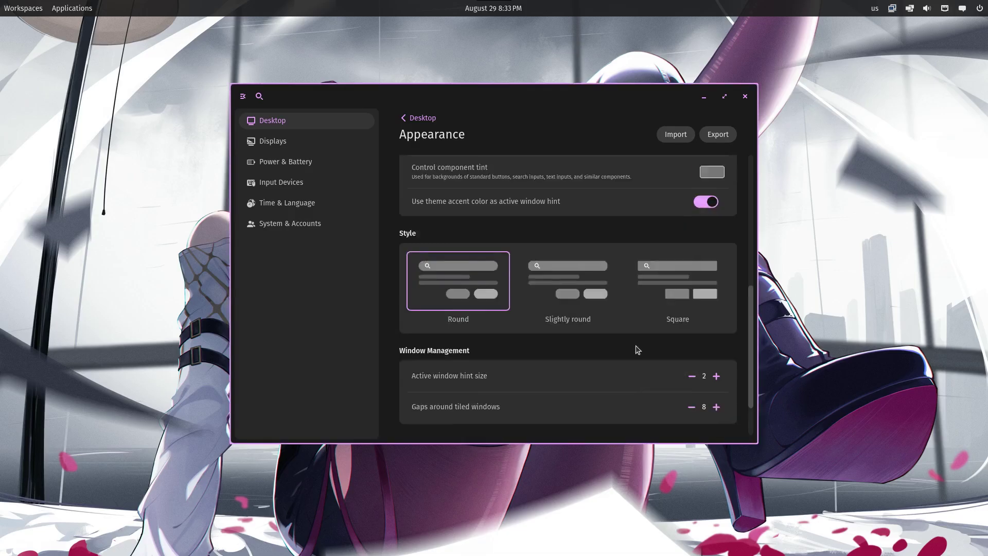
scroll(635, 346, "down", 3)
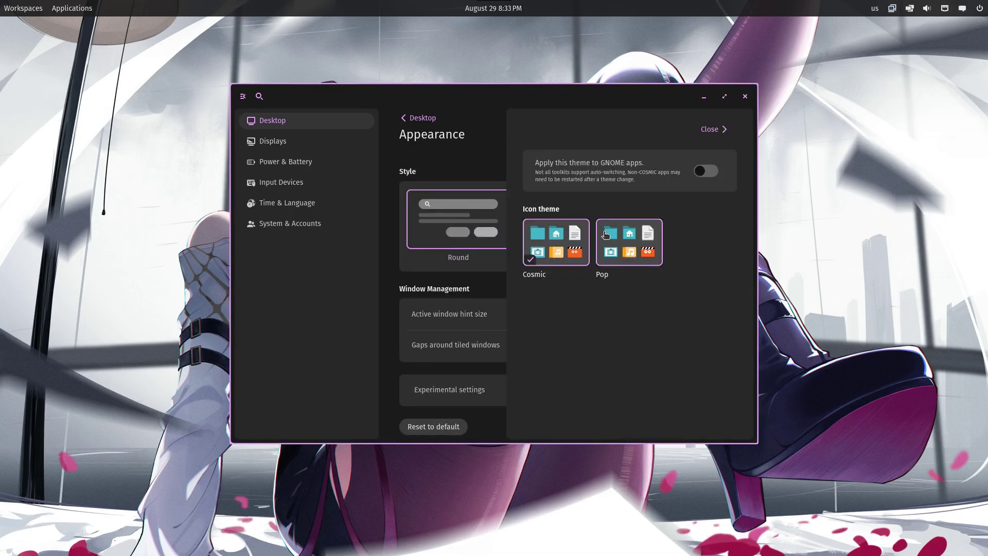
Step: In Panel settings, toggle auto-hide, keep the panel at Top, and adjust its size and opacity
left_click(707, 127)
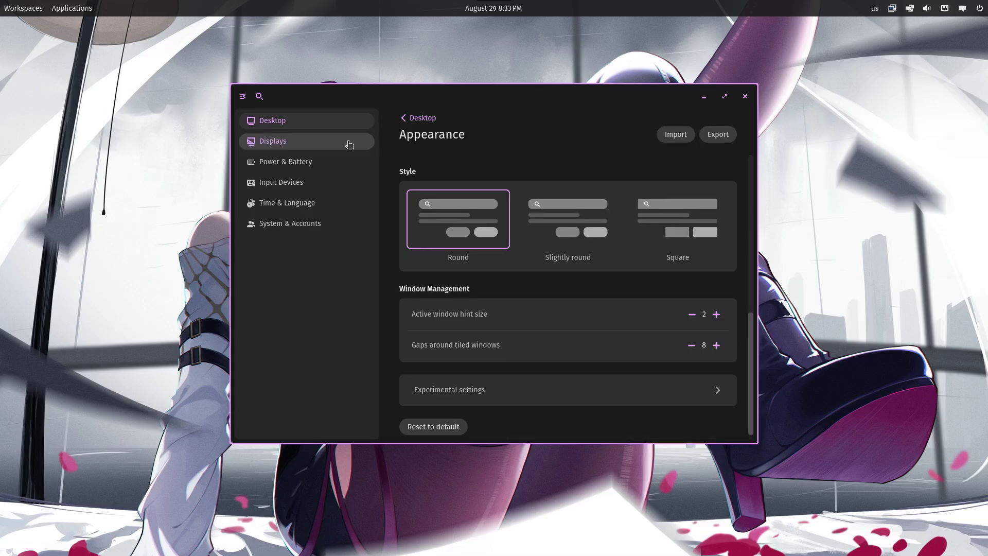
left_click(402, 119)
left_click(445, 259)
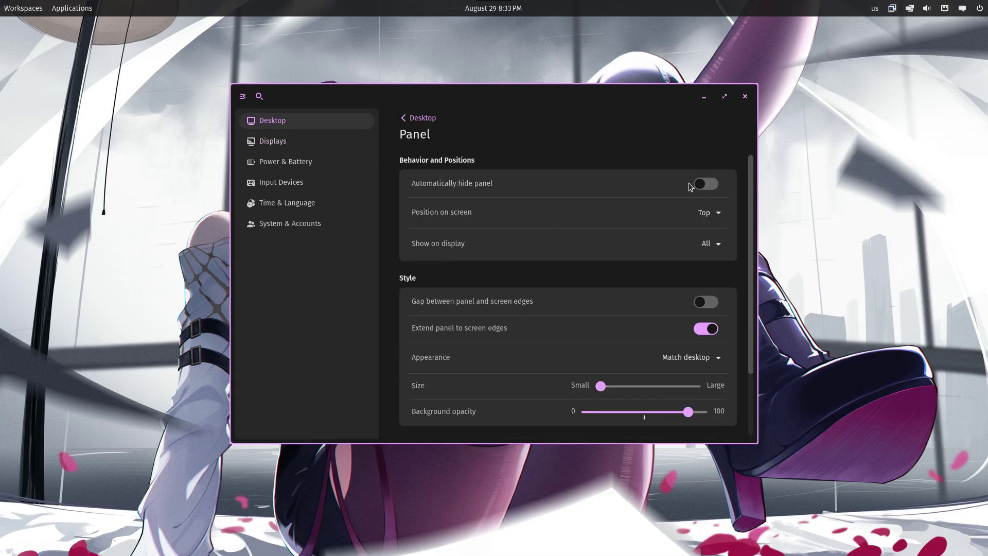
left_click(706, 184)
left_click(706, 184)
left_click(709, 217)
left_click(709, 222)
scroll(702, 243, "down", 3)
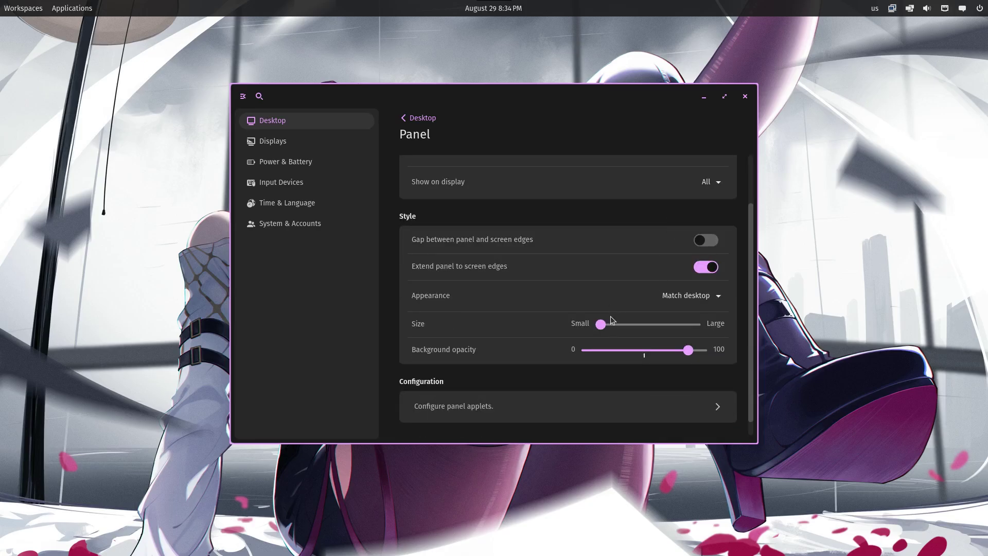
mouse_move(601, 323)
left_mouse_down()
mouse_move(624, 323)
mouse_move(601, 324)
left_mouse_up()
mouse_move(688, 350)
left_mouse_down()
mouse_move(633, 350)
mouse_move(694, 349)
left_mouse_up()
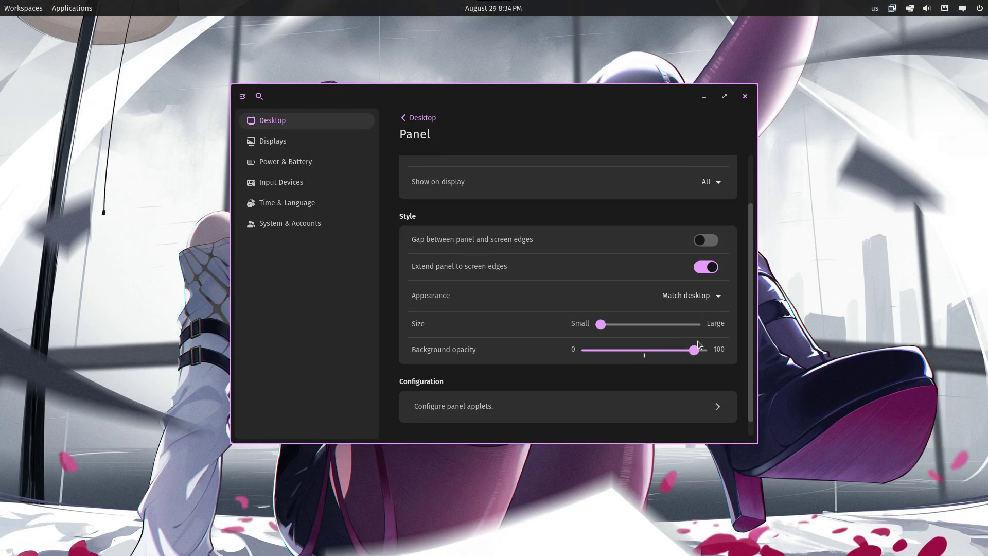
scroll(696, 346, "down", 1)
Step: Add the Numbered Workspaces applet from the panel applet configuration
left_click(696, 399)
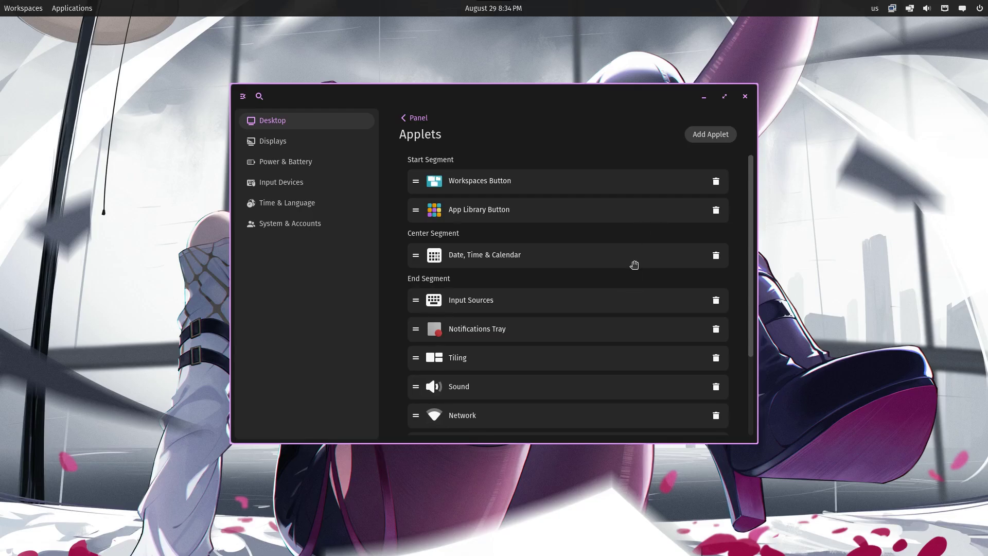
scroll(634, 265, "down", 3)
scroll(635, 265, "down", 1)
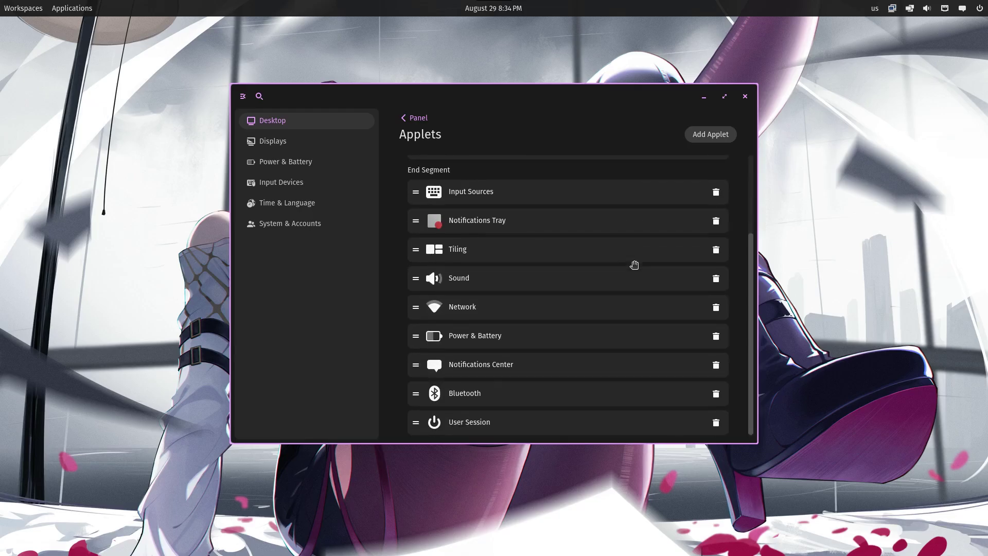
scroll(669, 217, "up", 5)
left_click(713, 135)
left_click(696, 252)
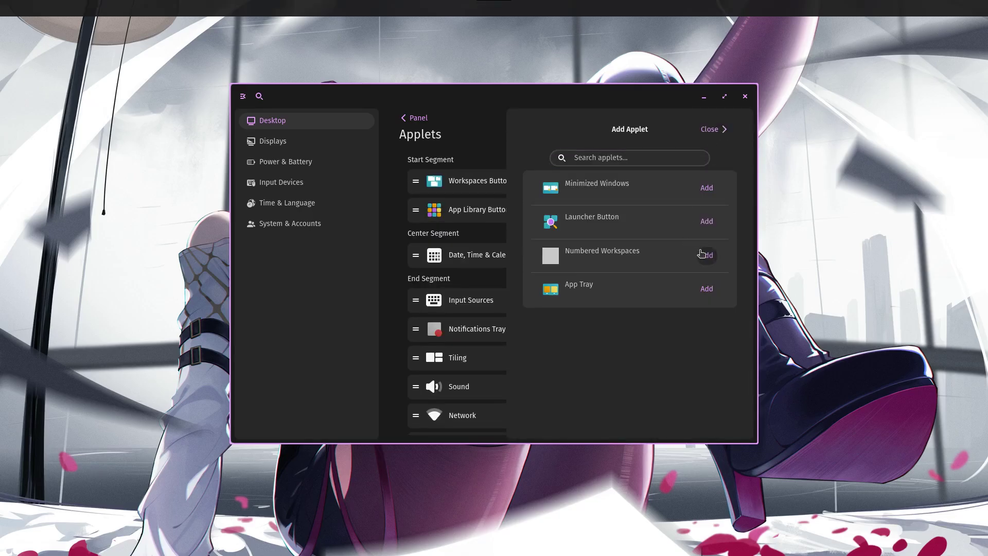
Step: Open the dock settings, enable the dock and make it smaller
key("Escape")
left_click(479, 321)
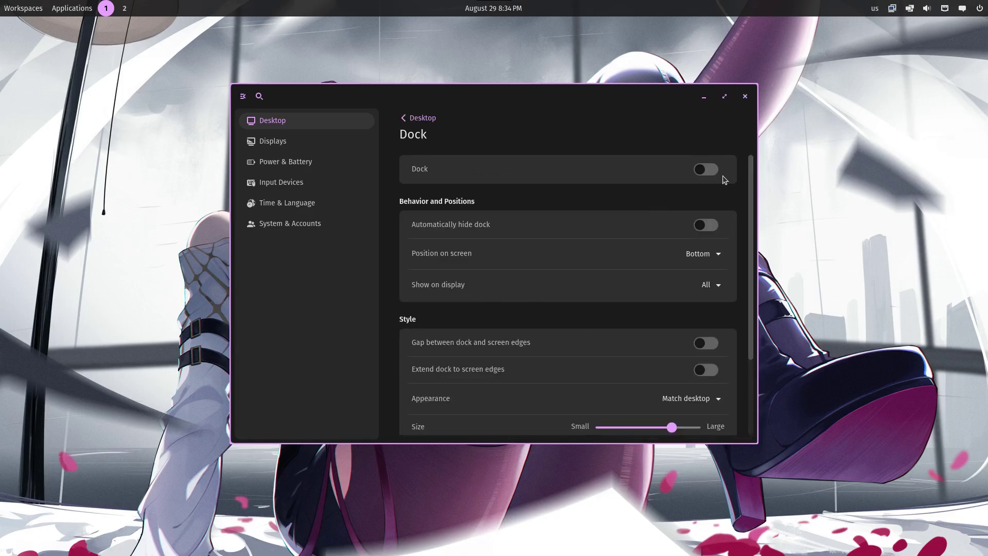
left_click(707, 170)
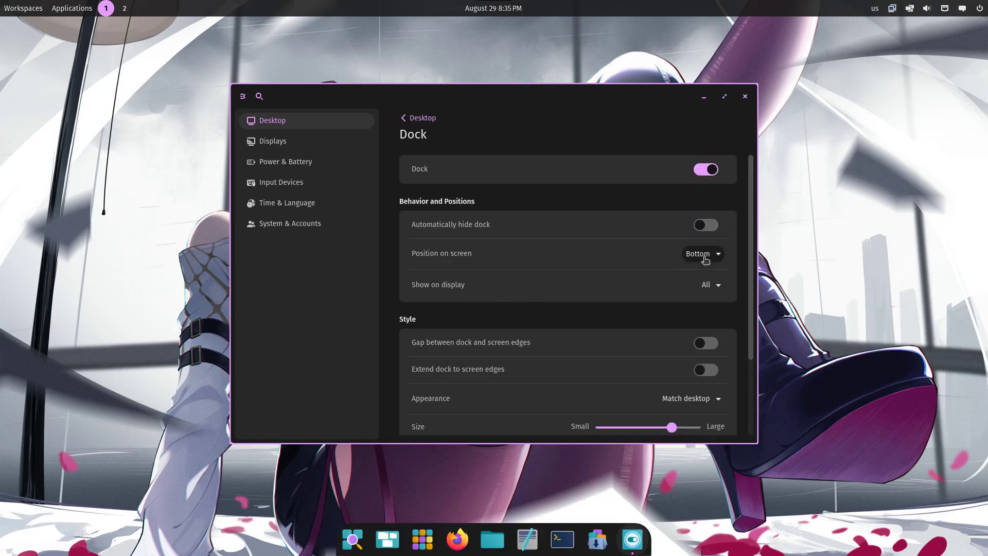
scroll(704, 282, "down", 3)
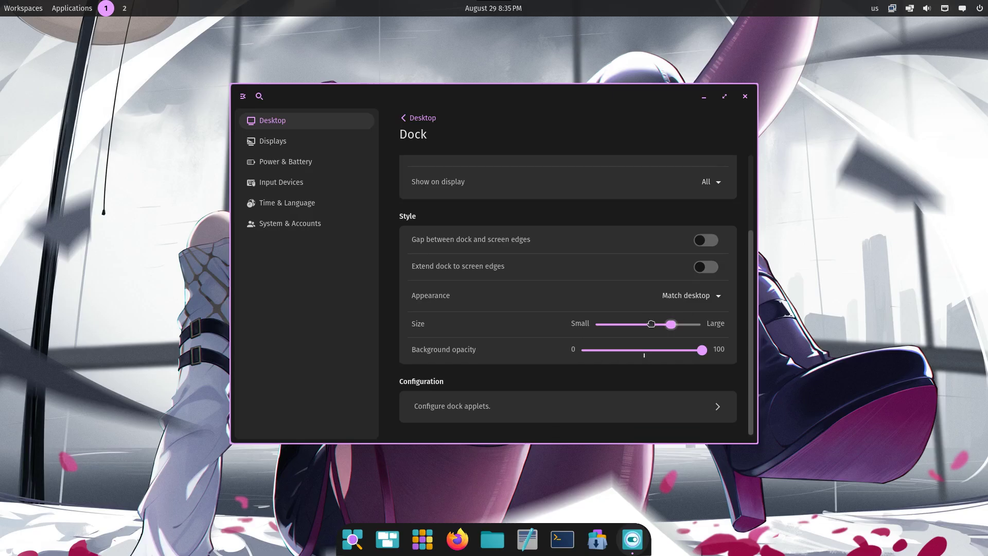
left_click(650, 324)
Step: Browse the dock applets without adding any, switch the dock off, and return to Desktop
left_click(639, 407)
left_click(710, 134)
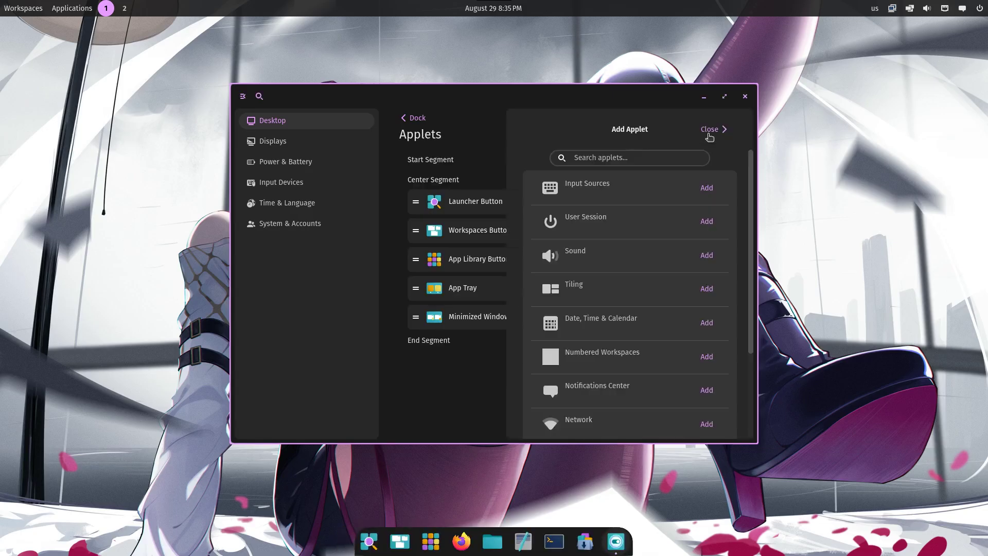
left_click(717, 127)
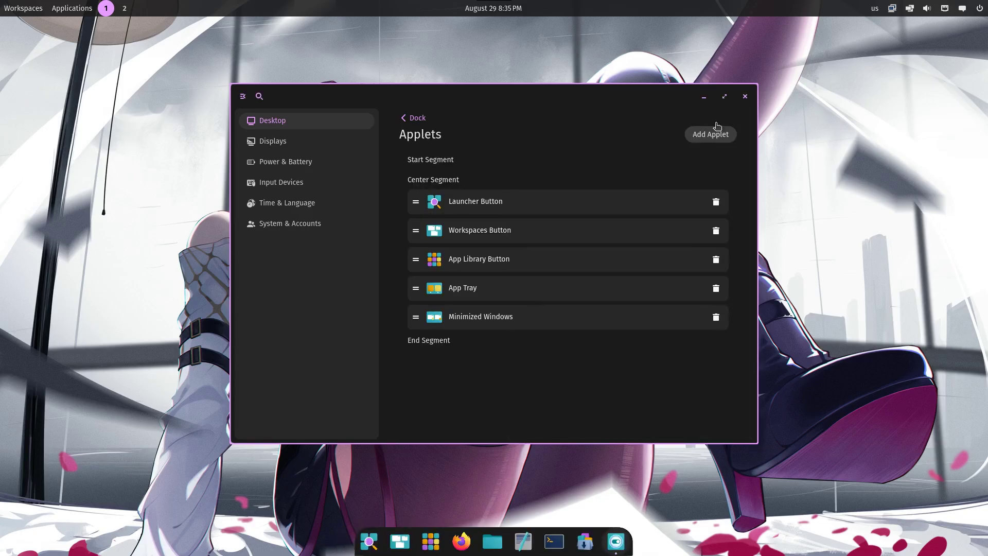
left_click(416, 118)
left_click(646, 164)
left_click(416, 118)
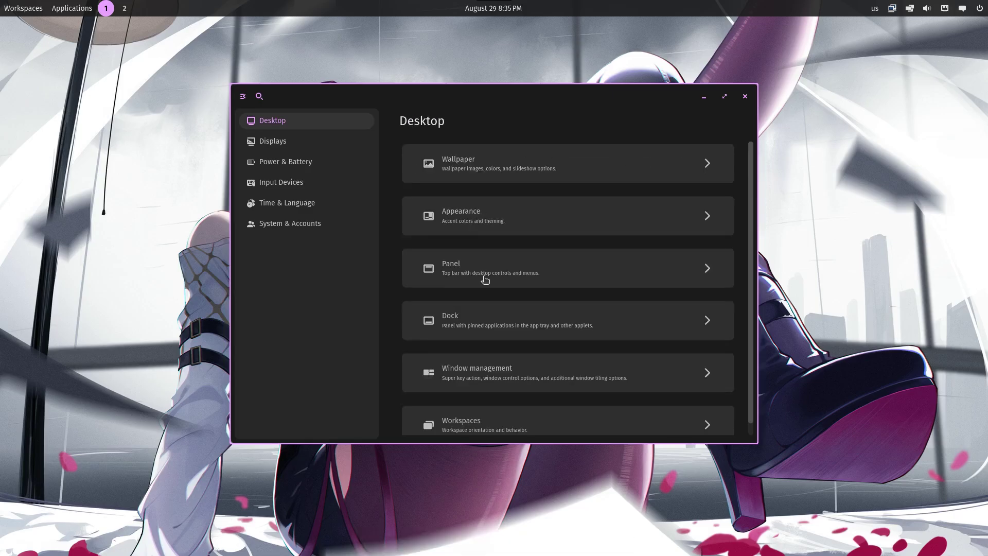
Step: Browse the Window management and Workspaces settings pages
scroll(484, 309, "down", 1)
left_click(482, 356)
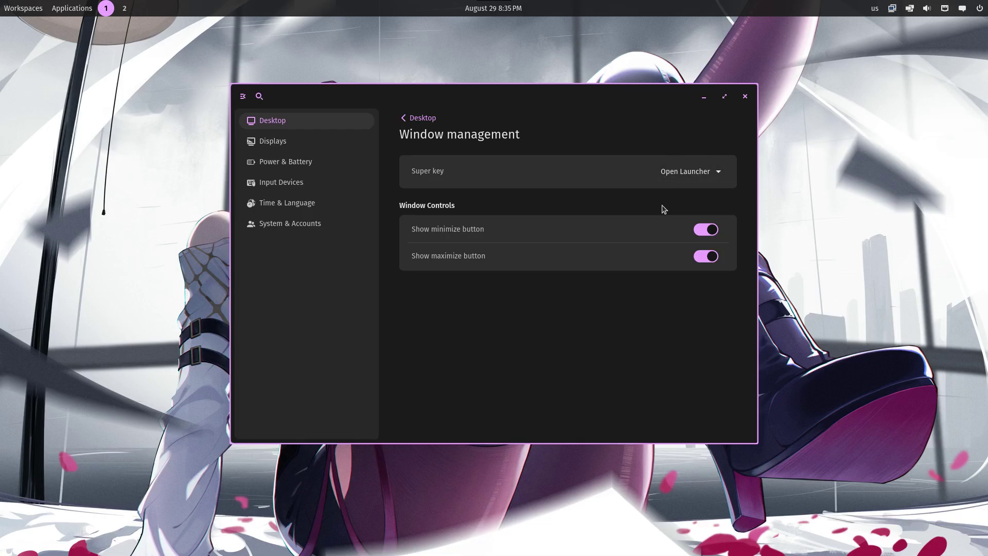
left_click(424, 118)
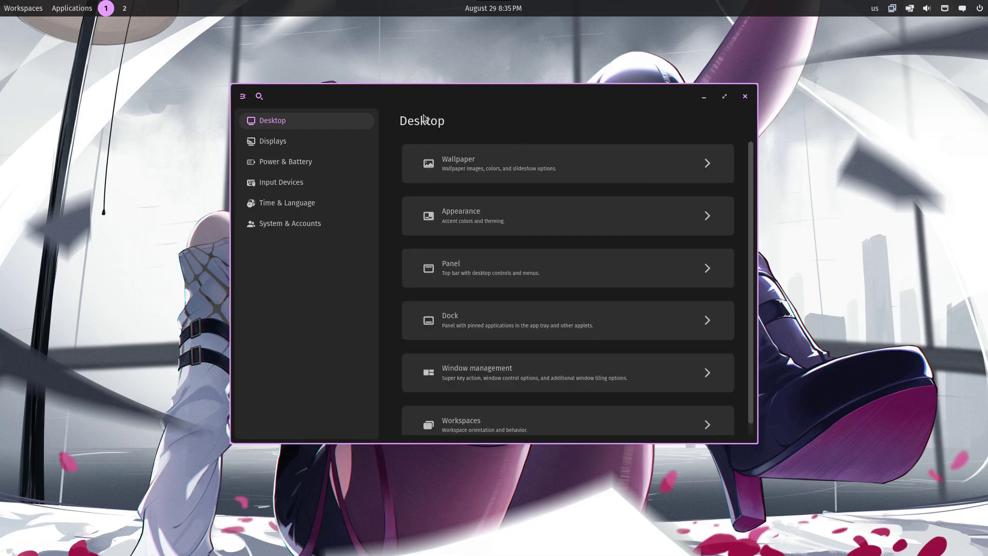
scroll(500, 360, "down", 1)
left_click(497, 412)
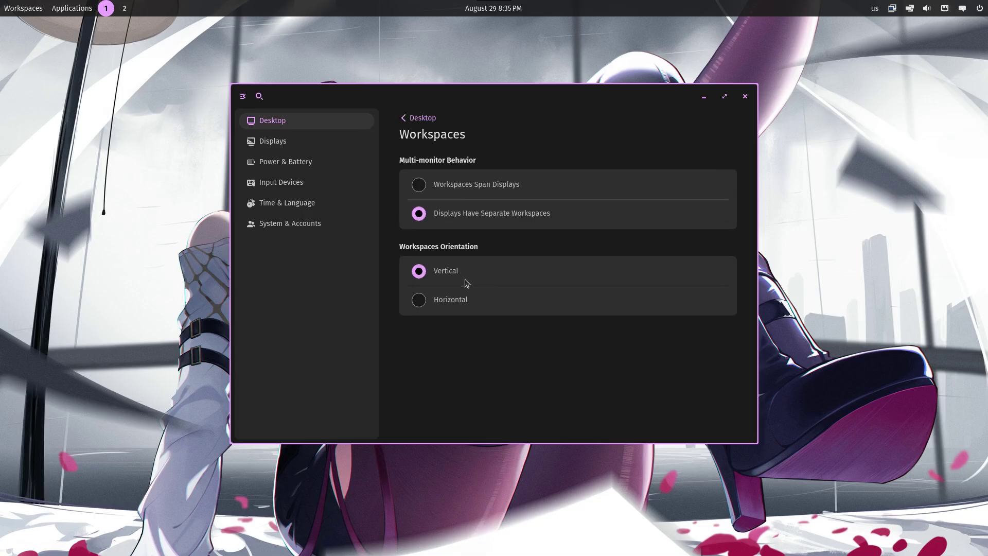
left_click(426, 121)
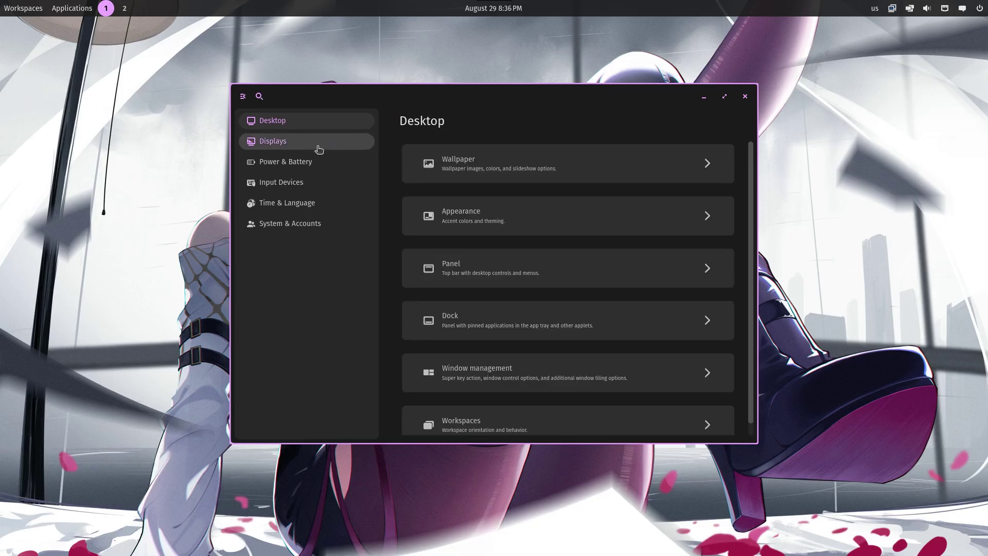
Step: Check the Displays scale options keeping 100%, then go to Power & Battery
left_click(320, 143)
left_click(698, 245)
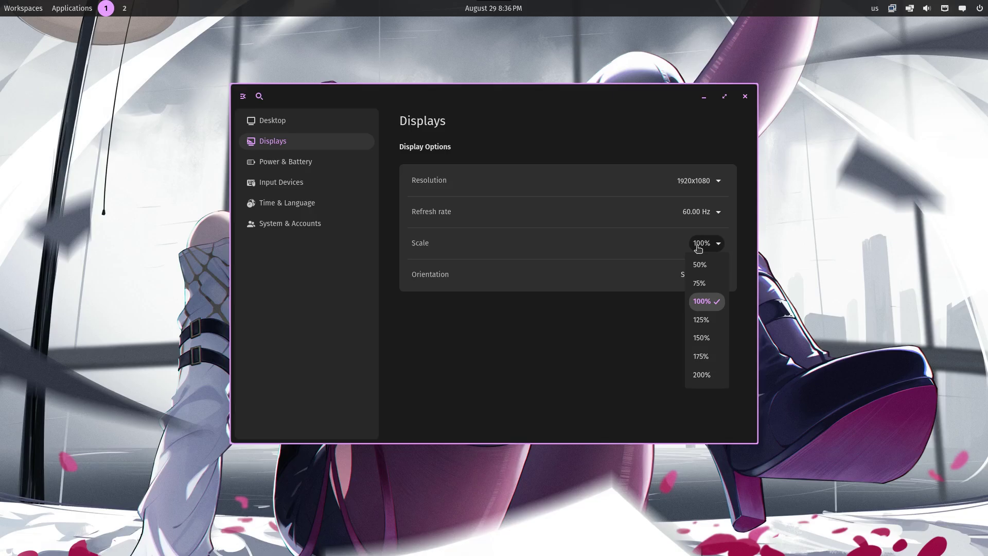
left_click(699, 247)
left_click(342, 161)
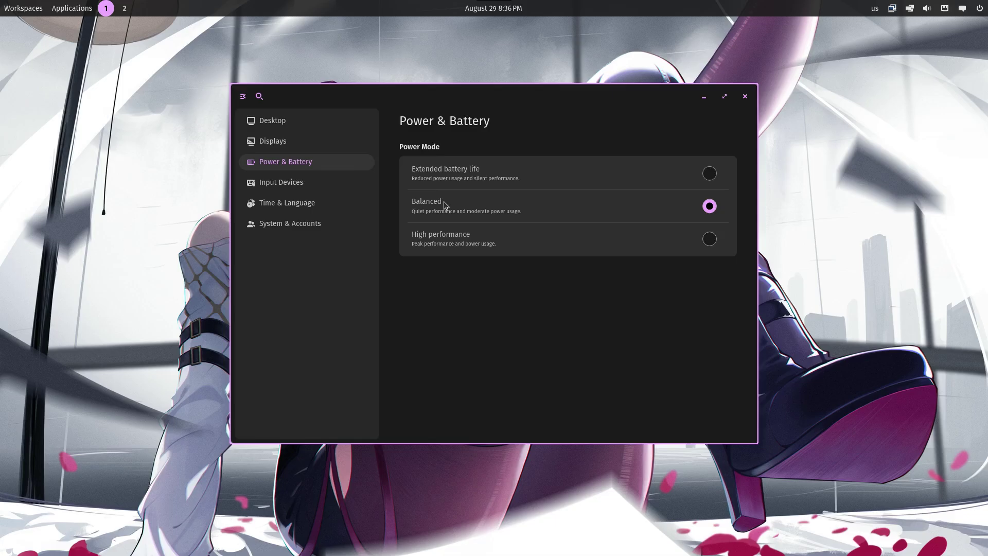
Step: Open COSMIC Terminal via the 'ter' search and enlarge its text
key("super")
type("ter")
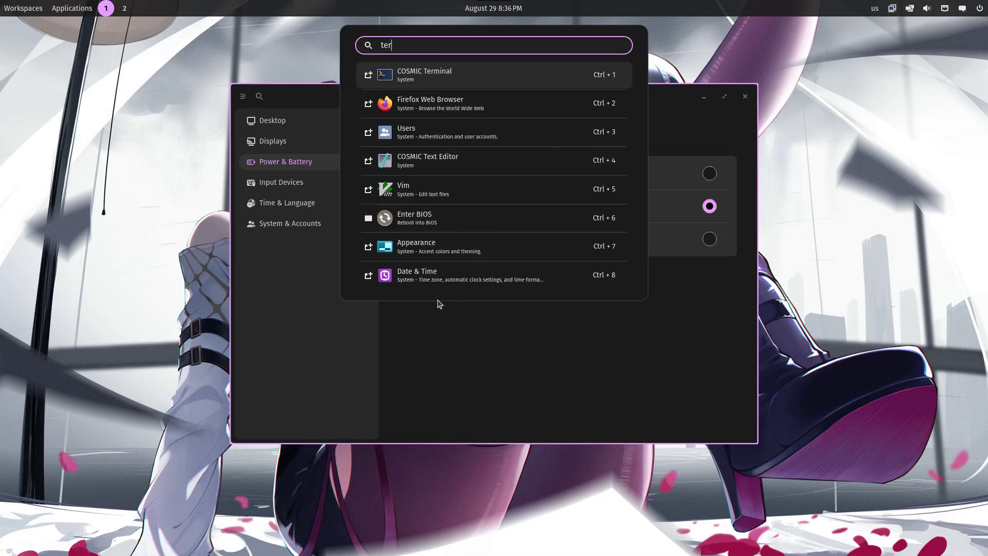
key("Return")
key("ctrl+equal")
key("ctrl+equal")
Step: Run sudo pacman -S power-profiles-daemon, answer n to skip reinstalling, and close the terminal
type("sudo pacman -S")
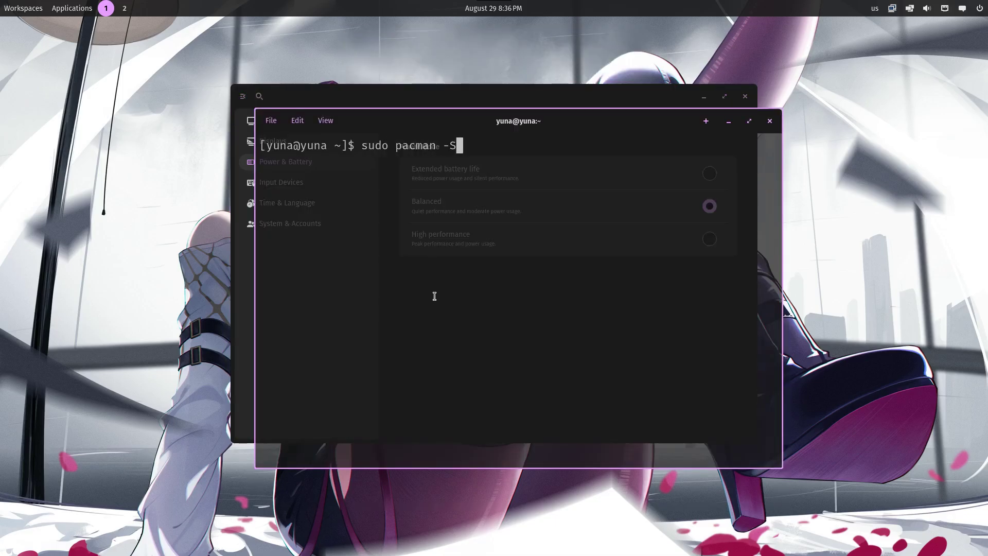
type(" power-profiles-daemon")
key("Return")
key("Return")
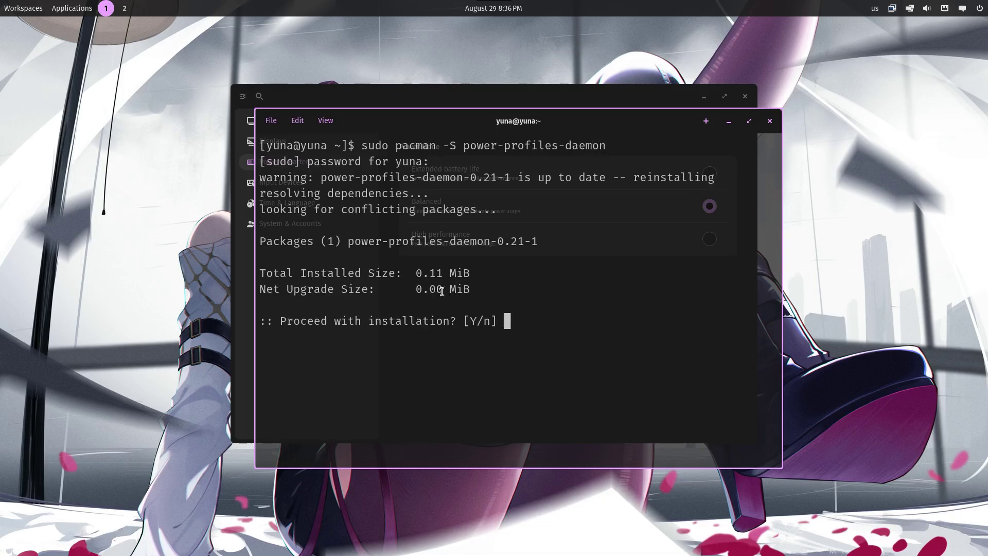
type("n")
key("Return")
key("ctrl+d")
Step: Visit the Users and Firmware pages under System & Accounts, then close Settings
left_click(329, 223)
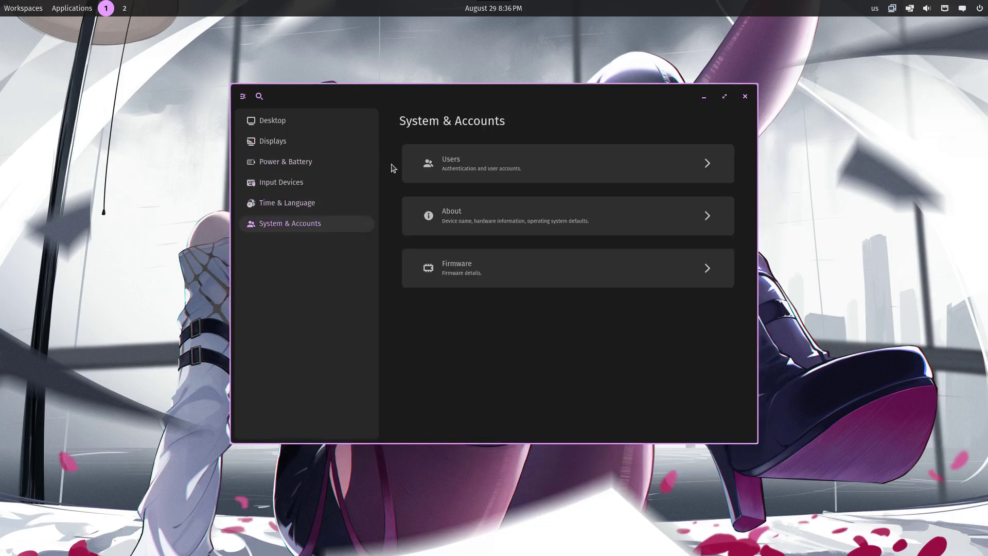
left_click(431, 163)
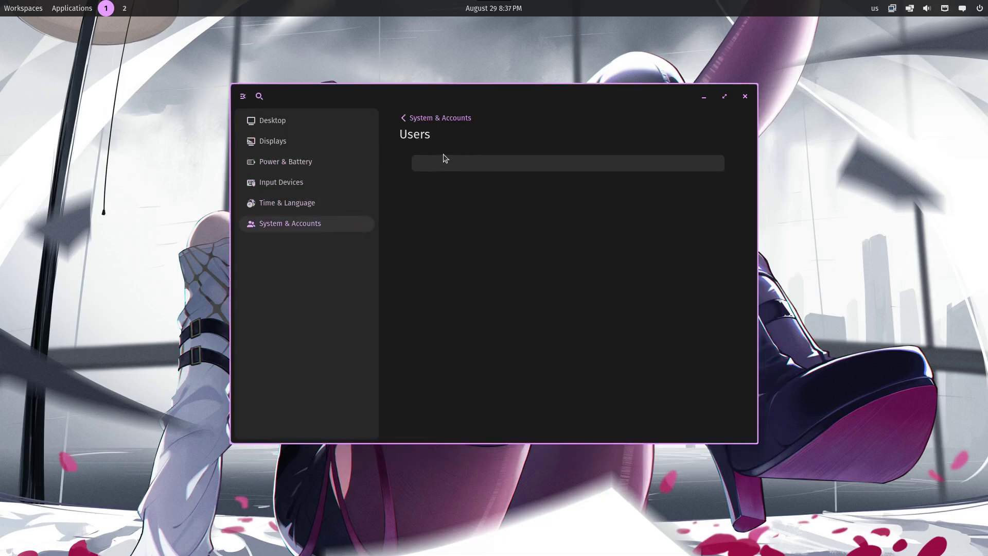
left_click(423, 117)
left_click(450, 271)
left_click(744, 97)
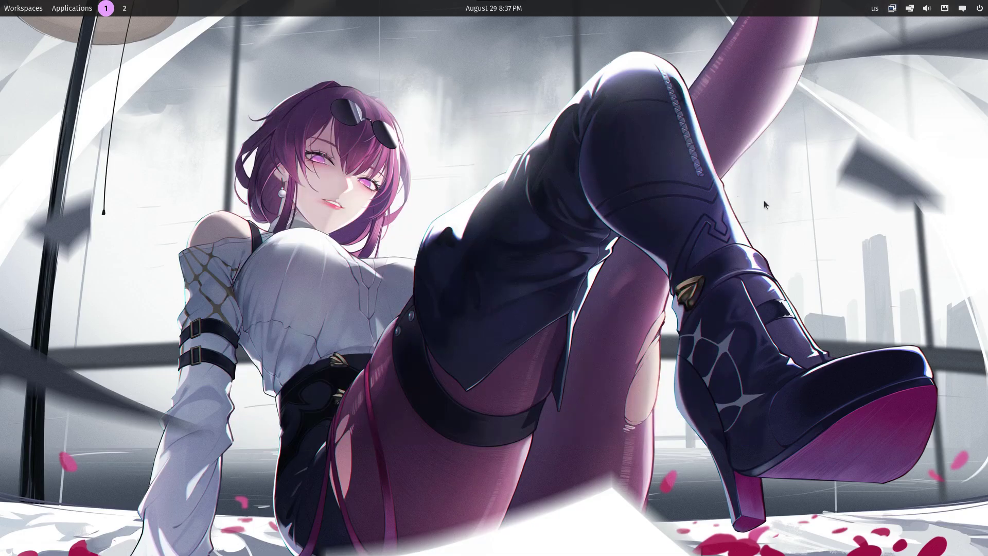
Step: Launch Firefox and COSMIC Terminal, and run htop in the terminal
key("super")
type("fir")
key("Return")
key("super")
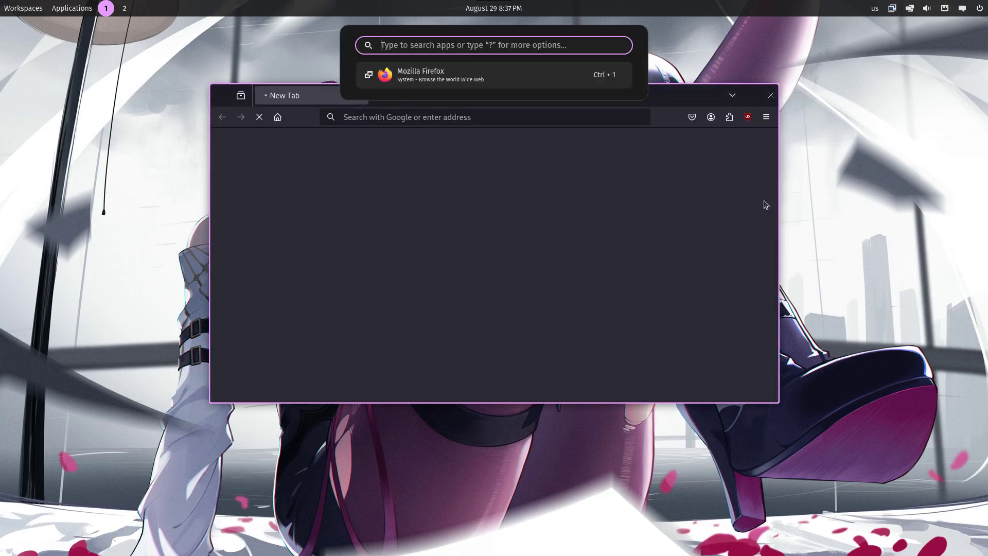
type("terminal")
key("Return")
key("super")
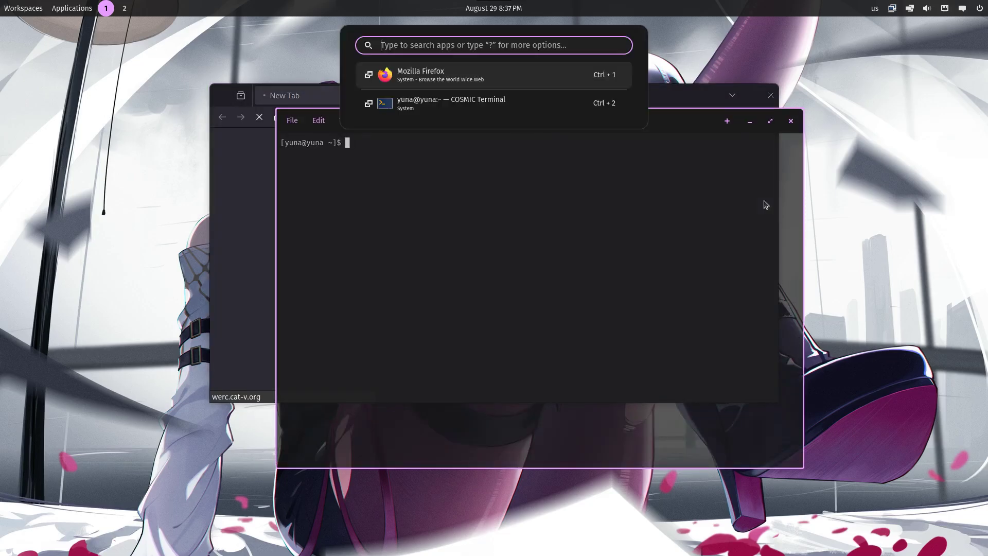
key("Escape")
type("htop")
key("Return")
Step: In a second terminal, install ranger with sudo pacman -S ranger and launch it
key("super")
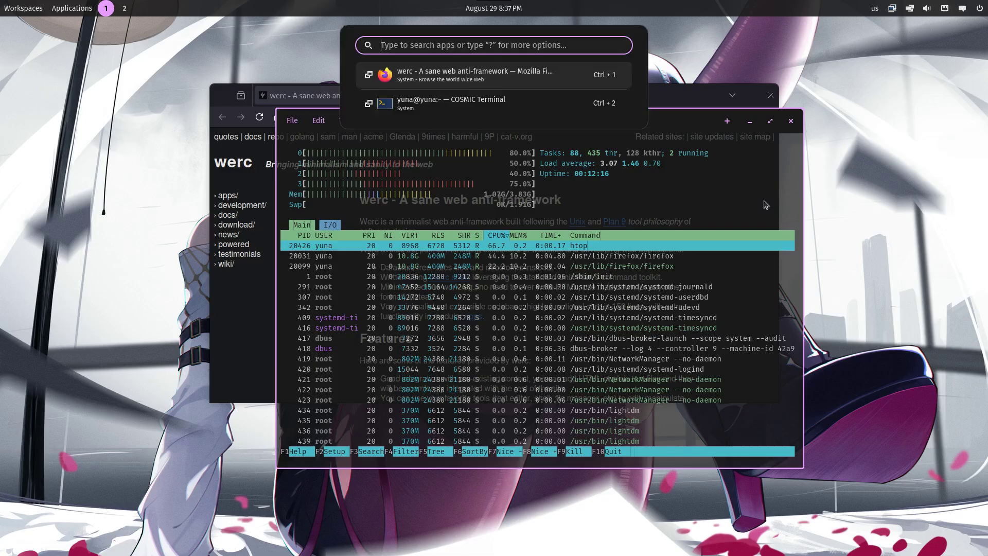
type("terminal")
key("Return")
type("sud")
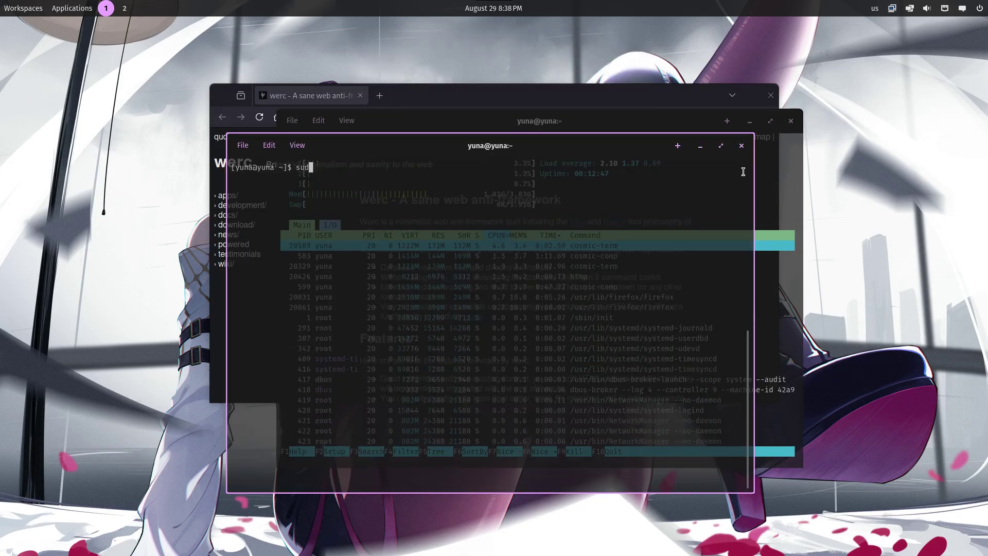
type("o pacman -S ranger")
key("Return")
key("Return")
key("Return")
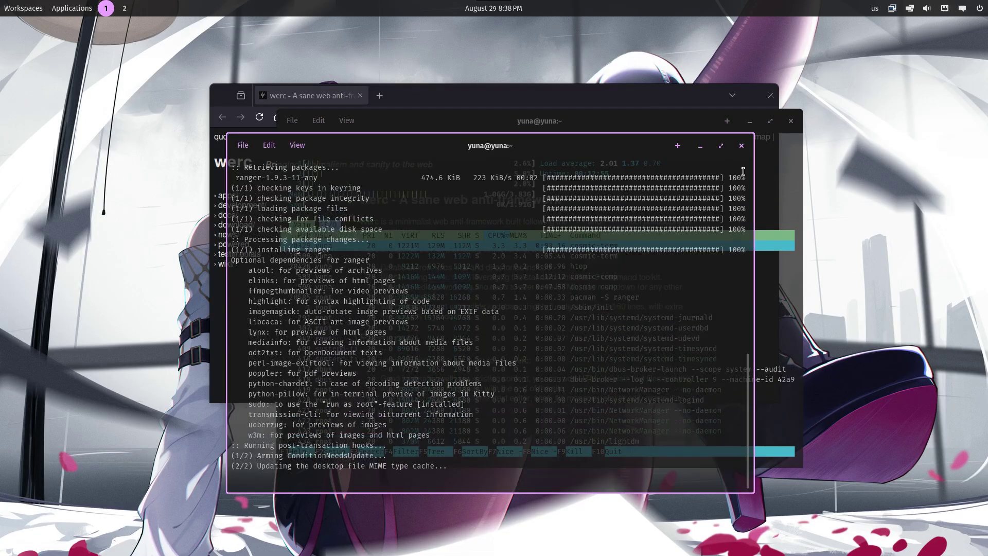
type("ranger")
key("Return")
key("Down")
Step: Turn on automatic tiling for workspace 1, then float htop and tile it again
left_click(910, 8)
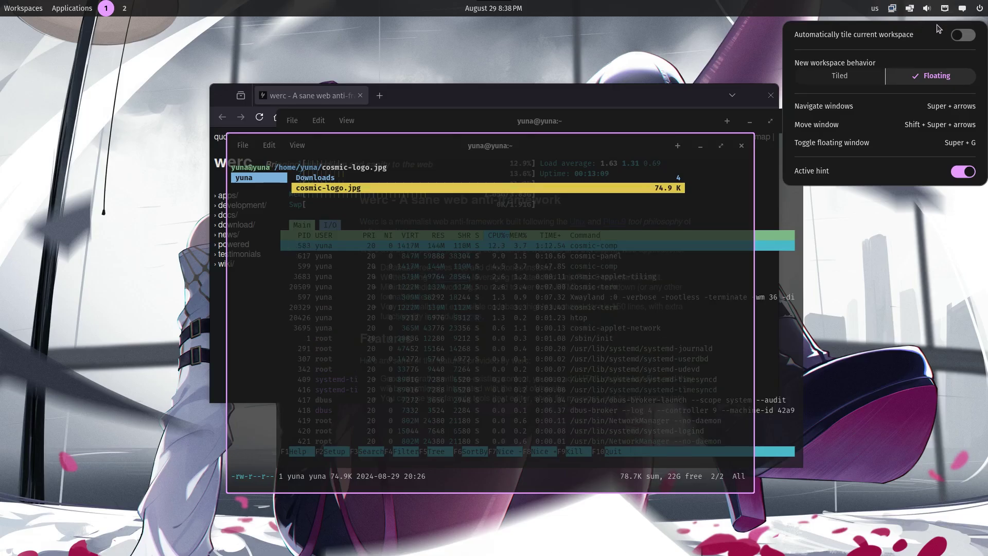
left_click(961, 35)
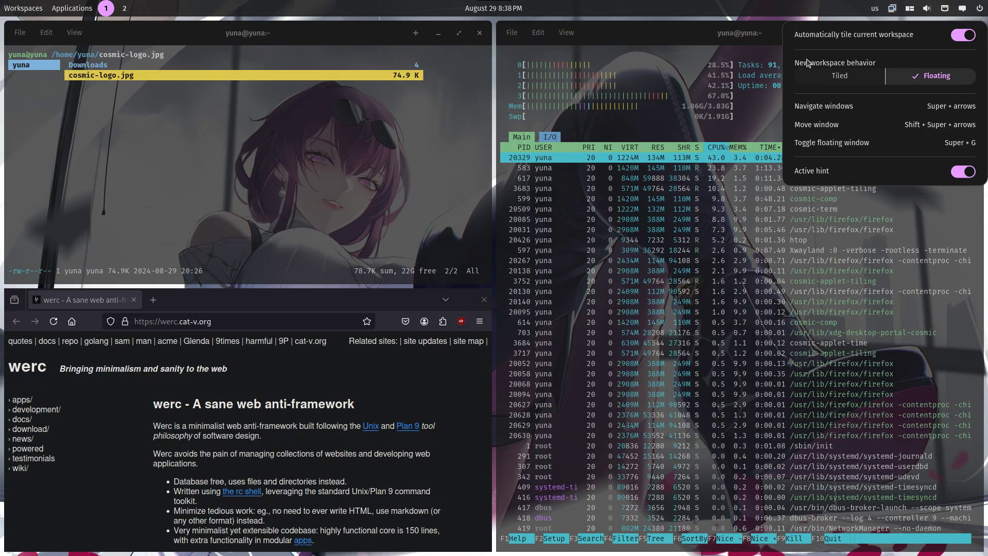
left_click(746, 72)
key("super+g")
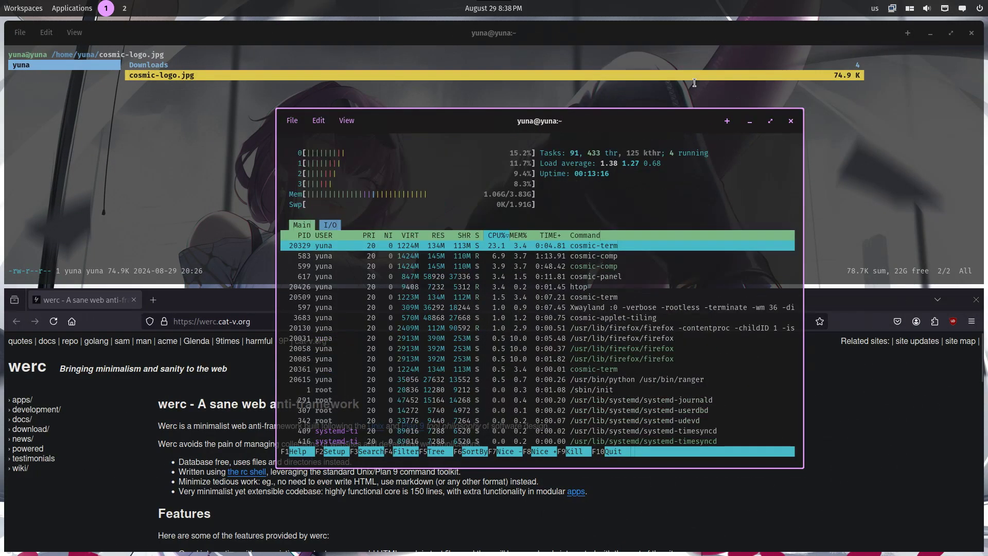
key("super+g")
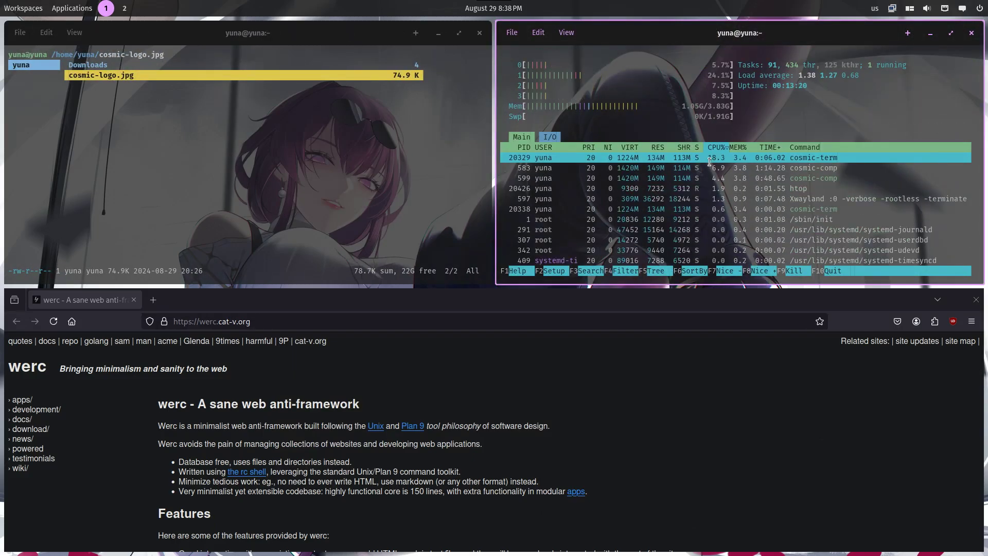
Step: Cycle focus among the ranger, Firefox and htop tiles with Super+arrow keys
key("super+Left")
key("super+Down")
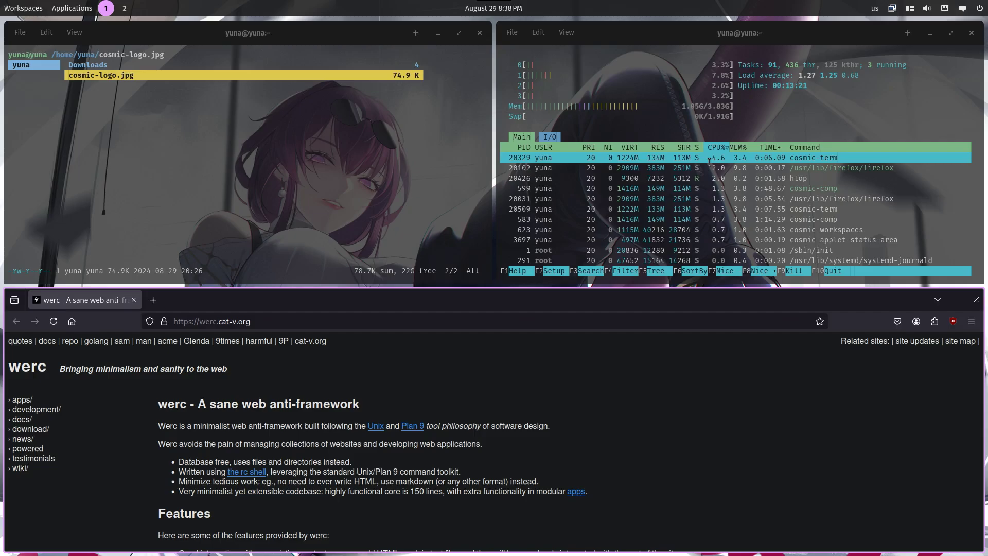
key("super+Up")
key("super+Right")
key("super+Left")
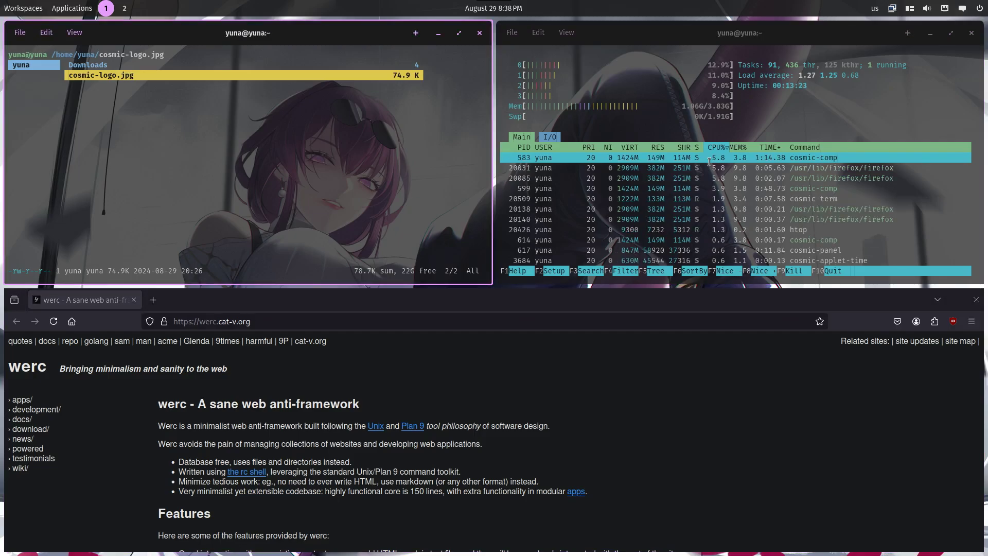
key("super+Down")
key("super+Up")
key("super+Right")
key("super+Left")
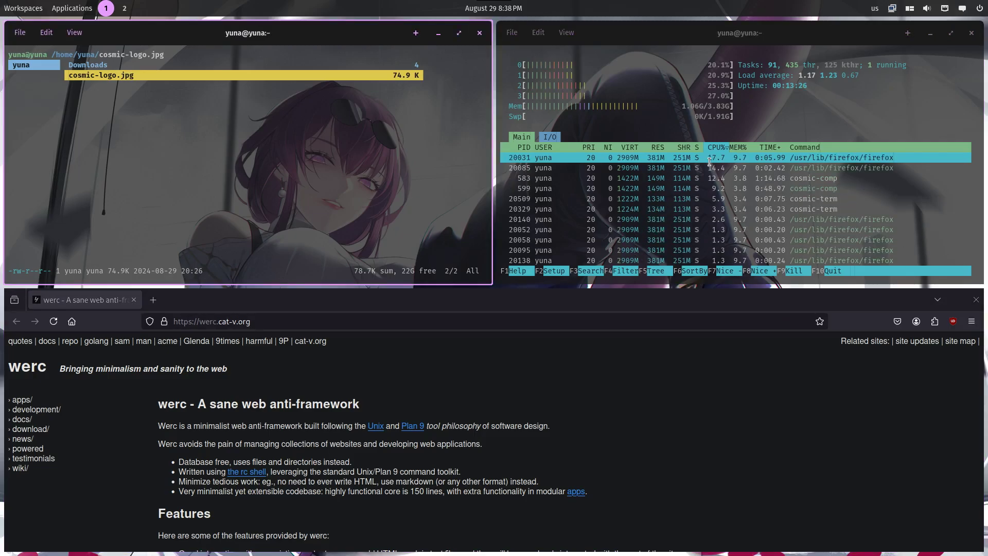
key("super+Down")
Step: Peek at empty workspace 2, return to workspace 1, and swap htop left of ranger
key("super+2")
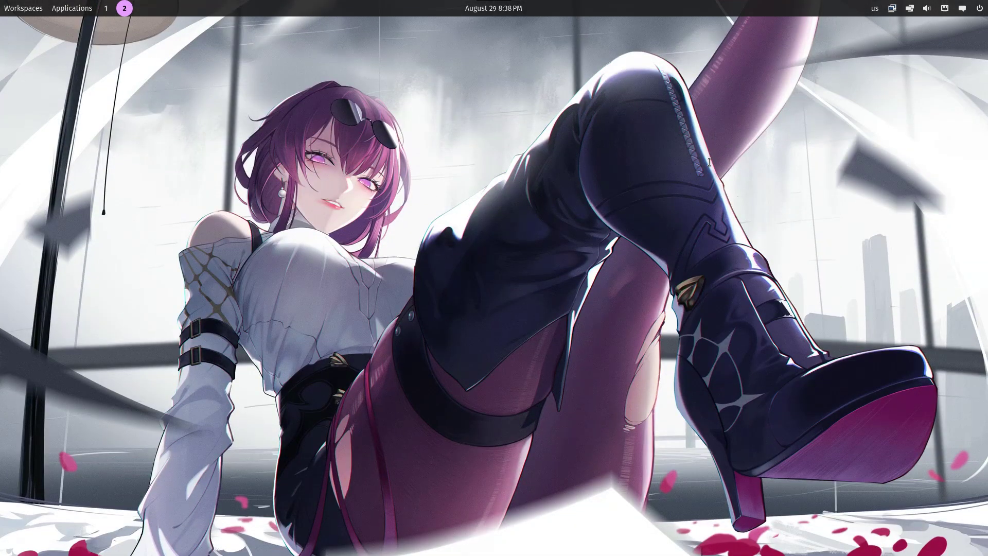
key("super+1")
key("super+Up")
key("super+Right")
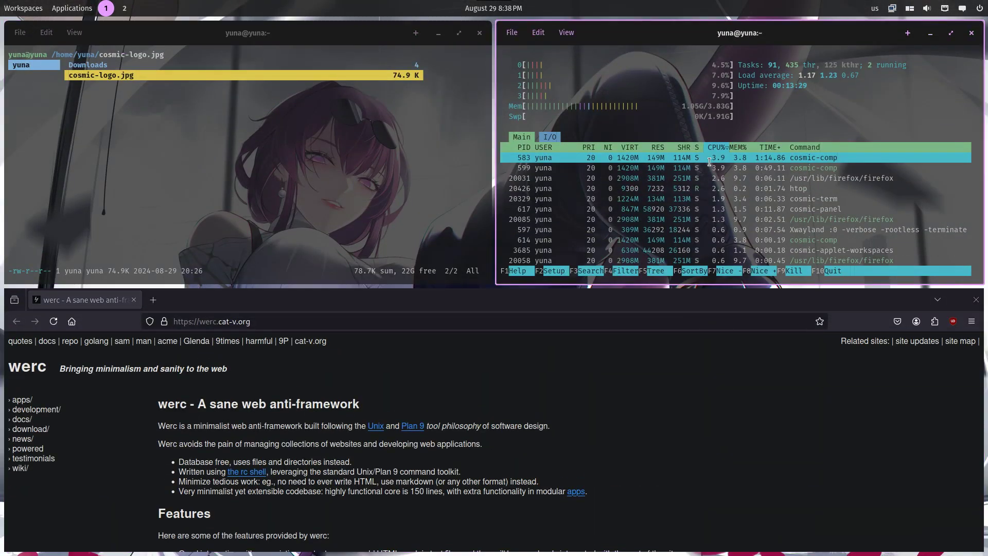
key("super+shift+Left")
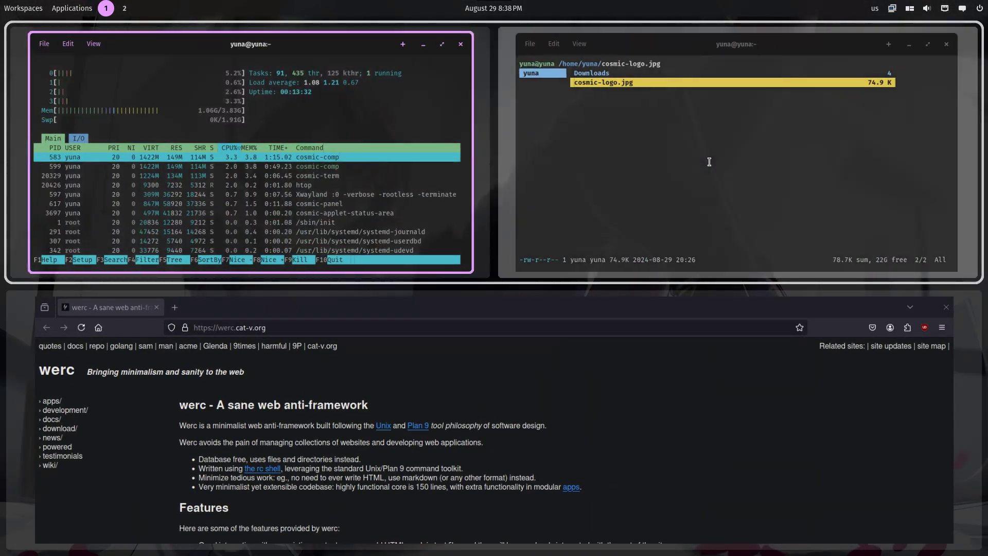
Step: Swap htop and ranger back and forth, then move htop down beside Firefox
key("super+shift+Right")
key("super+shift+Left")
key("super+shift+Right")
key("super+shift+Down")
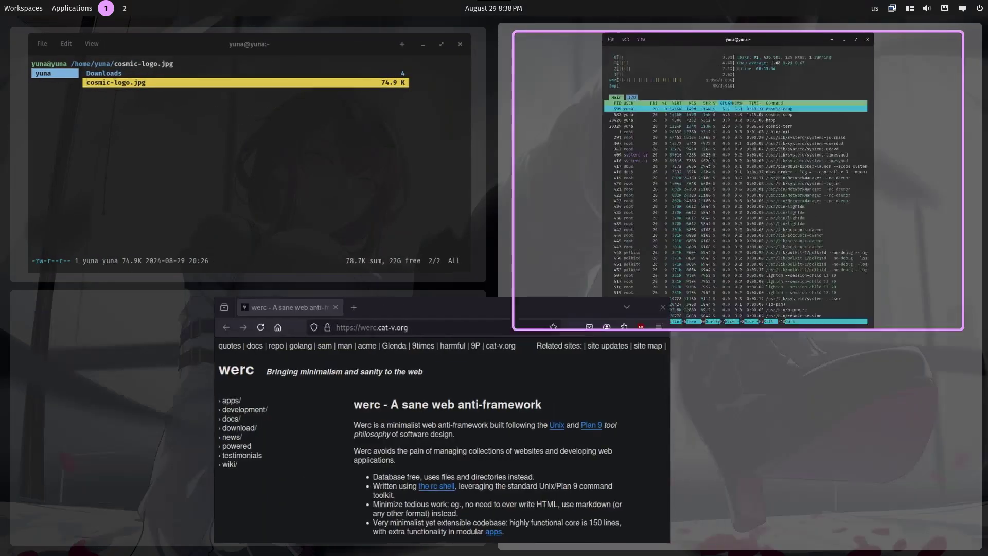
Step: Move Firefox through several tile positions, ending in the middle column
key("super+Down")
key("super+shift+Up")
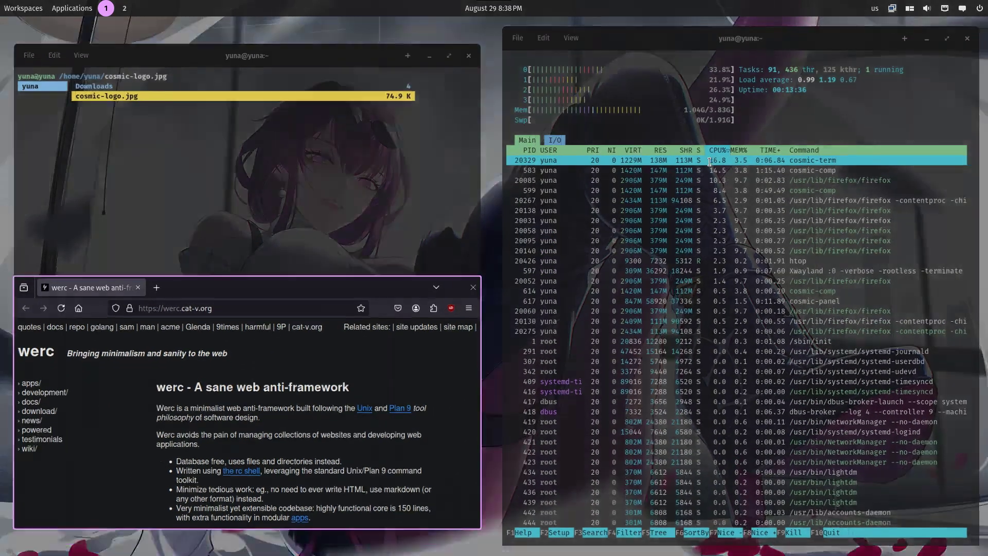
key("super+o")
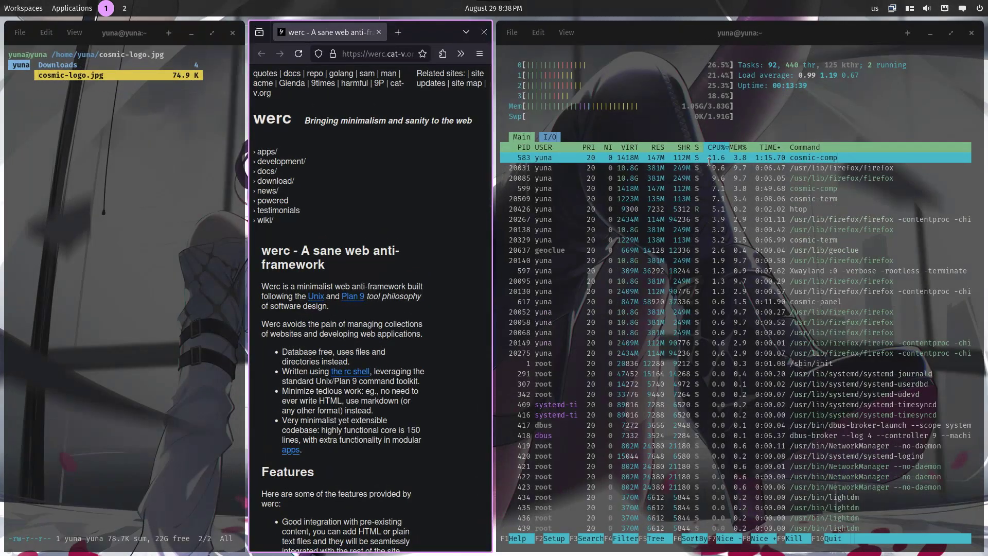
key("super+shift+Right")
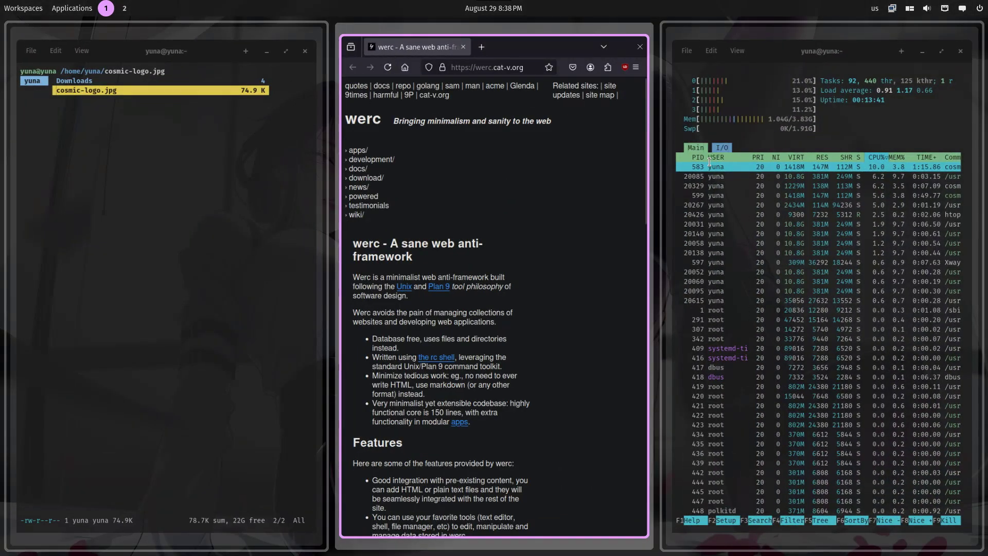
key("super+shift+Right")
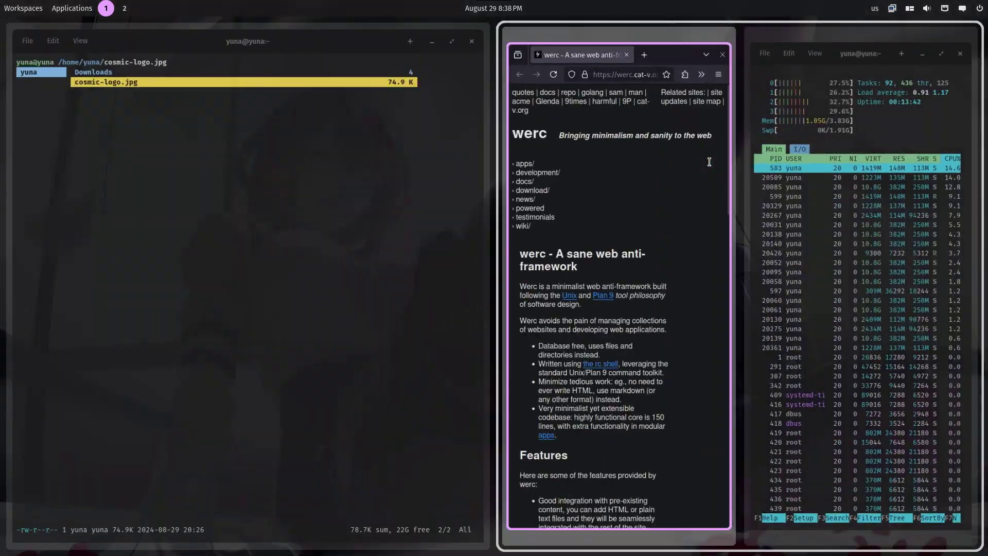
key("super+shift+Right")
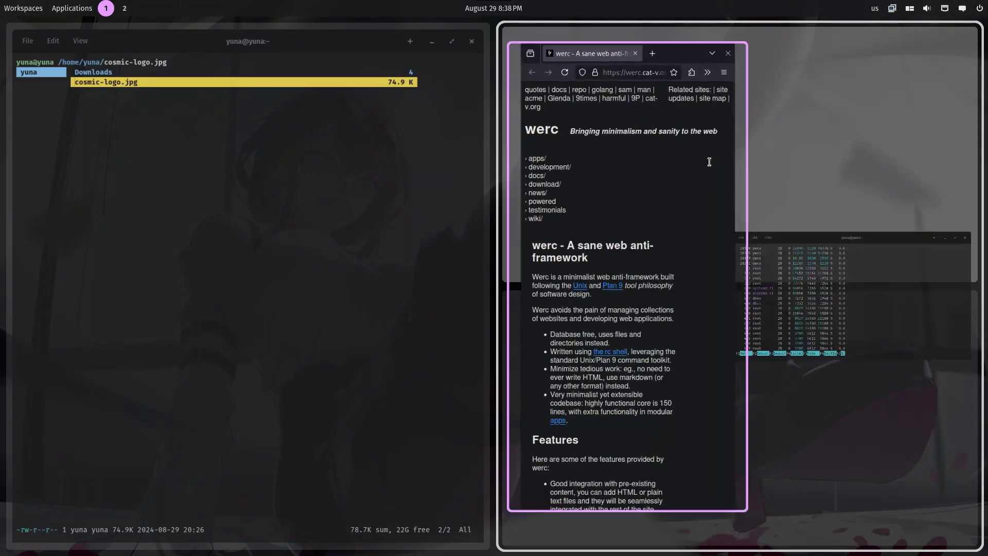
key("super+shift+Left")
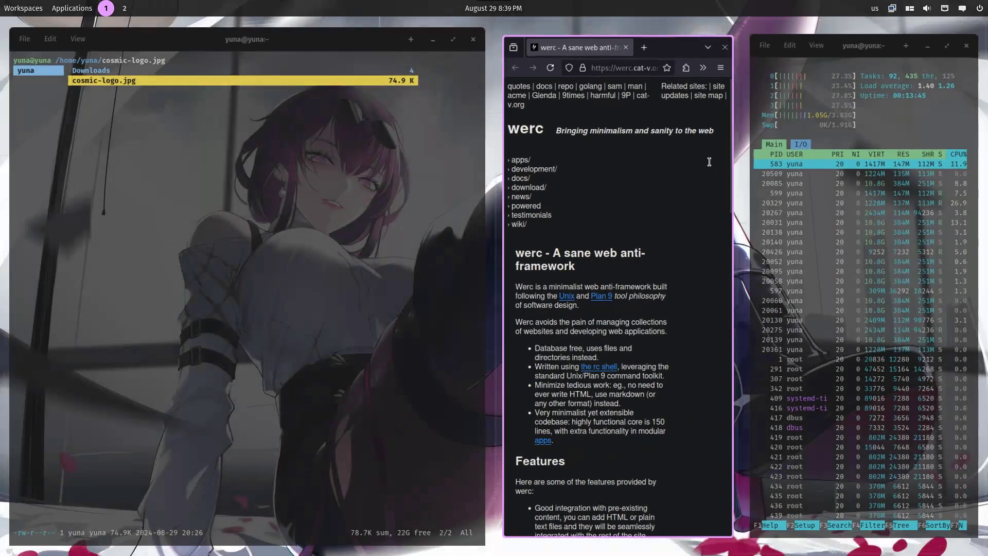
Step: Move ranger into Firefox's half, then float it and tile it back between Firefox and htop
key("super+Left")
key("super+shift+Right")
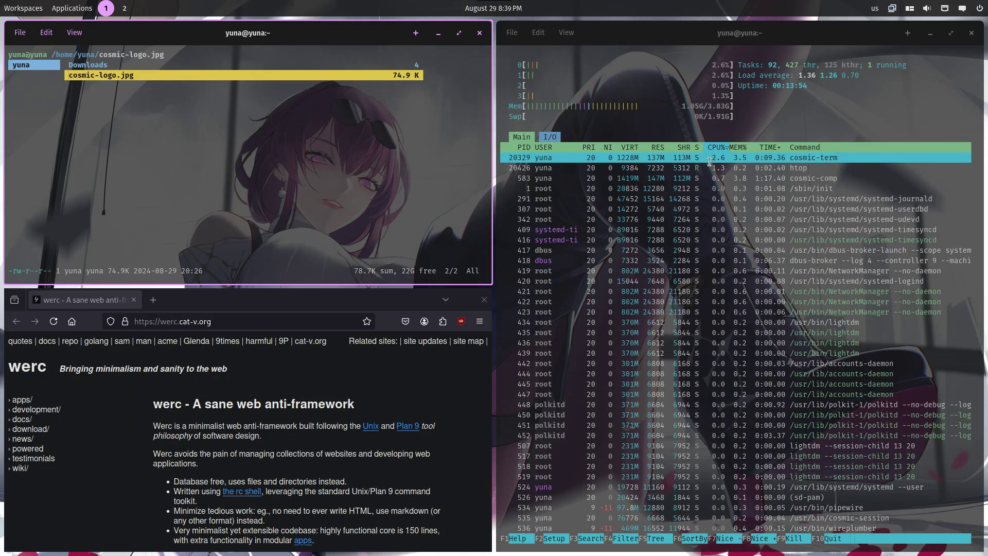
key("super+g")
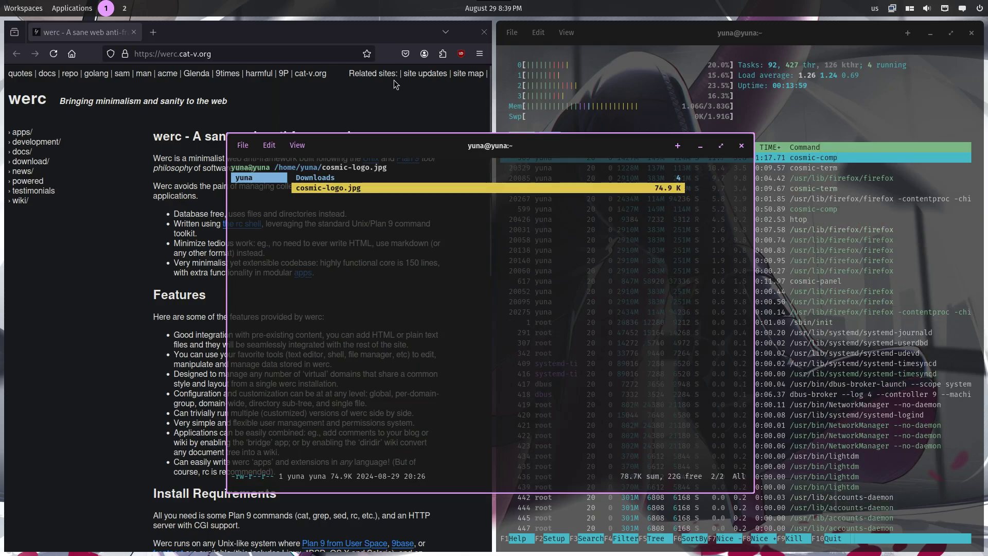
key("super+g")
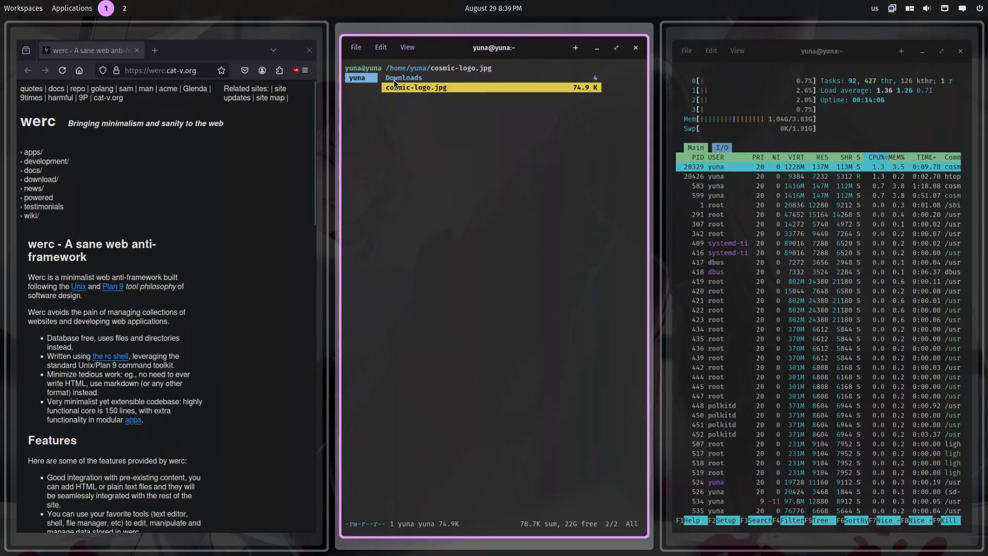
Step: Shuffle ranger through bottom, left, top and middle tiles, ending beside htop on the right
key("super+shift+Down")
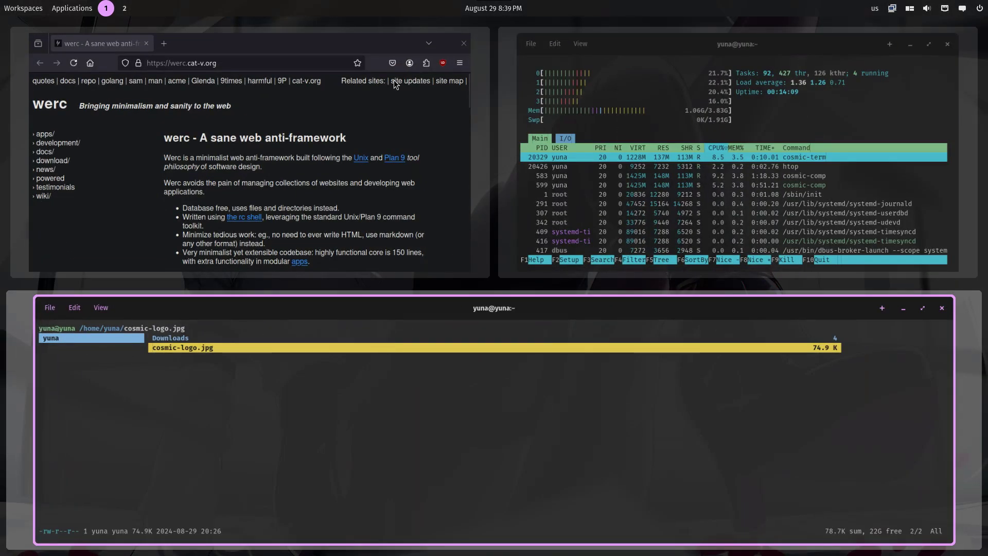
key("super+shift+Left")
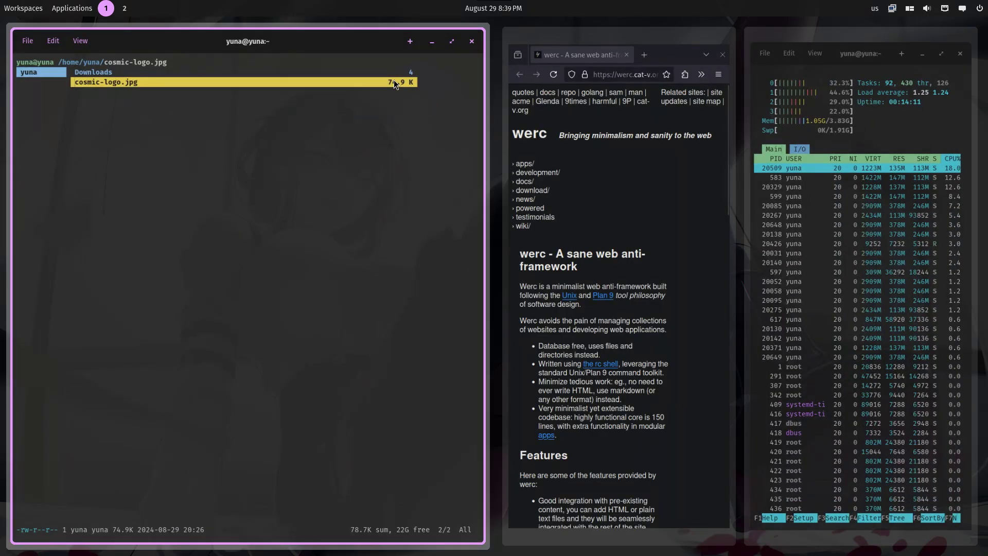
key("super+shift+Up")
key("super+shift+Right")
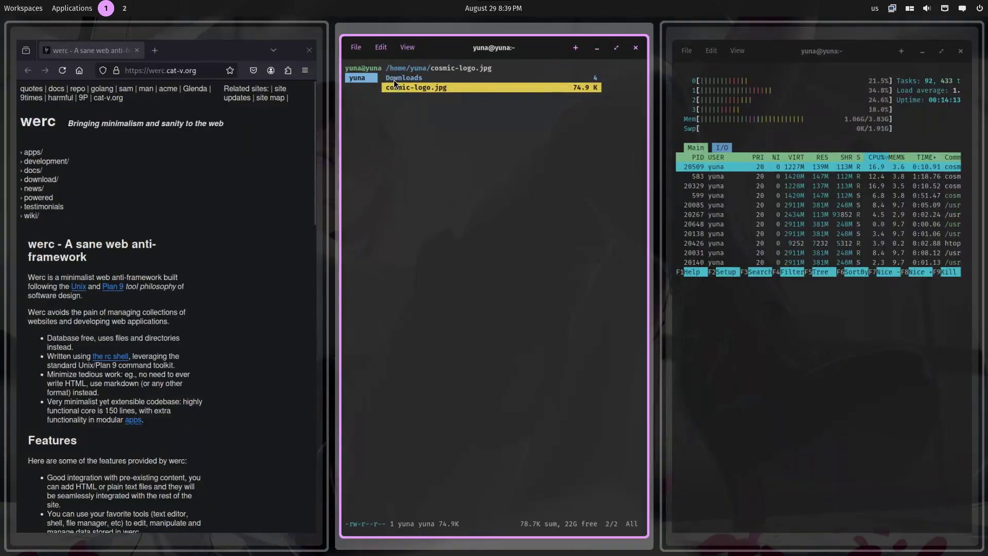
key("super+shift+Right")
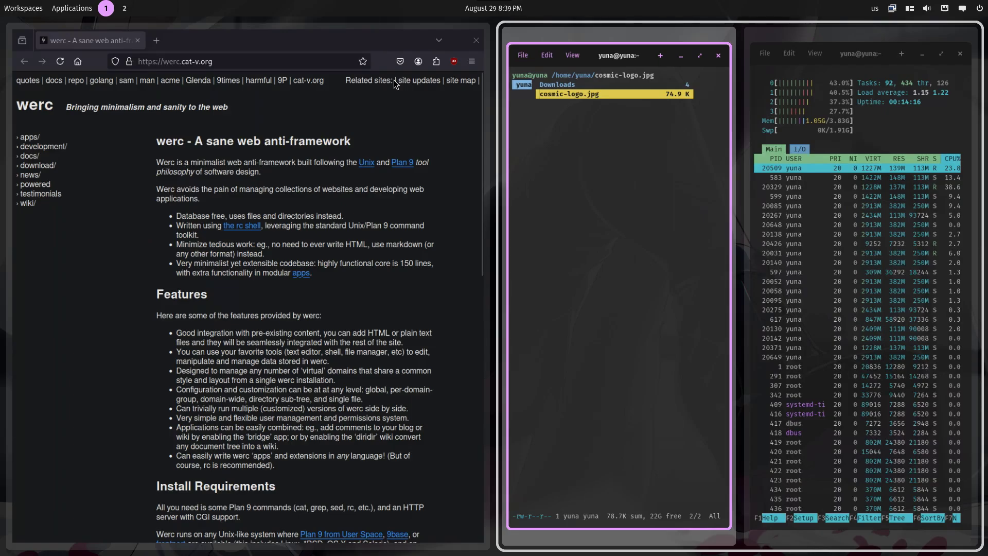
Step: Close all three tiled windows with Super+Q and launch the COSMIC App Store
key("super+q")
key("super+q")
key("super+q")
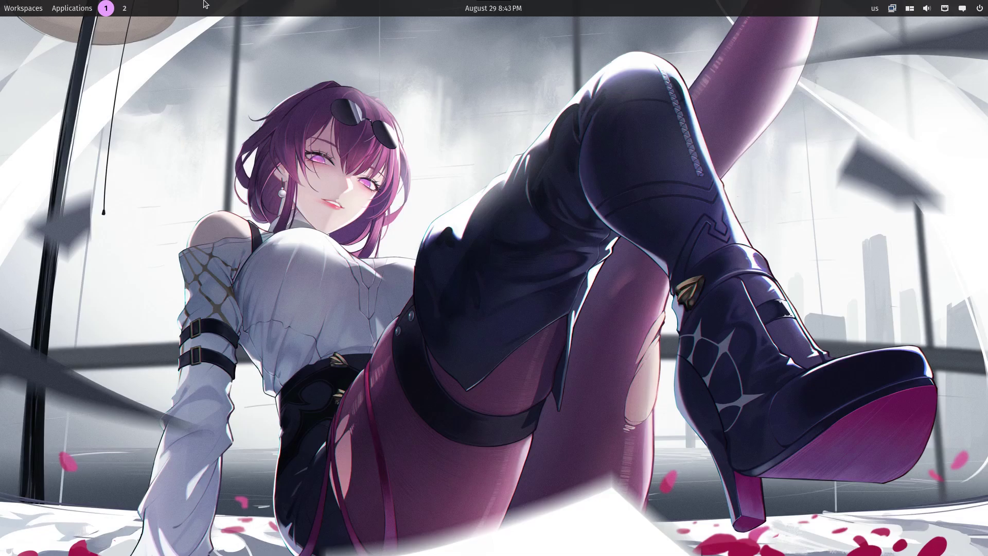
left_click(72, 8)
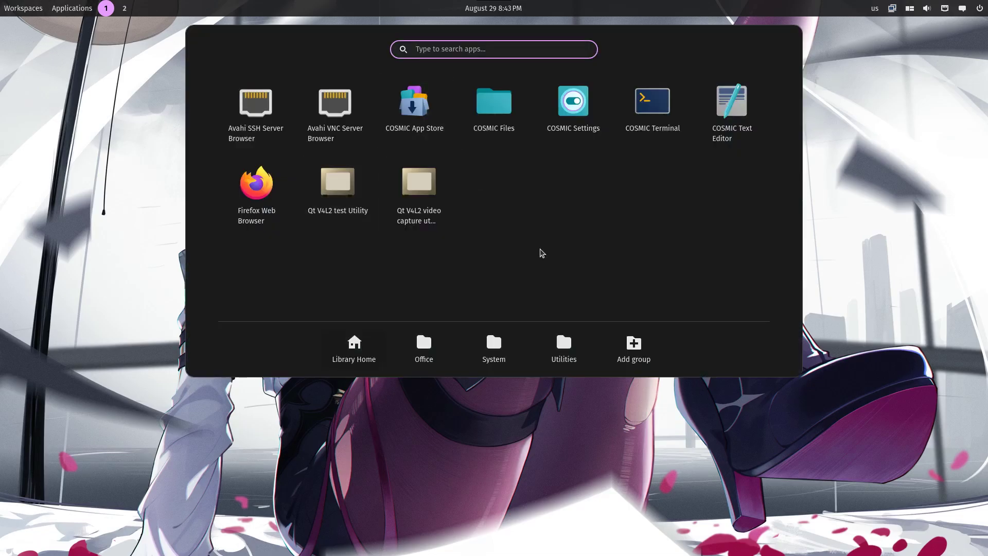
left_click(407, 110)
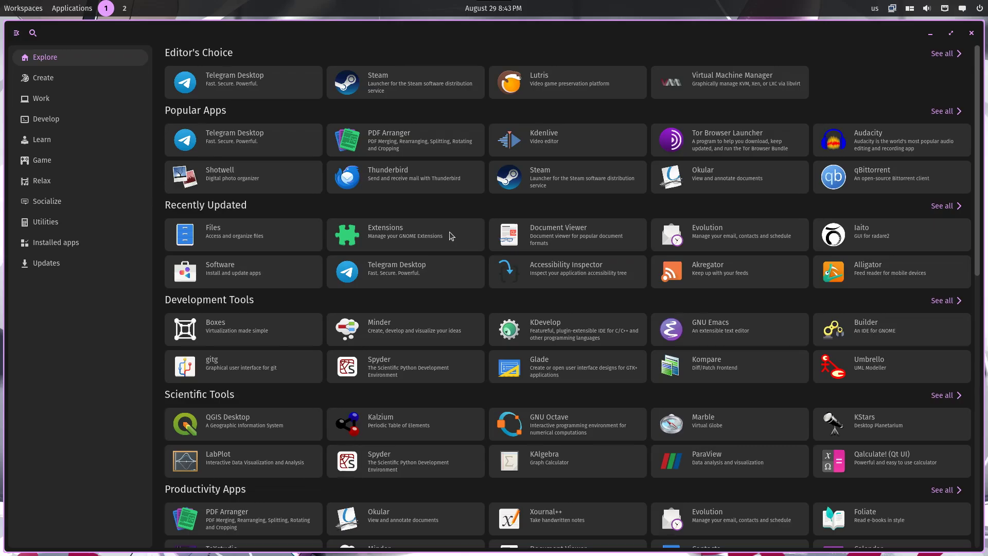
Step: Open Steam's details page, attempt to install it, and dismiss the failure error
scroll(449, 237, "down", 10)
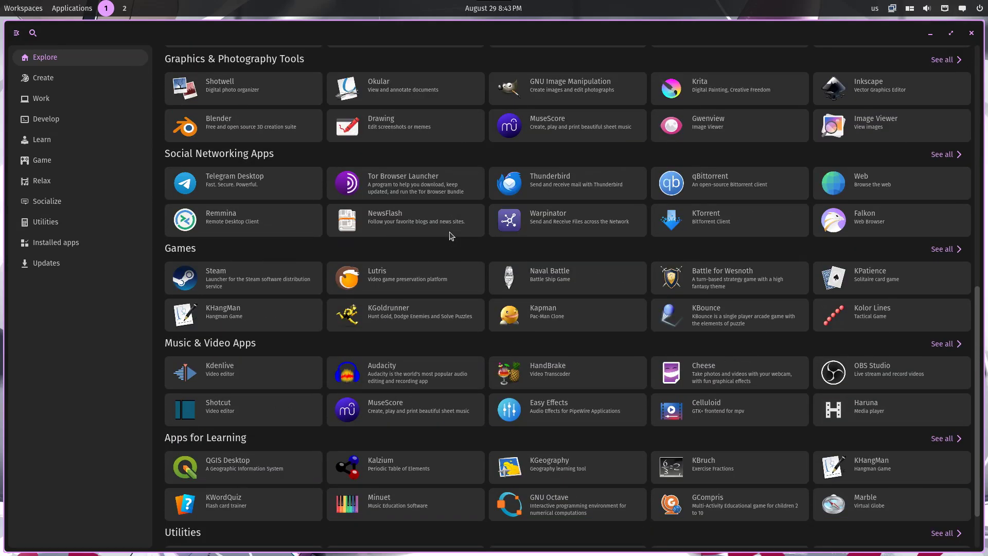
scroll(449, 237, "up", 10)
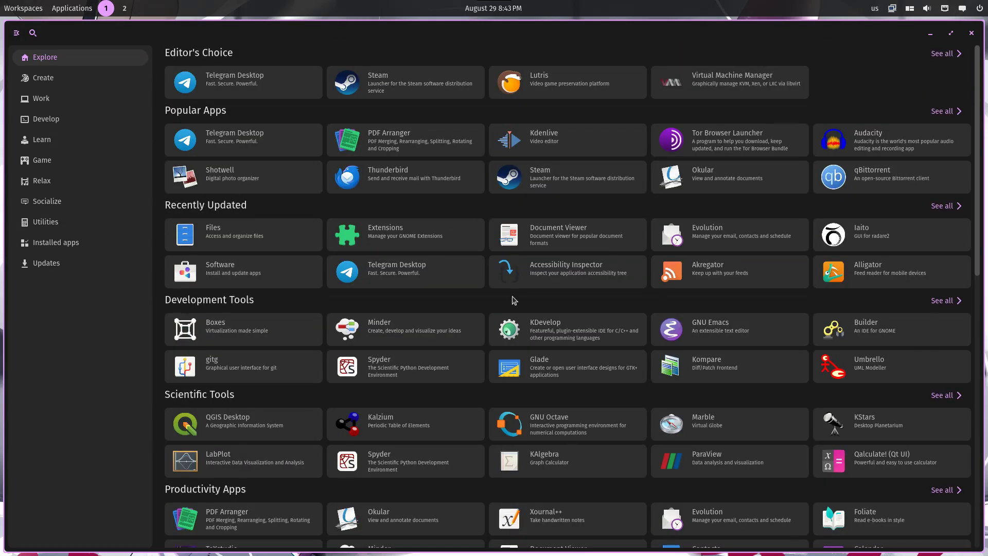
left_click(388, 83)
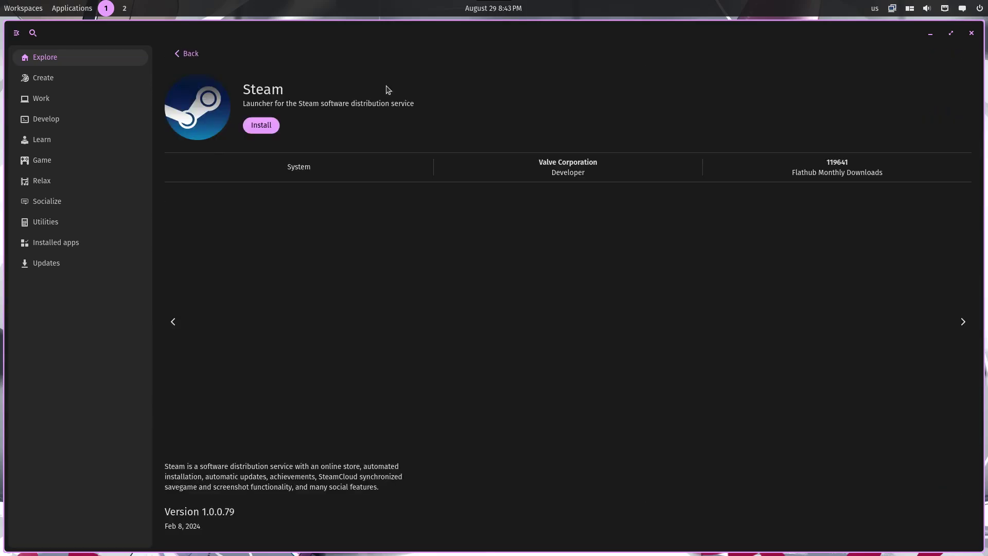
left_click(256, 127)
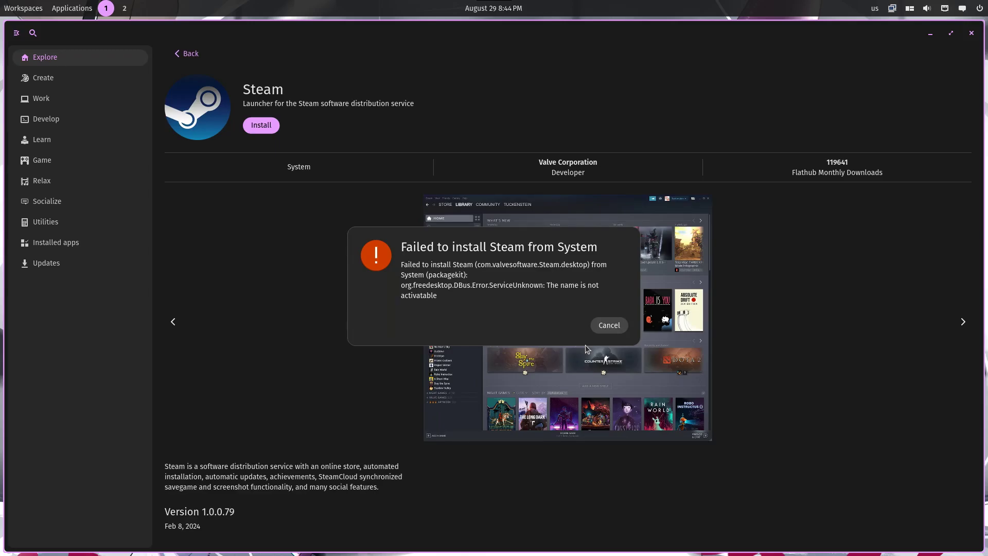
left_click(600, 327)
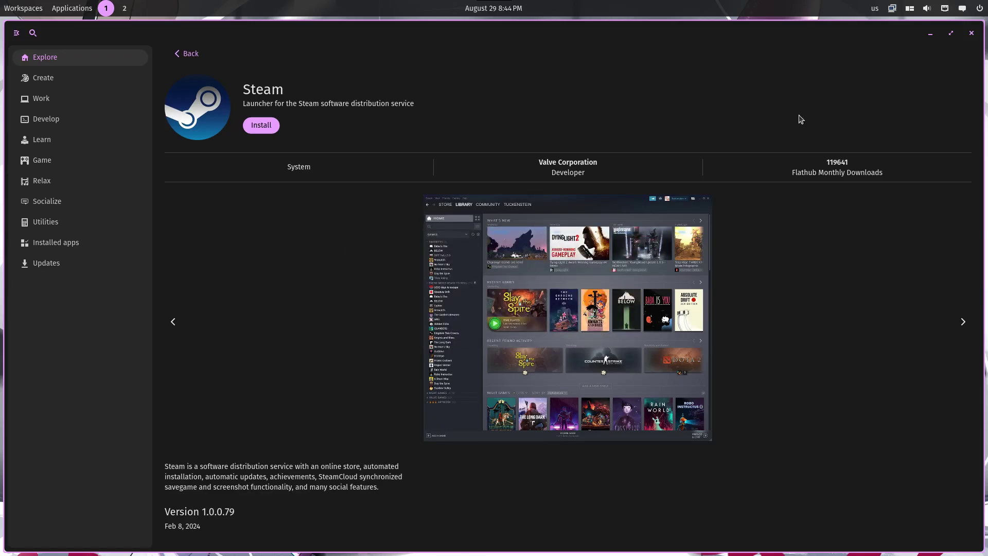
Step: Close the App Store, launch COSMIC Files, and toggle it to list view
left_click(969, 34)
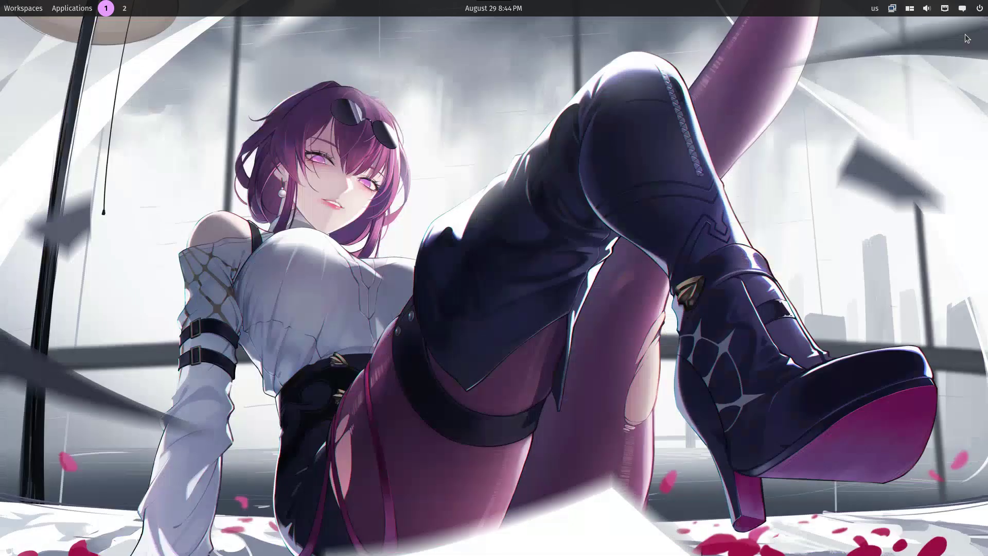
left_click(72, 8)
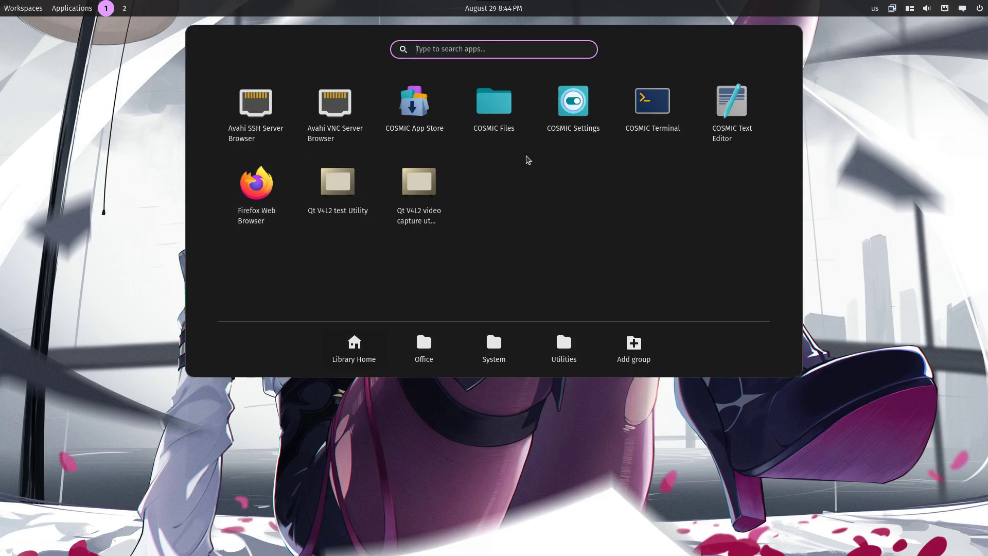
left_click(494, 105)
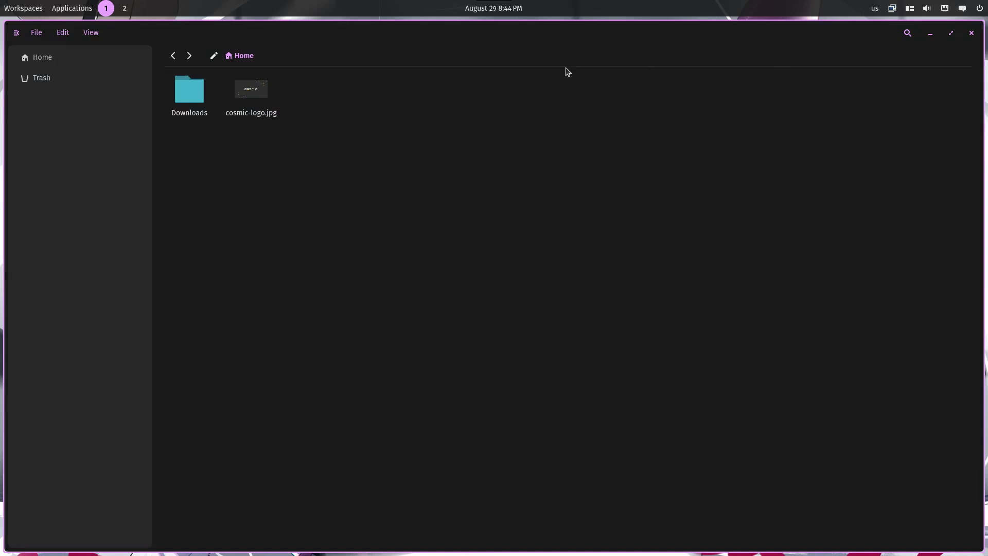
left_click(63, 32)
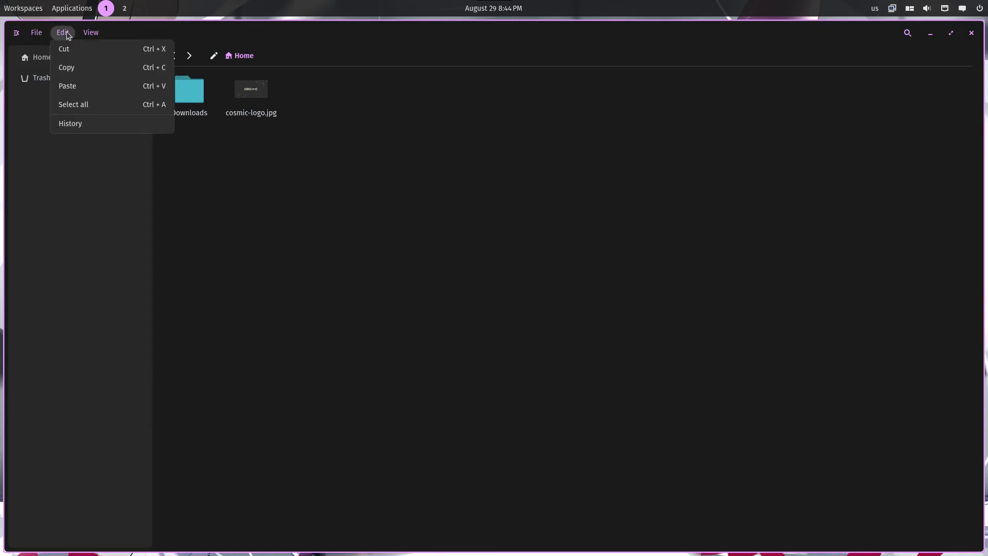
left_click(91, 33)
left_click(117, 127)
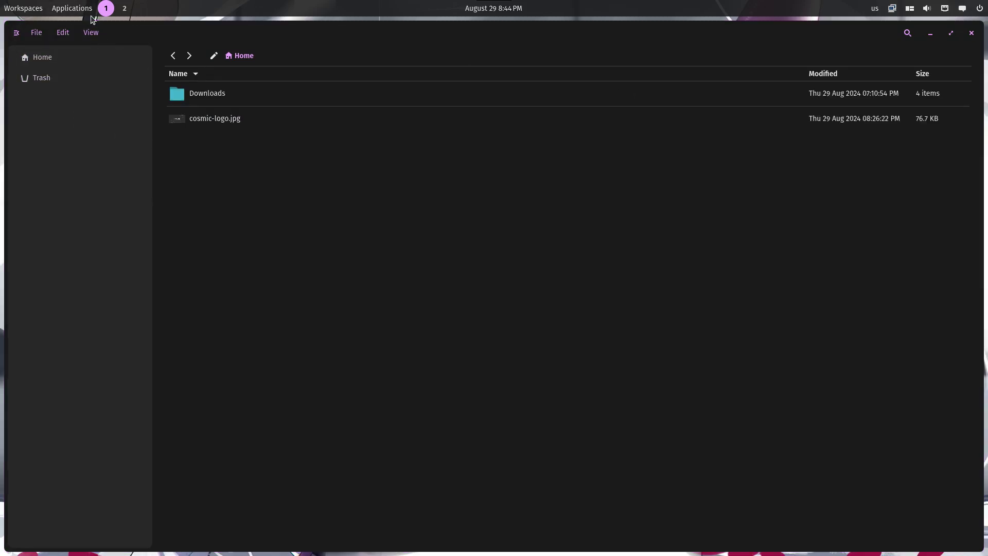
Step: Set the list icon size to 75% in the COSMIC Files settings
left_click(91, 32)
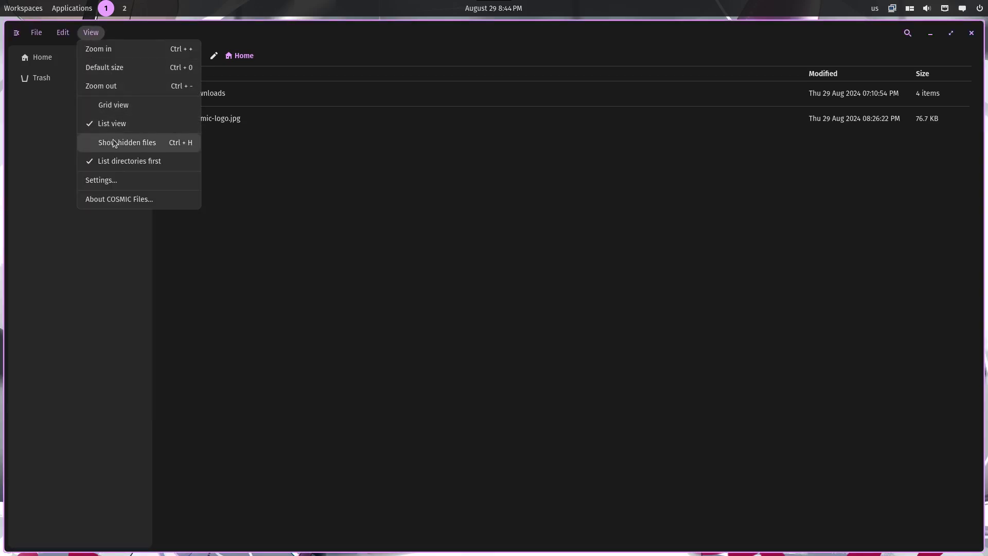
left_click(103, 182)
mouse_move(871, 181)
left_mouse_down()
mouse_move(884, 181)
mouse_move(869, 181)
left_mouse_up()
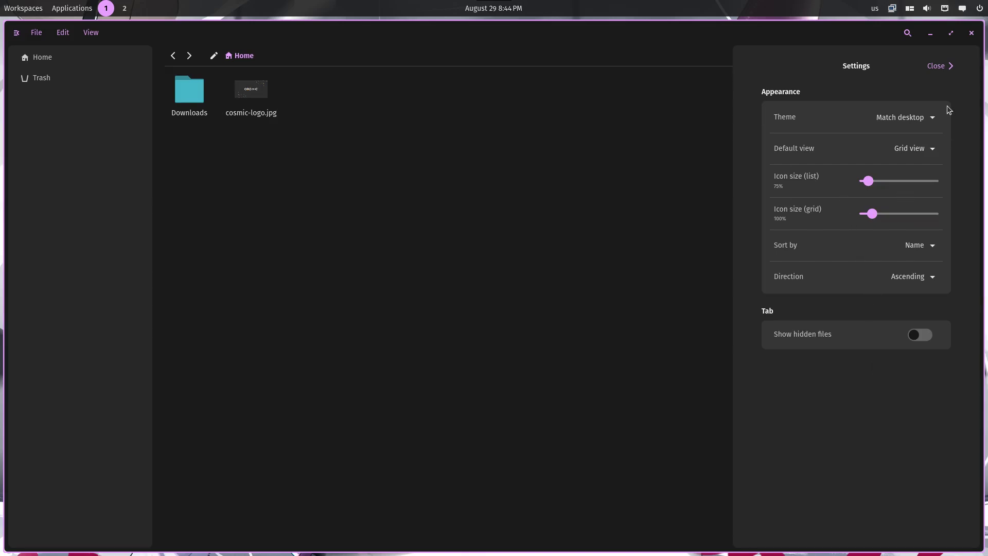
left_click(936, 66)
Step: Show the About information for COSMIC Files
left_click(92, 33)
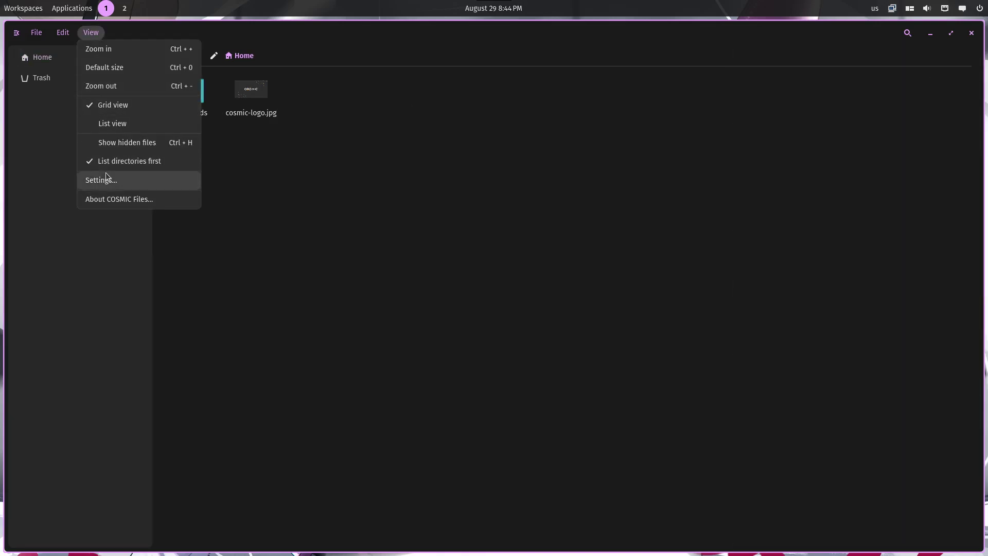
left_click(108, 200)
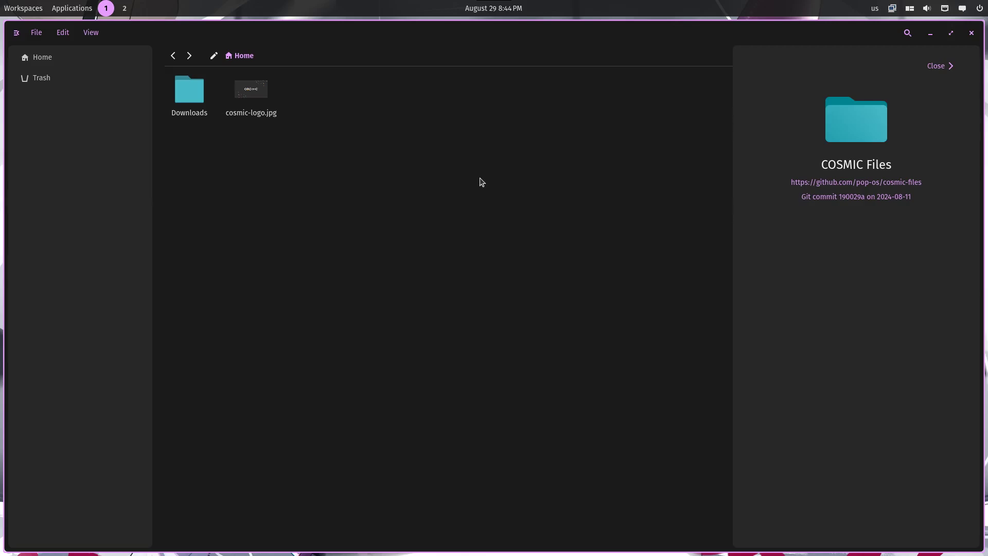
left_click(72, 9)
Step: Launch COSMIC Text Editor with a new document and browse its Edit menu
left_click(731, 100)
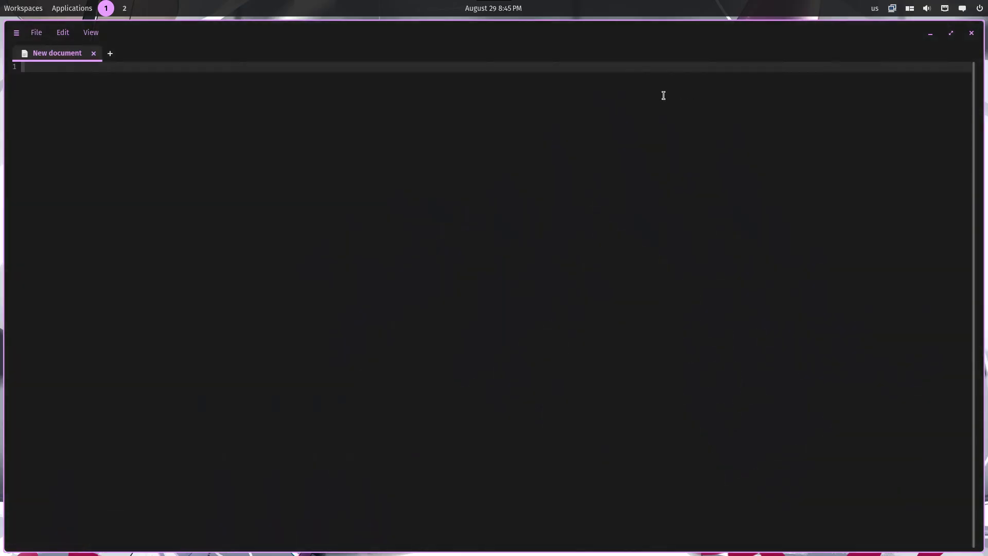
left_click(61, 32)
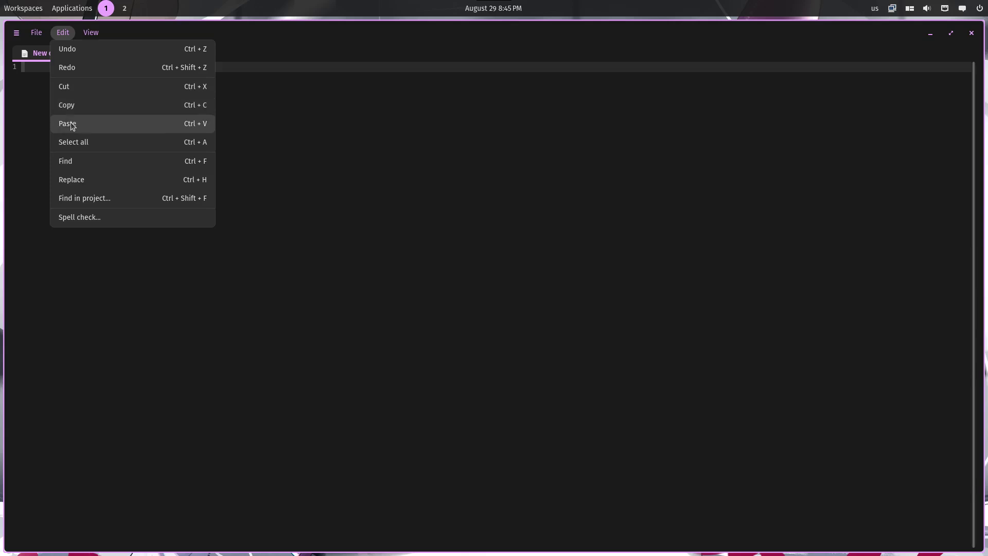
left_click(72, 211)
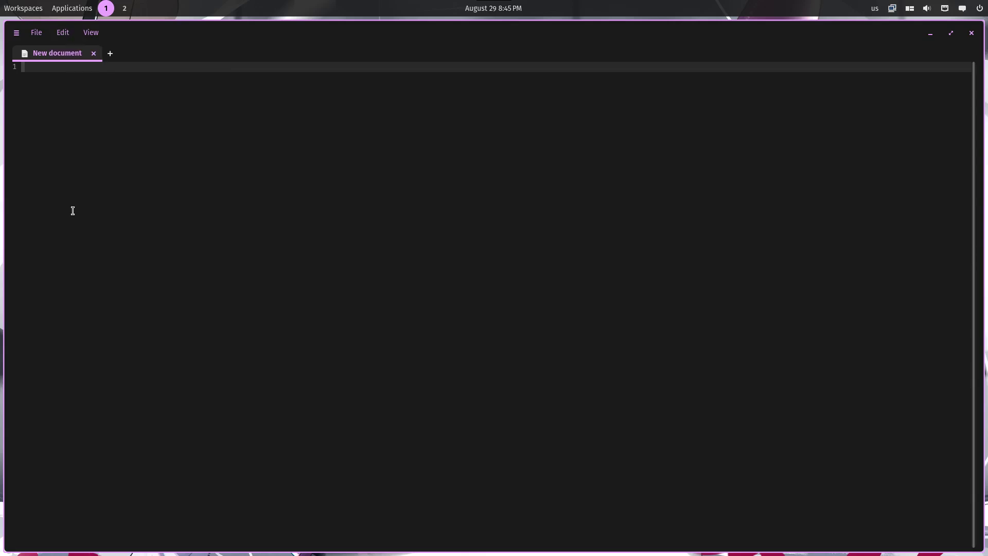
Step: Set the dark syntax theme to OneHalfDark, then view the About COSMIC Text Editor panel
left_click(90, 32)
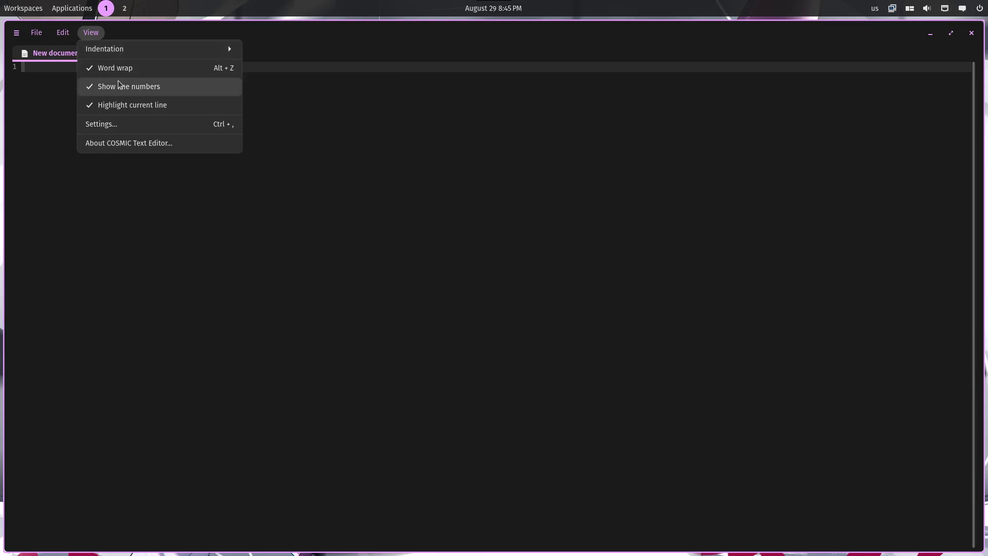
left_click(129, 124)
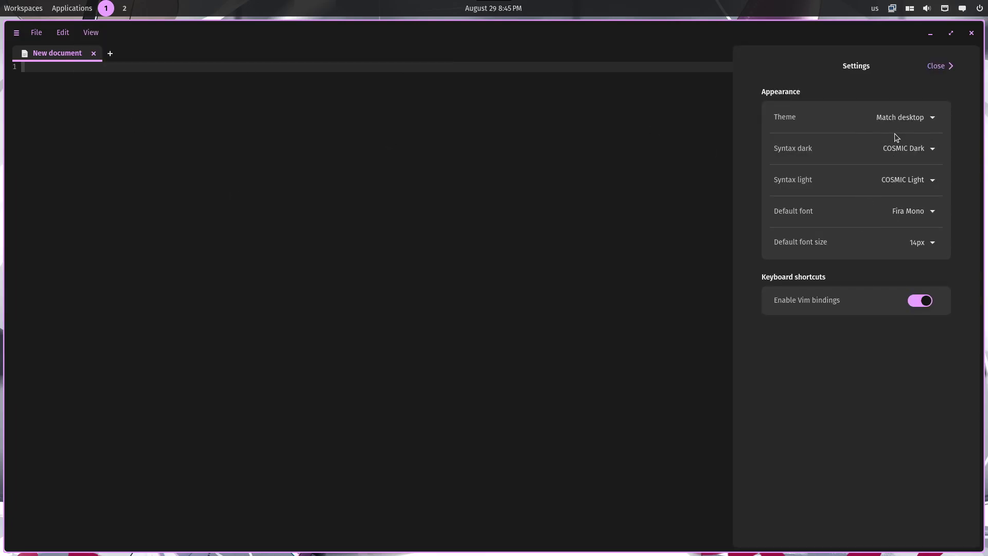
scroll(901, 245, "down", 5)
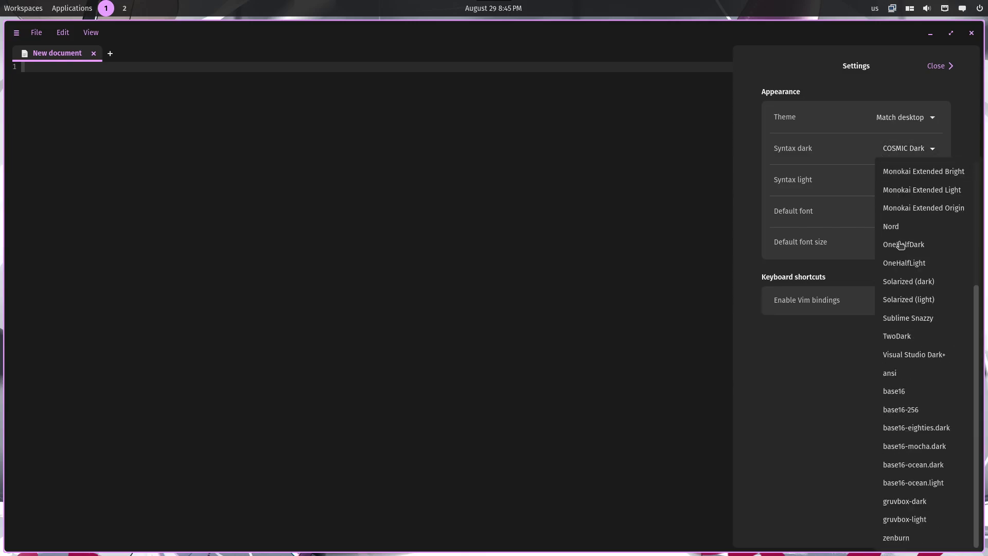
left_click(901, 315)
left_click(909, 149)
left_click(913, 244)
key("Escape")
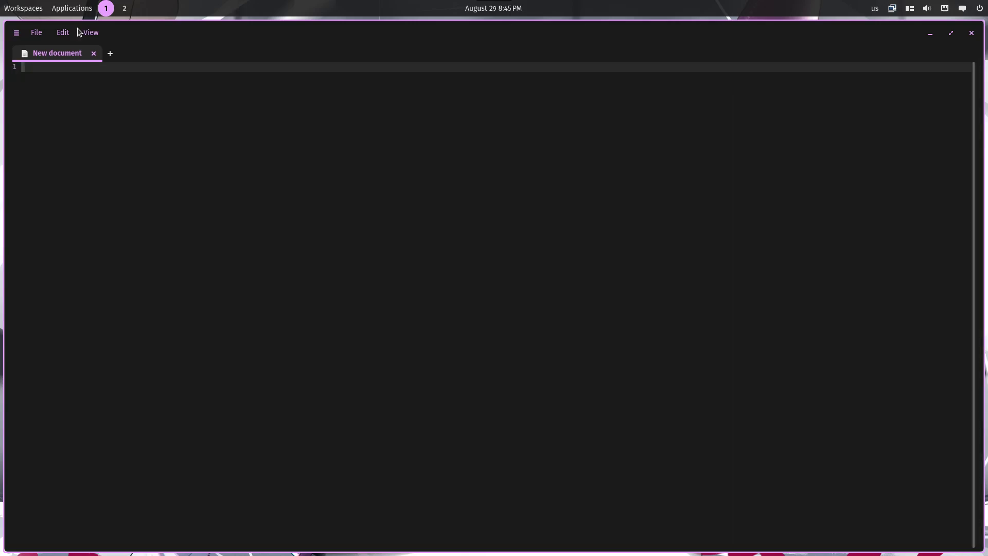
left_click(63, 33)
left_click(108, 141)
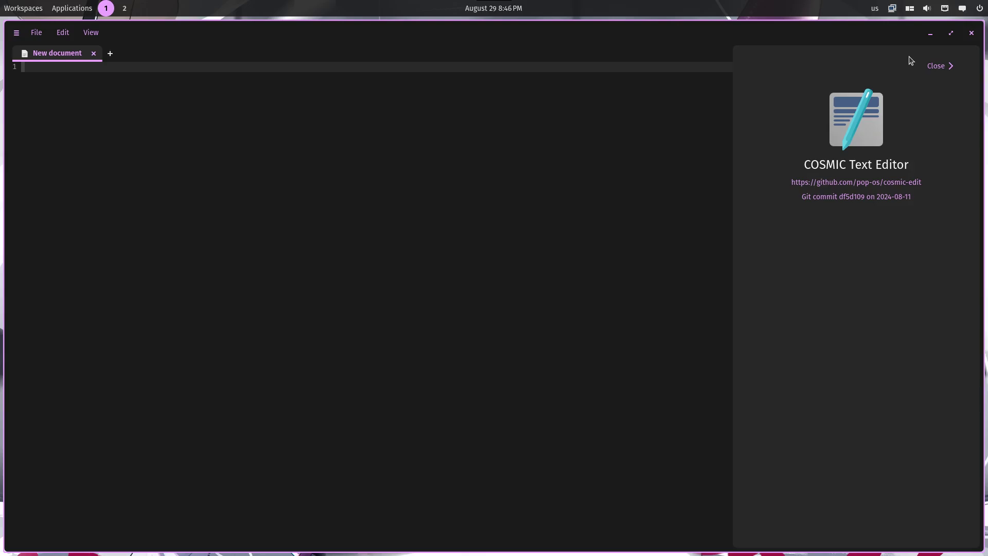
Step: Close the text editor and launch COSMIC Terminal via the launcher search
key("ctrl+q")
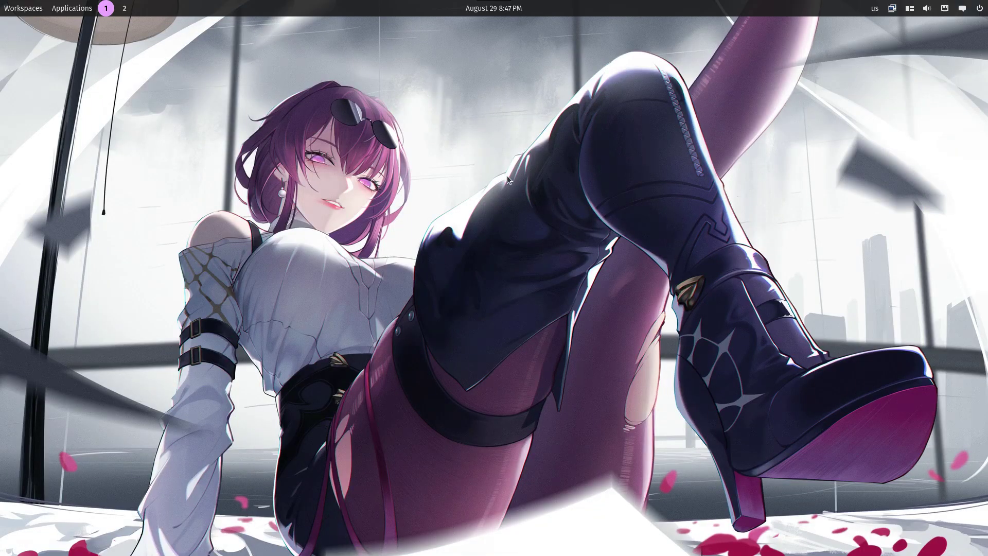
key("super")
type("termn")
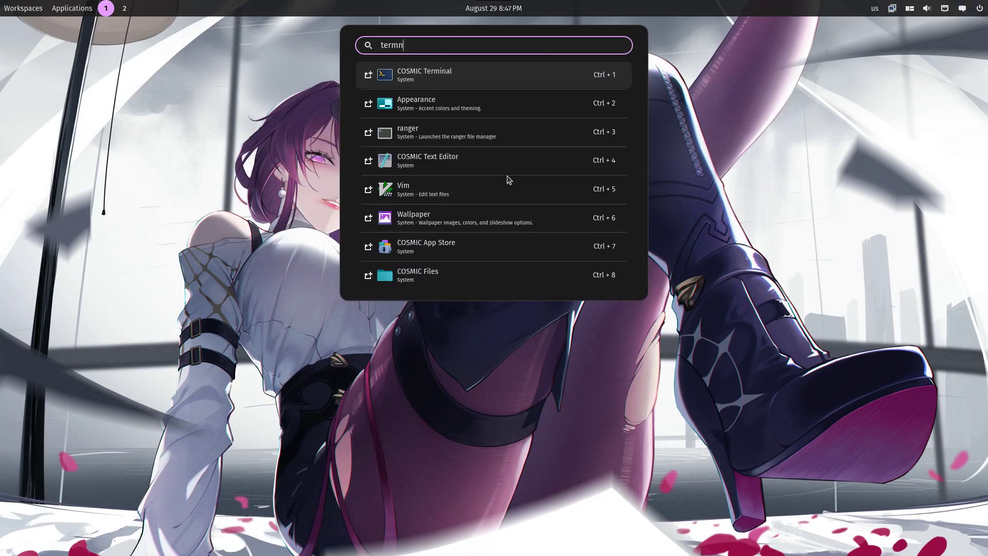
key("Return")
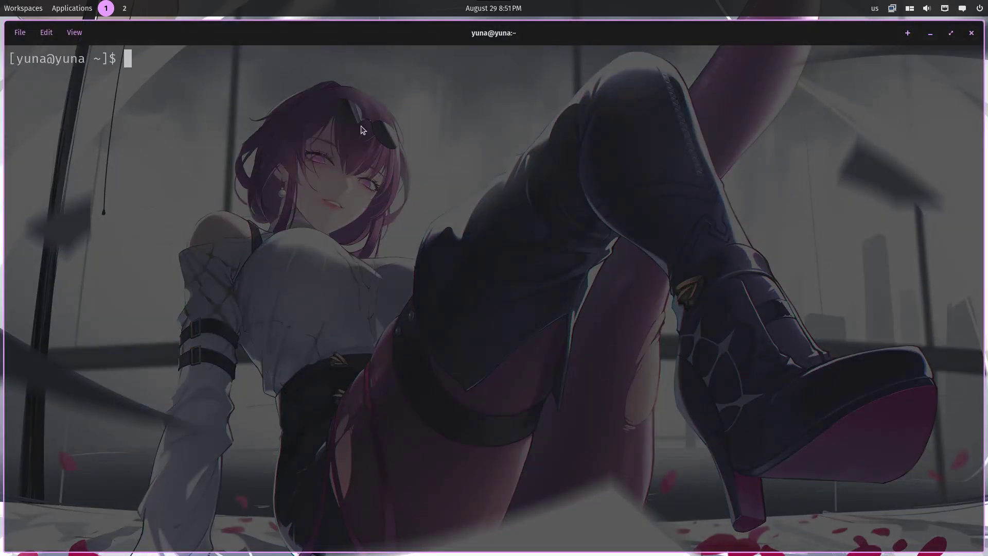
Step: Install the extra packages with 'sudo pacman -S ttf-liberation … mupdf --needed', authorising and confirming
type("sudo pacman -S ttf-liberation ttf-ubuntu-font-family hunspell-en_US aspell-en gst-plugins-good gst-libav gufw tar p7zip libreoffice-still xdg-user-dirs mpv nsxiv mupdf --needed")
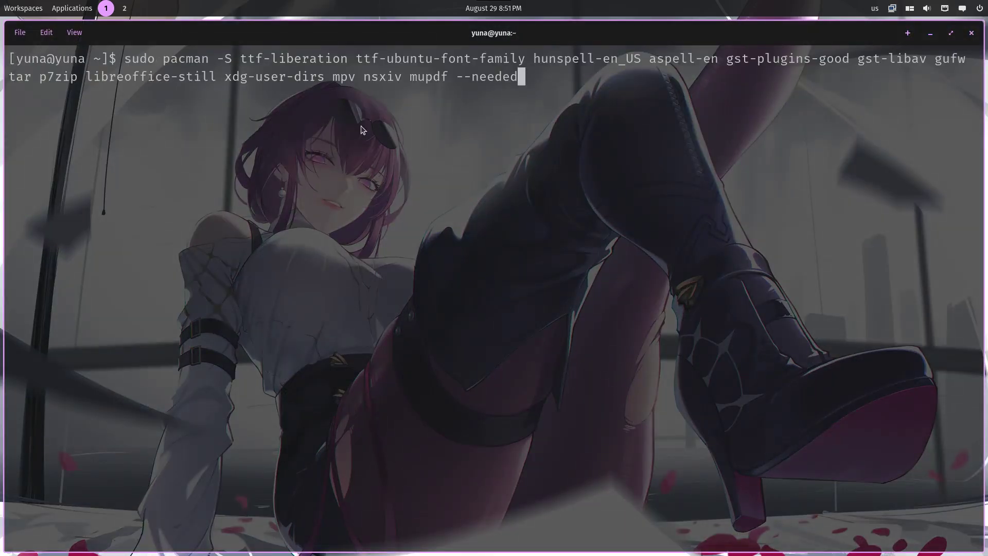
key("Return")
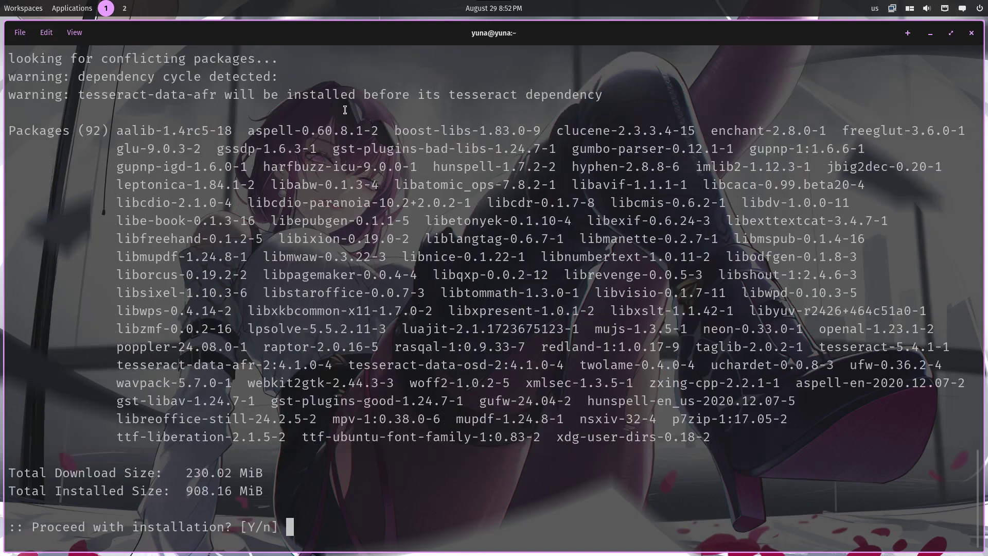
key("Return")
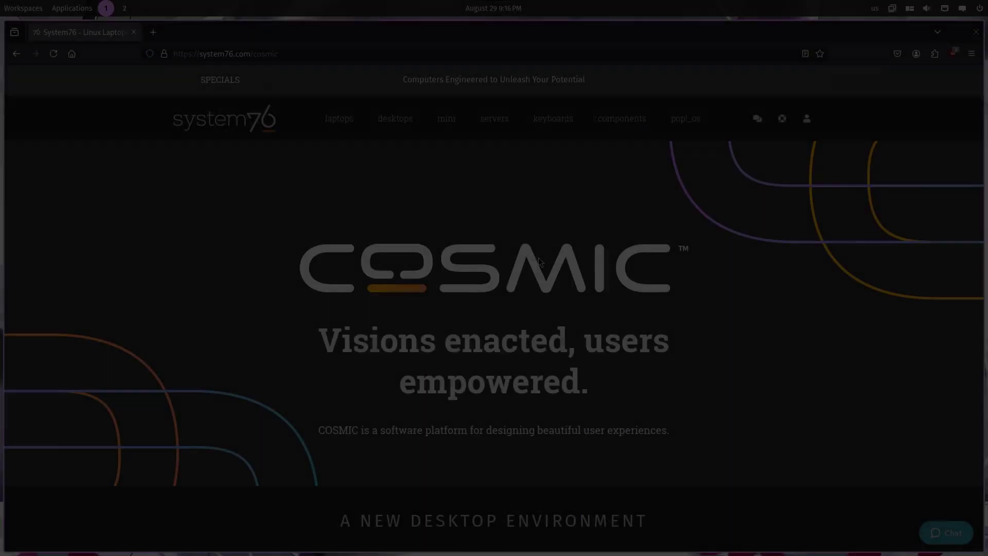
Step: Open a terminal tiled beside Firefox and run htop in it
key("super")
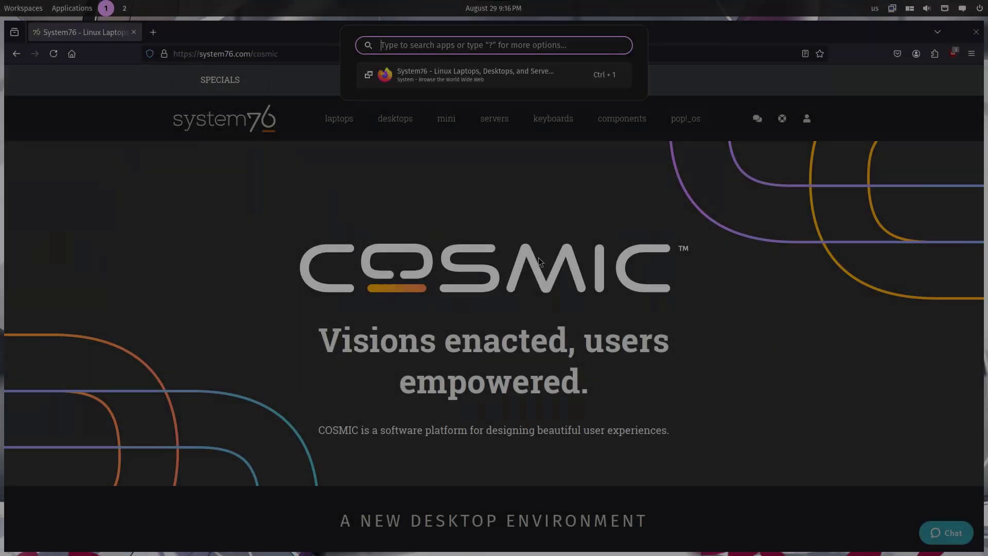
type("terminal")
key("Return")
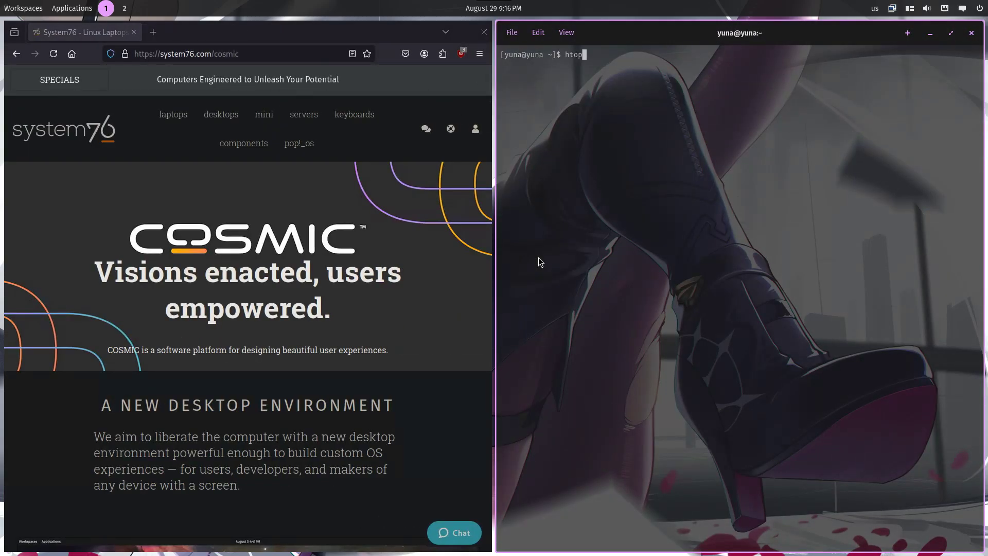
key("Return")
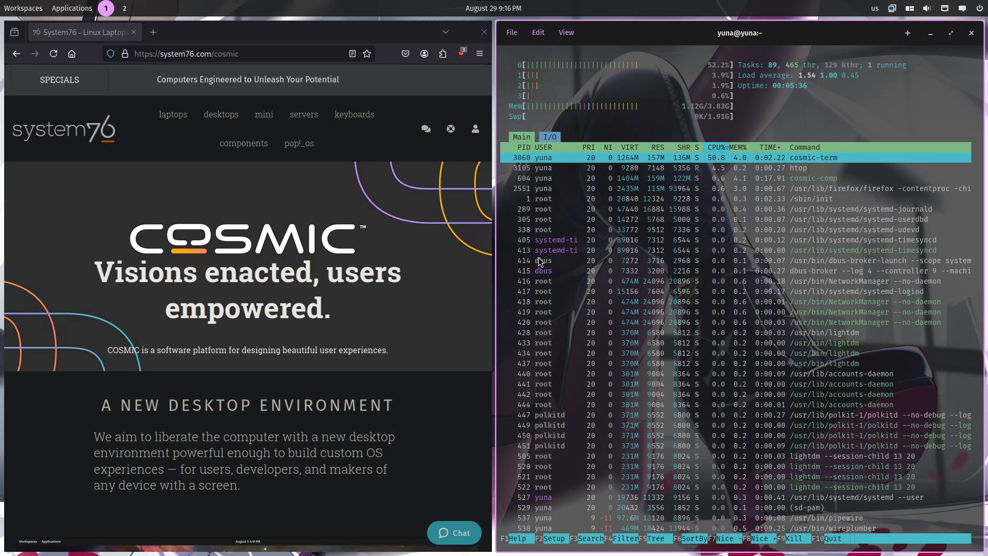
Step: Open a second COSMIC Terminal tiled below htop for ranger
key("super")
type("term")
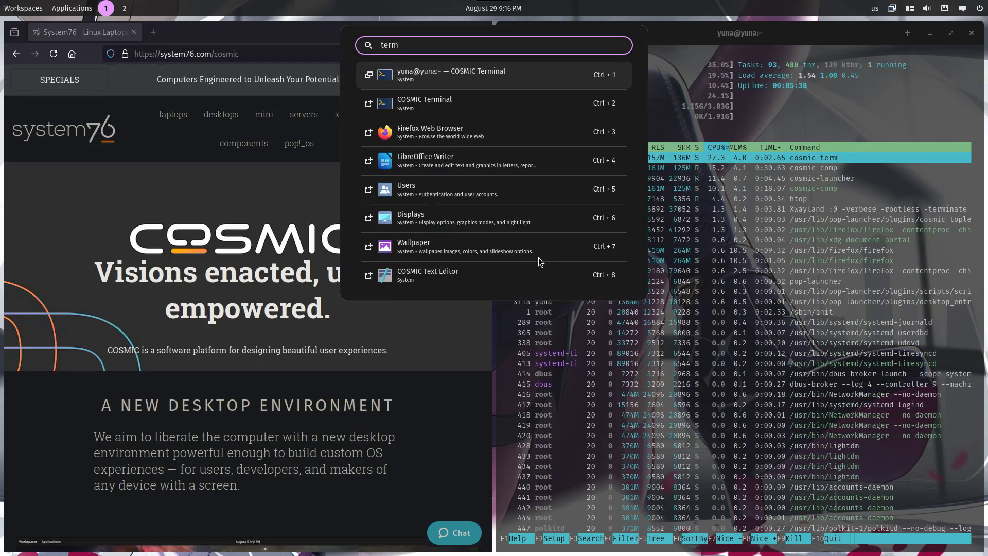
key("Down")
key("Return")
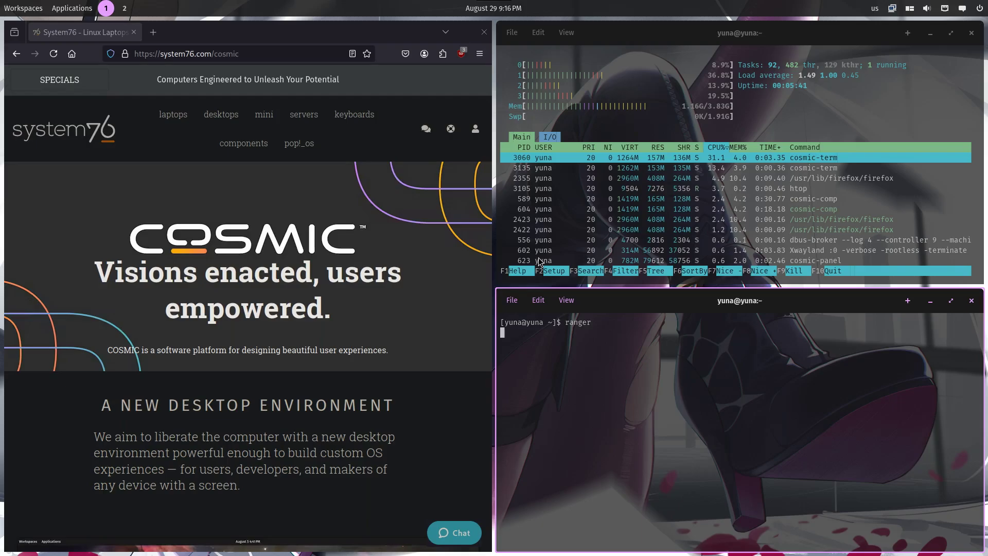
Step: Refocus htop and re-tile it into the tile below Firefox
key("super+Left")
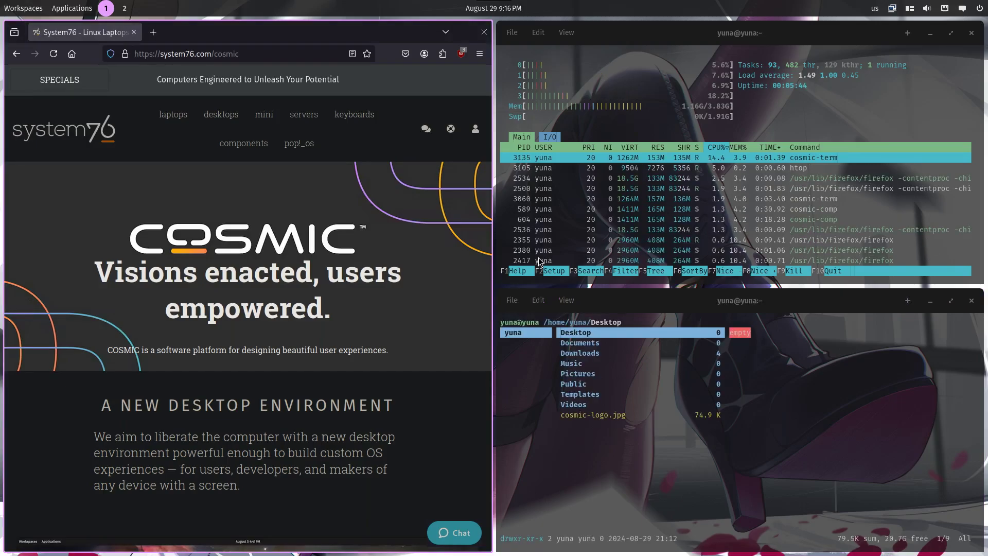
key("super+Right")
key("super+o")
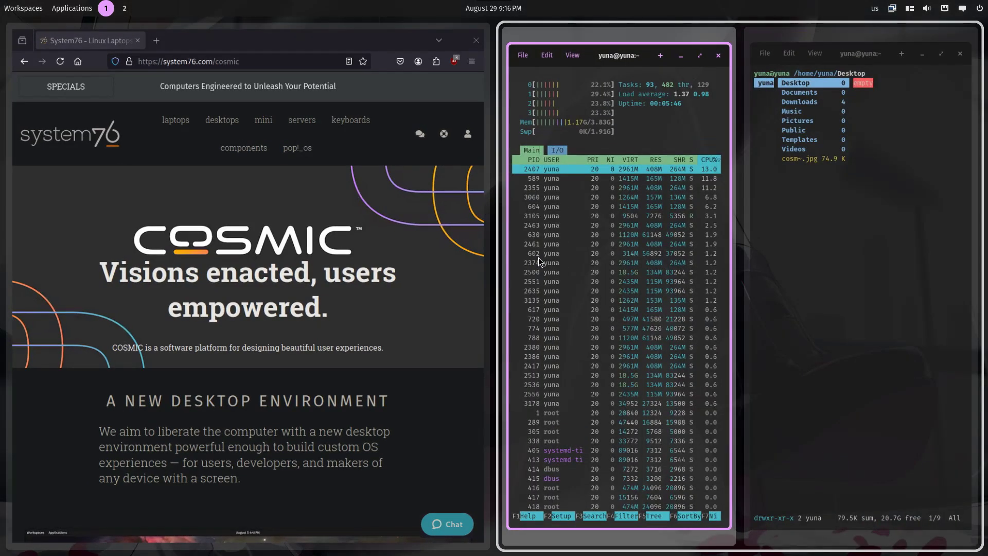
key("super+shift+Right")
key("super+shift+Left")
key("super+shift+Left")
key("super+shift+Left")
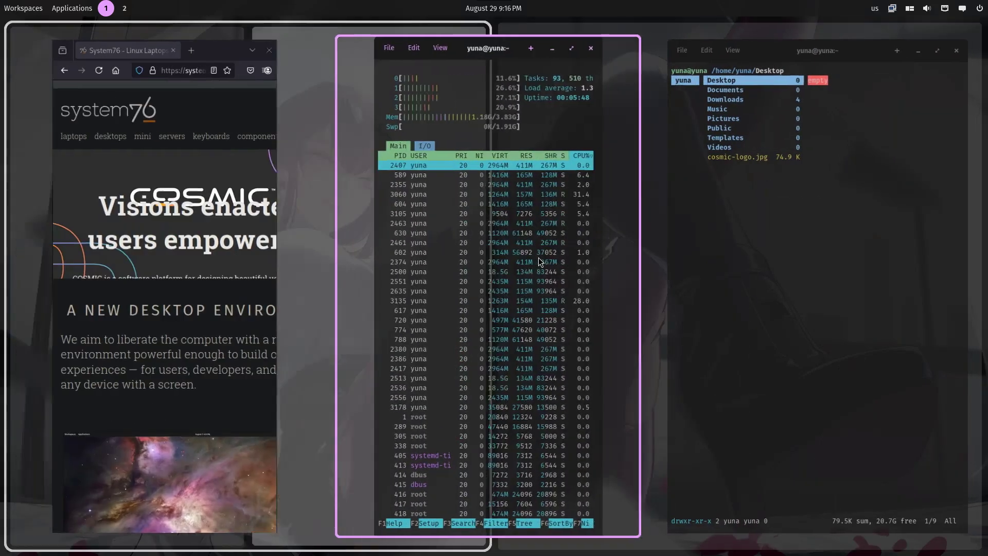